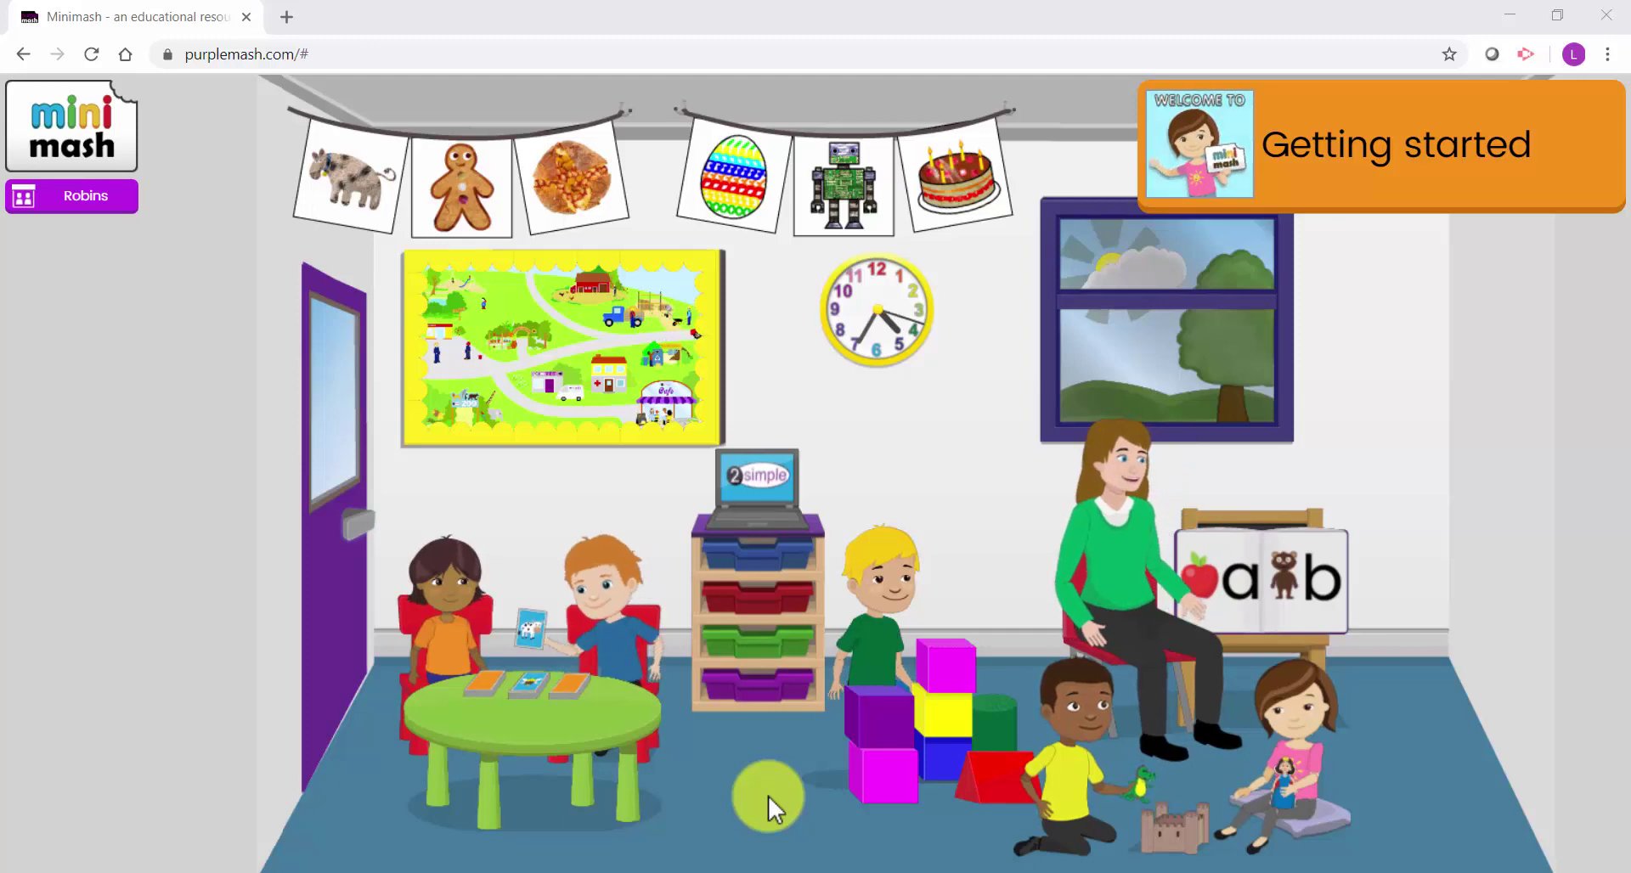
# Open the class trays, look at one tray's settings unchanged, and page to the second page of trays
pyautogui.click(747, 654)
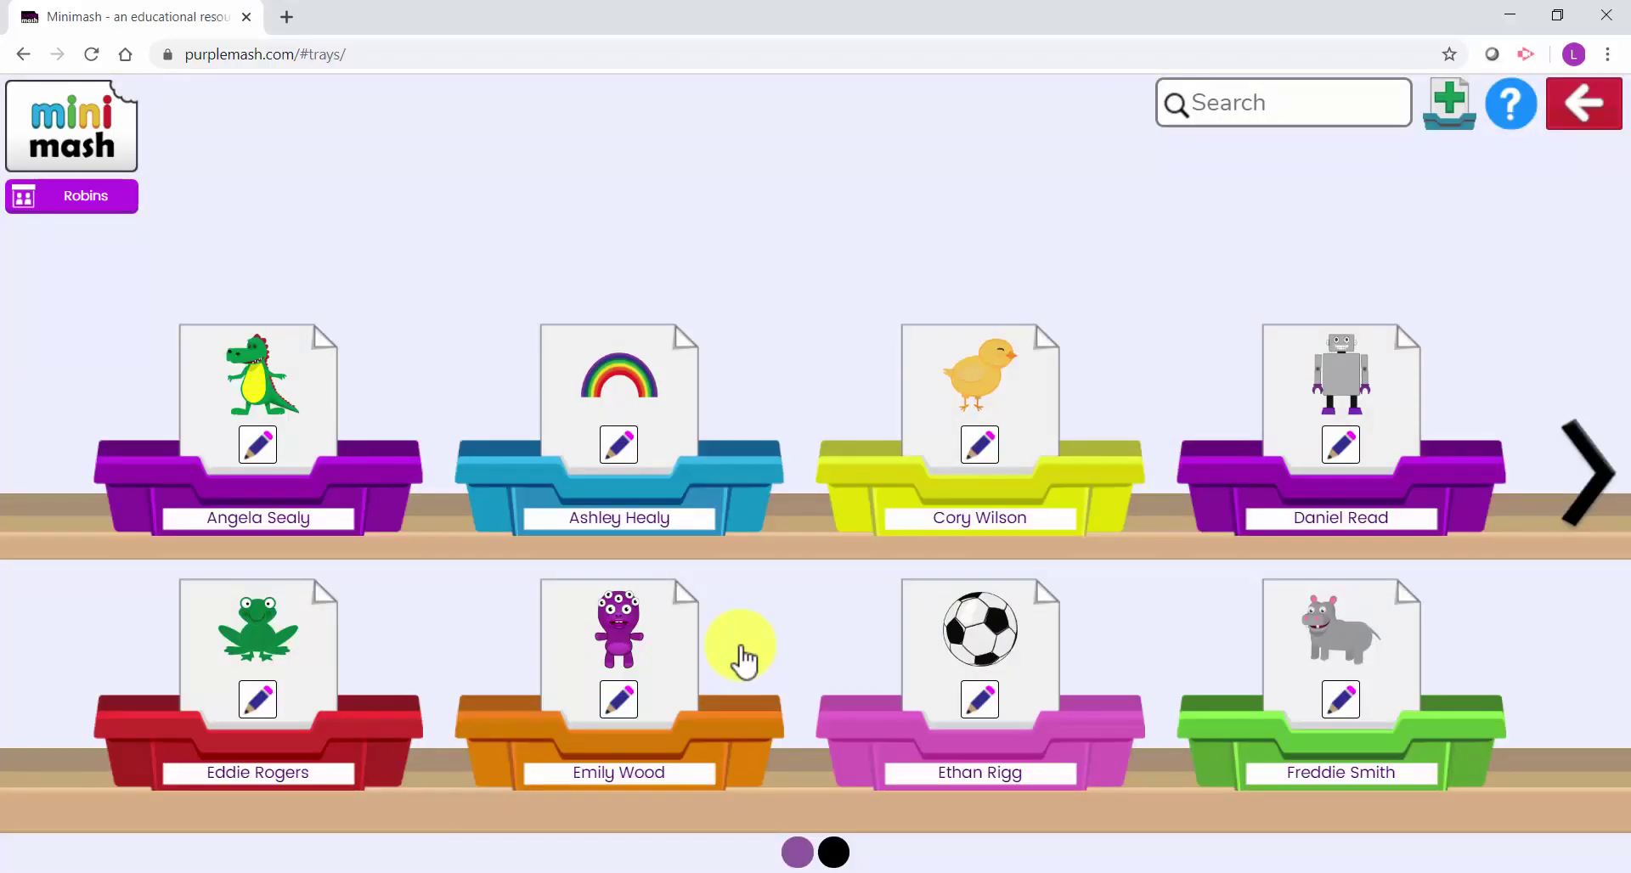
pyautogui.click(625, 447)
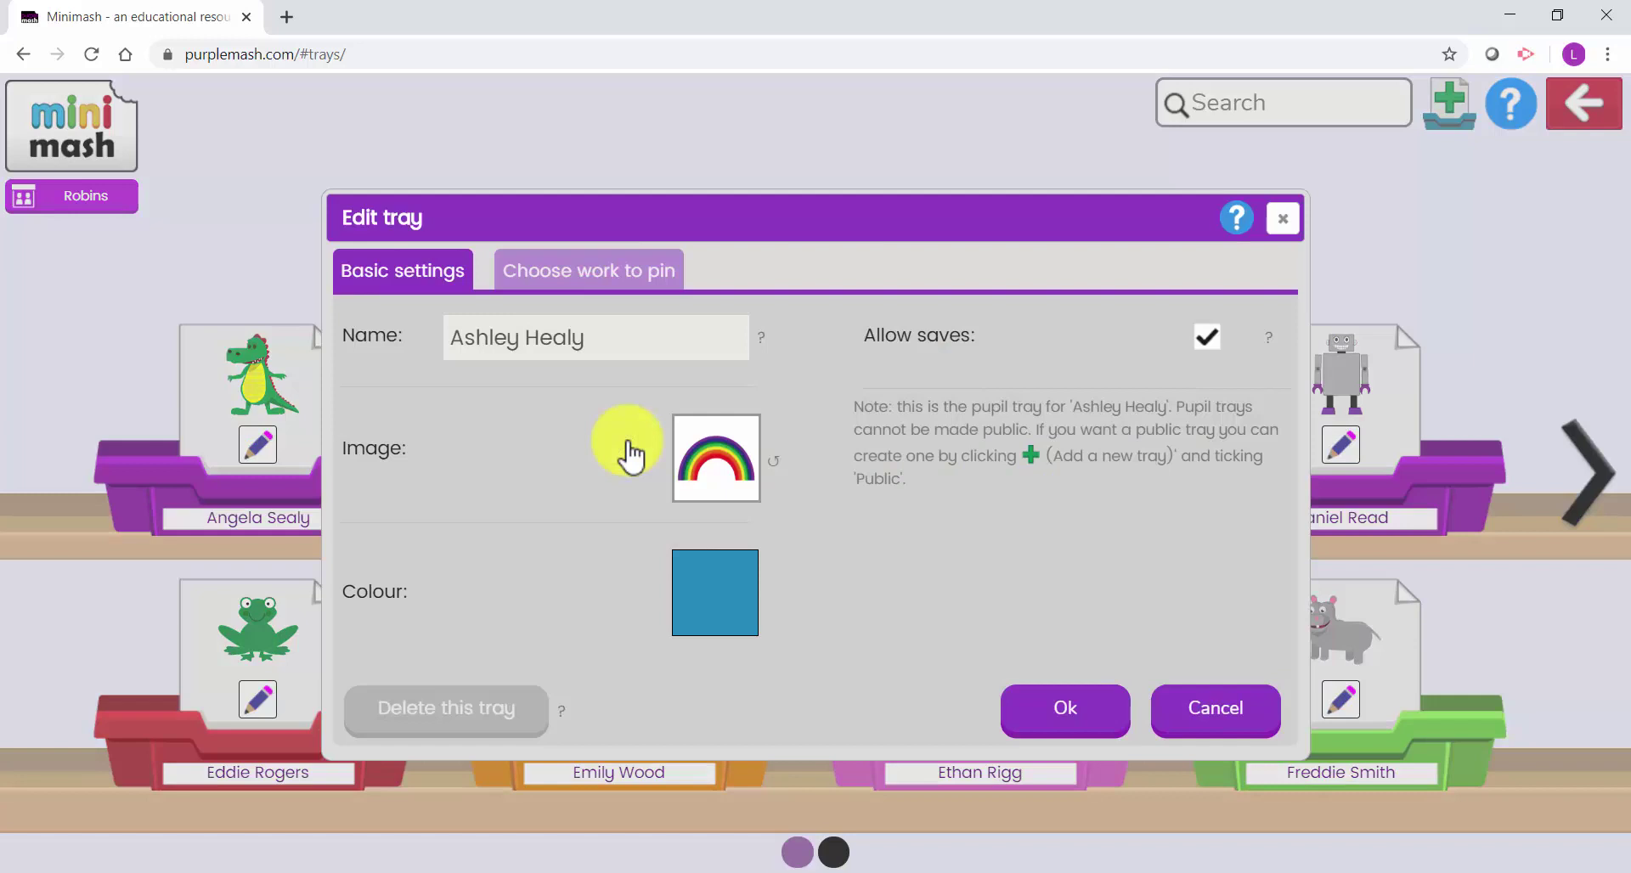
pyautogui.click(1072, 721)
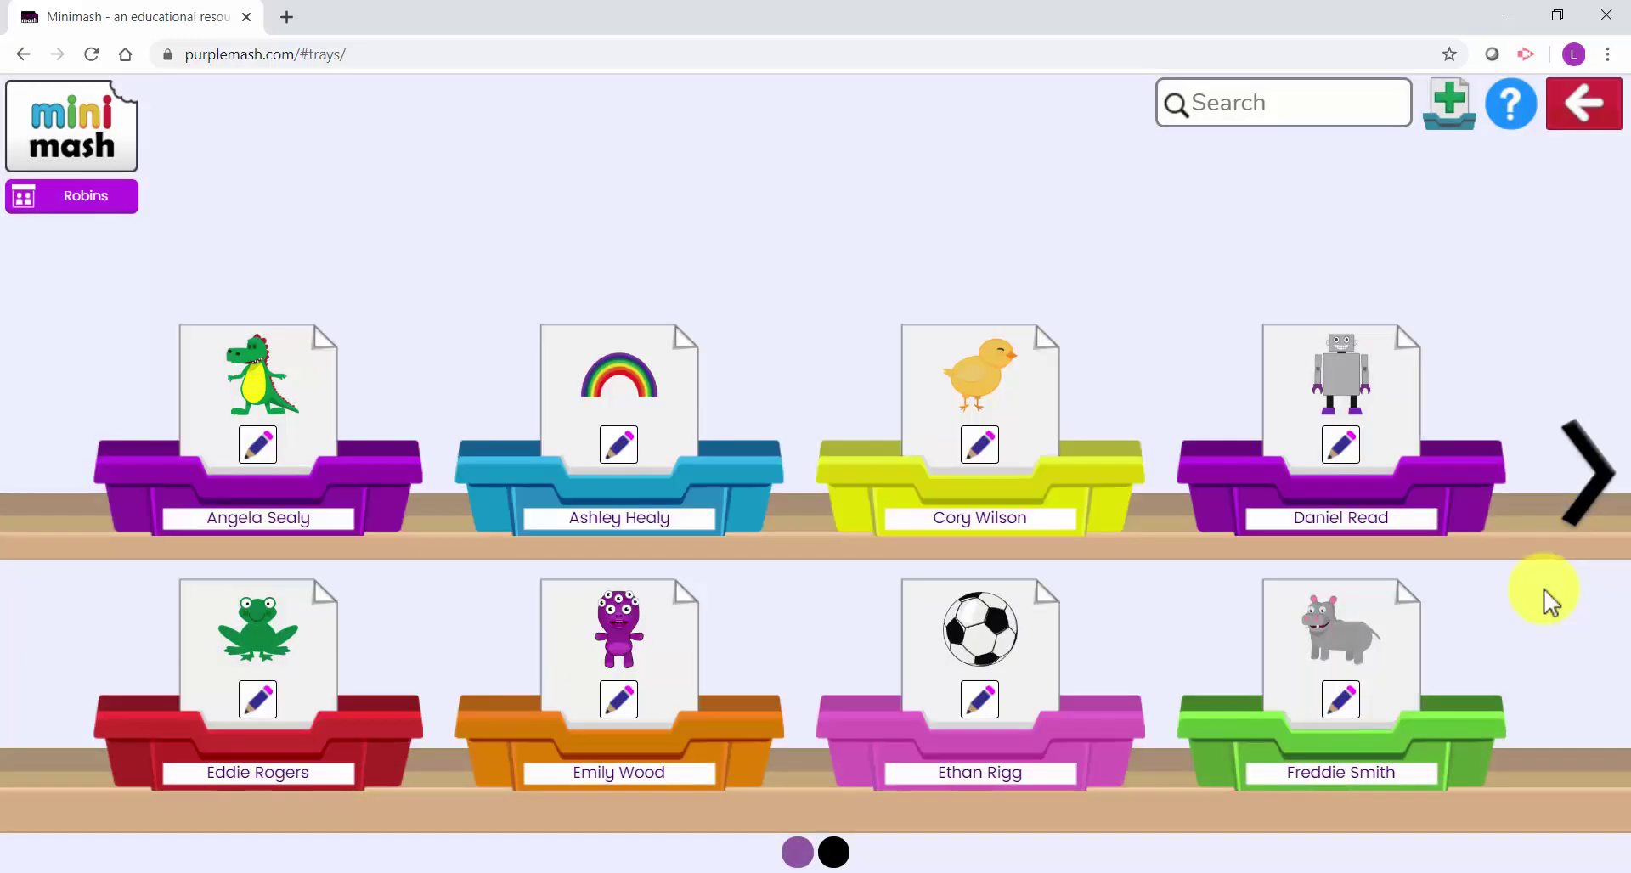
pyautogui.click(1585, 514)
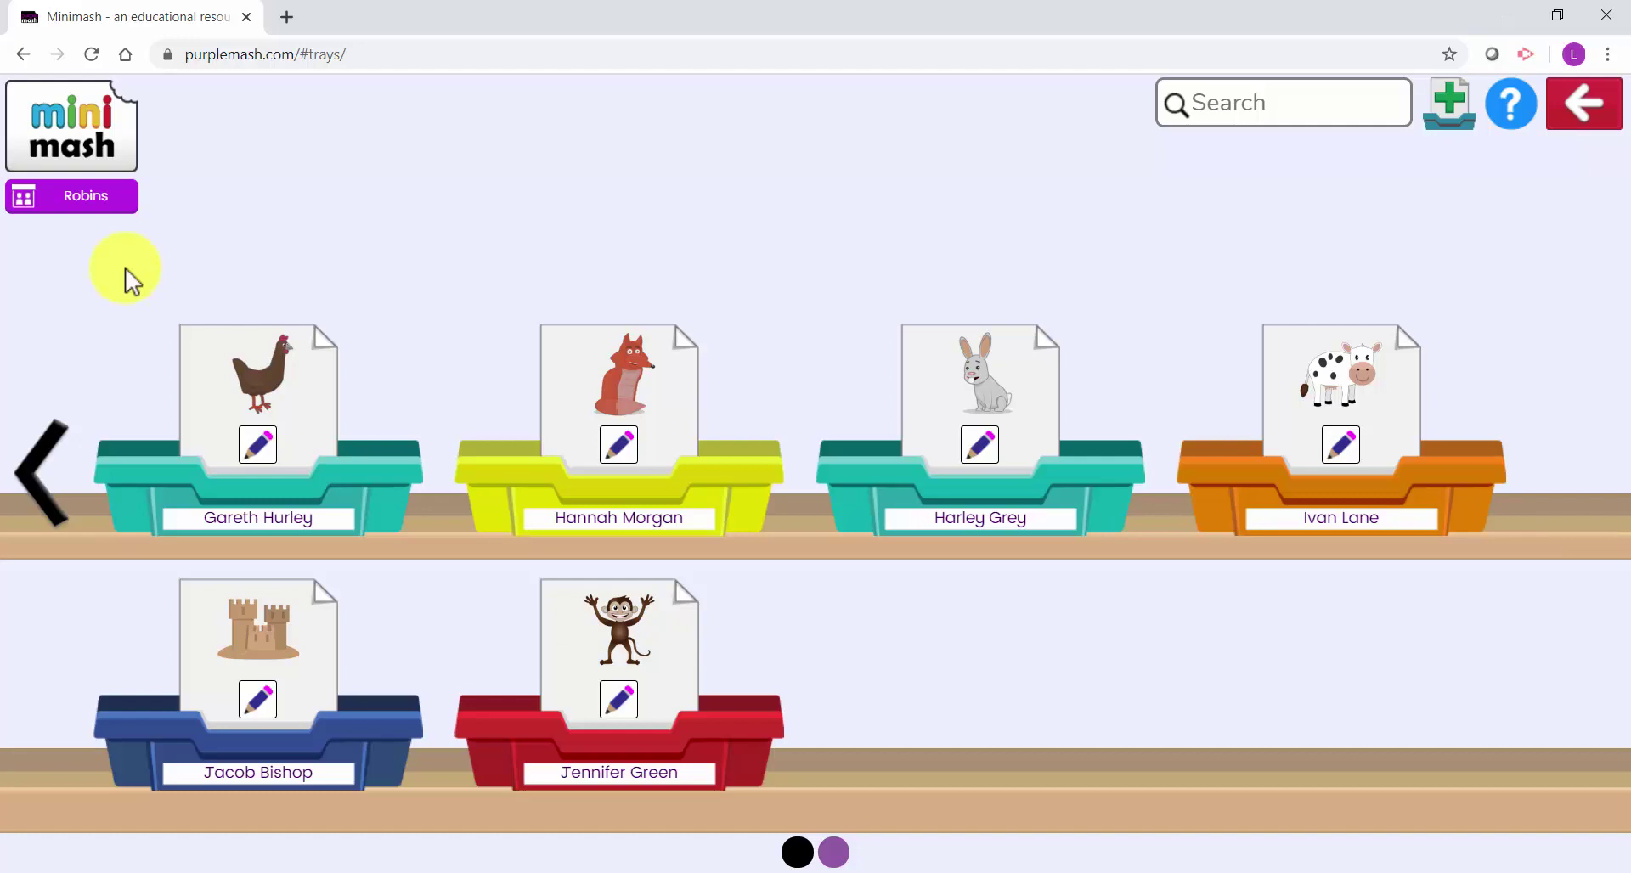
# Confirm Robins as the class and go back to the Robins classroom scene
pyautogui.click(64, 218)
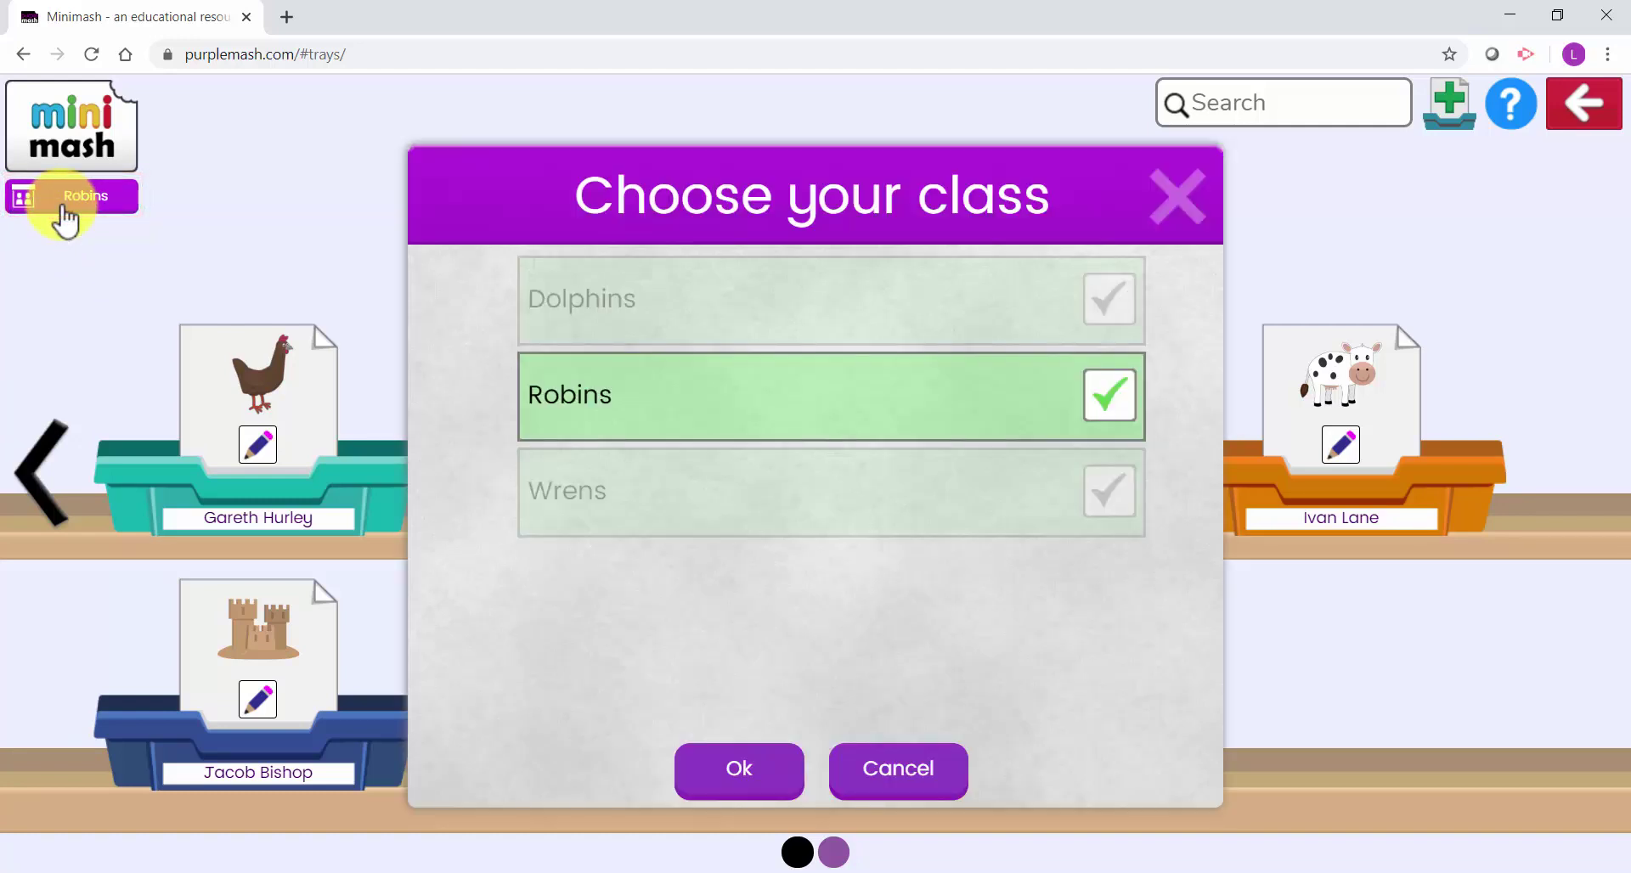
pyautogui.click(102, 148)
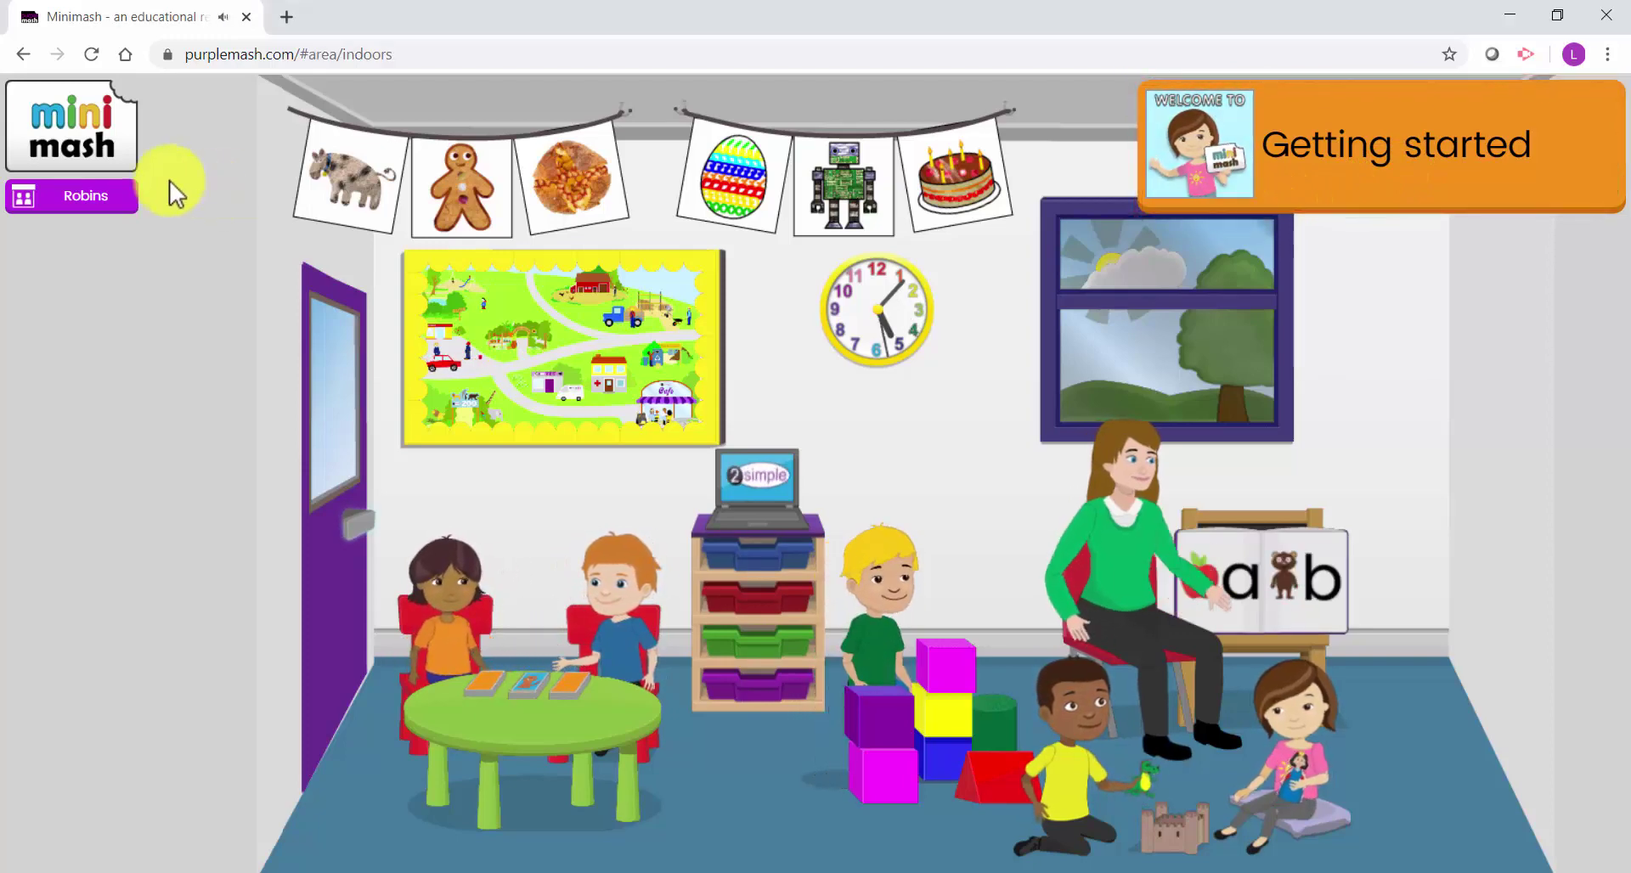
# In Edit pins, add the Colours, Dinosaurs and Fairy Tales topics
pyautogui.click(89, 145)
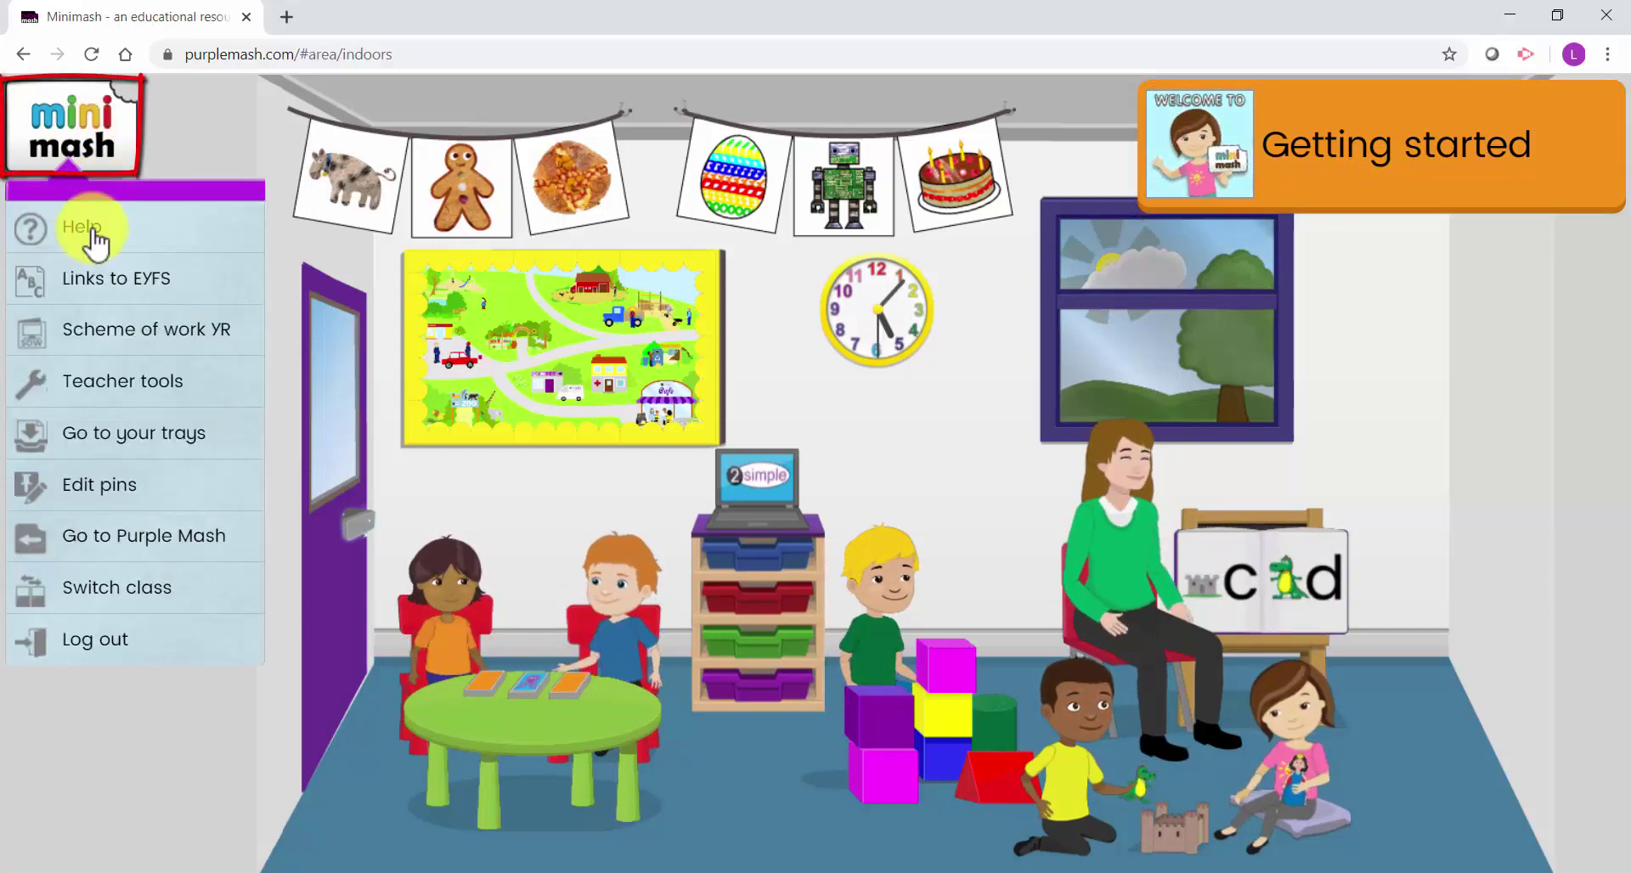
pyautogui.click(91, 490)
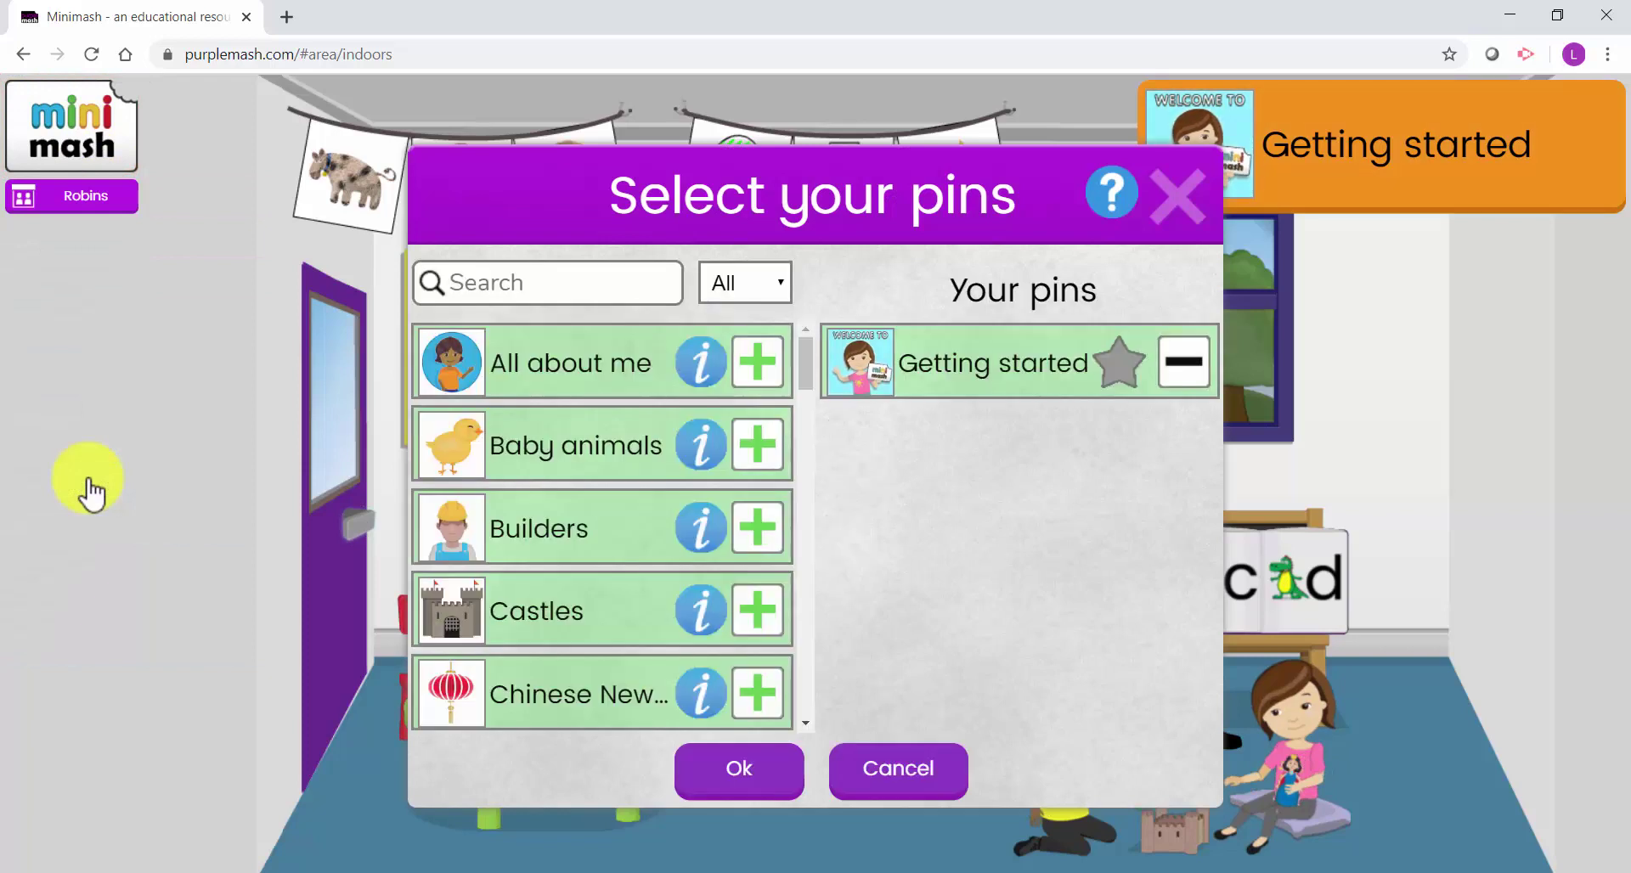
pyautogui.scroll(-5, 805, 440)
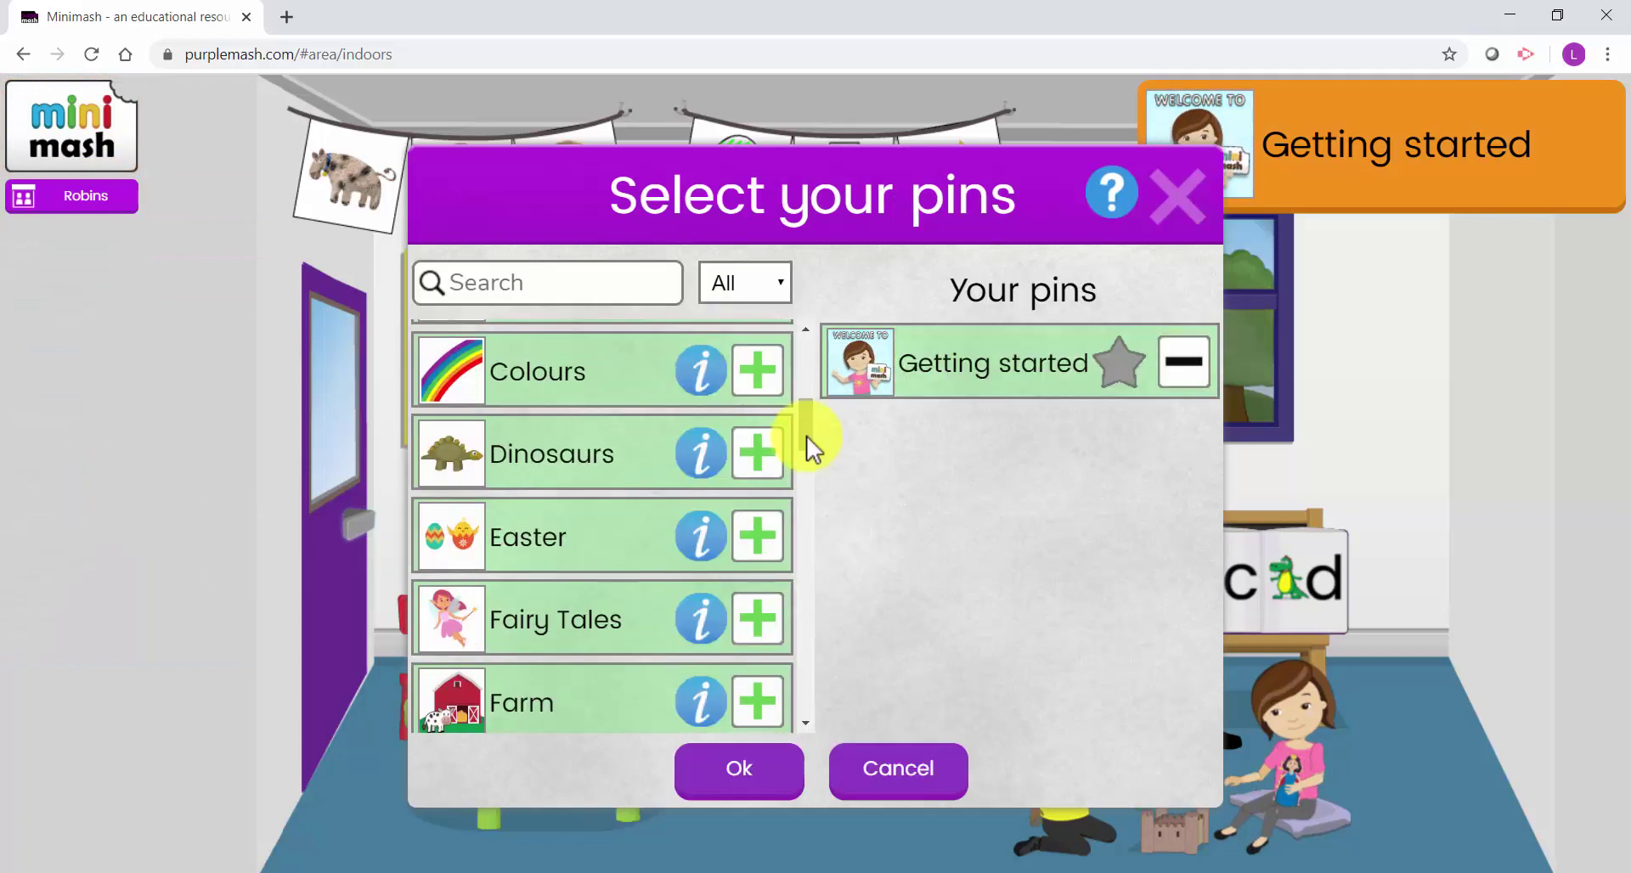
pyautogui.click(759, 382)
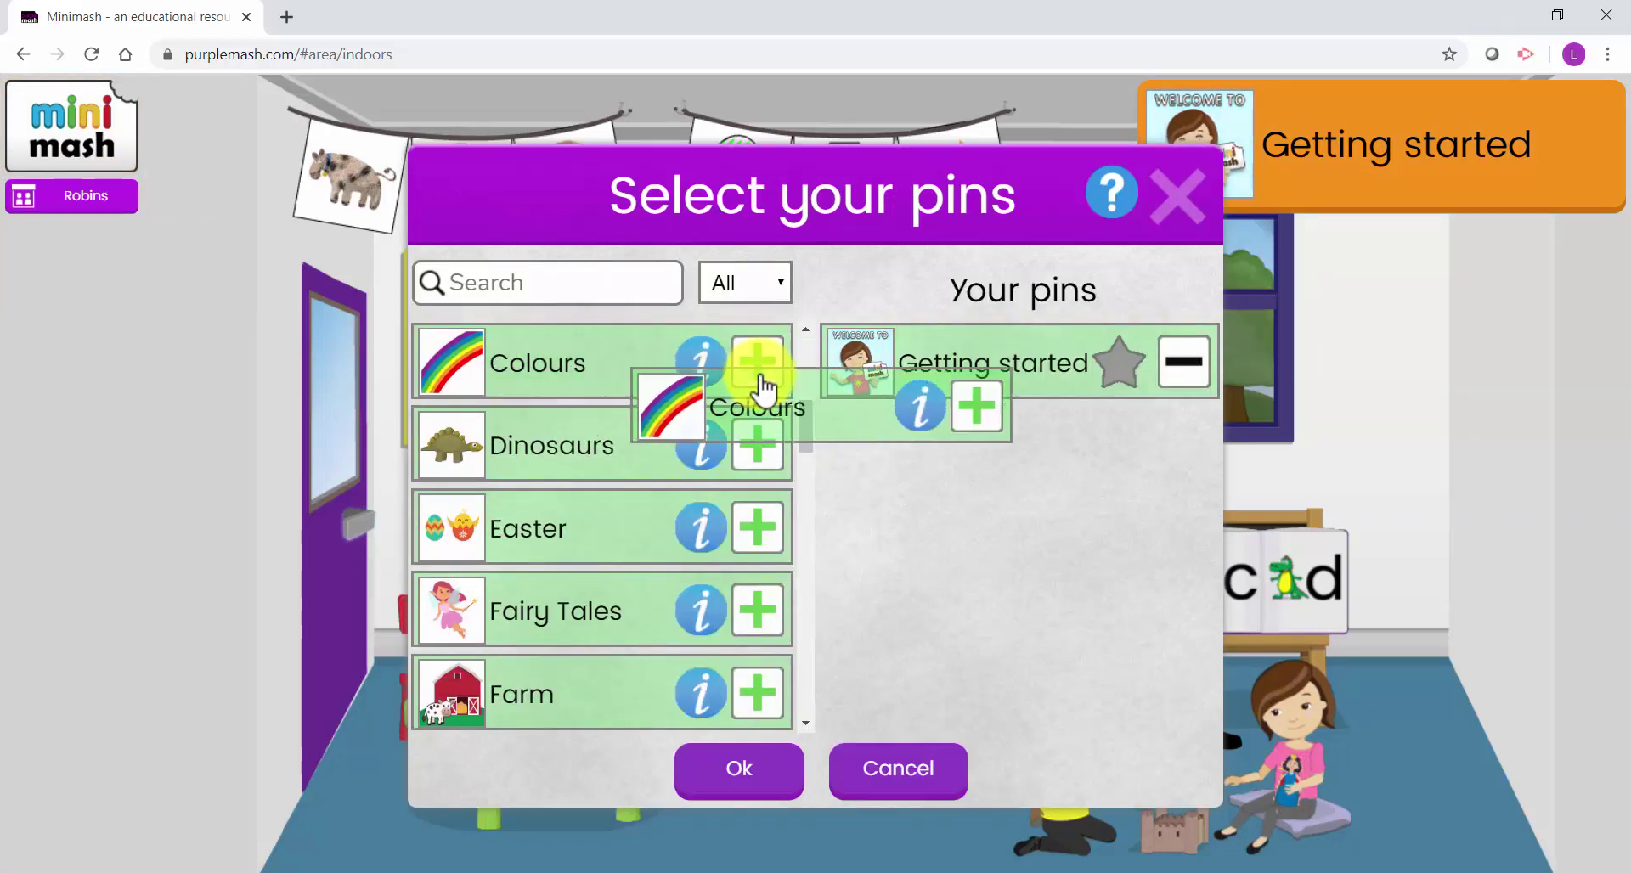
pyautogui.click(759, 444)
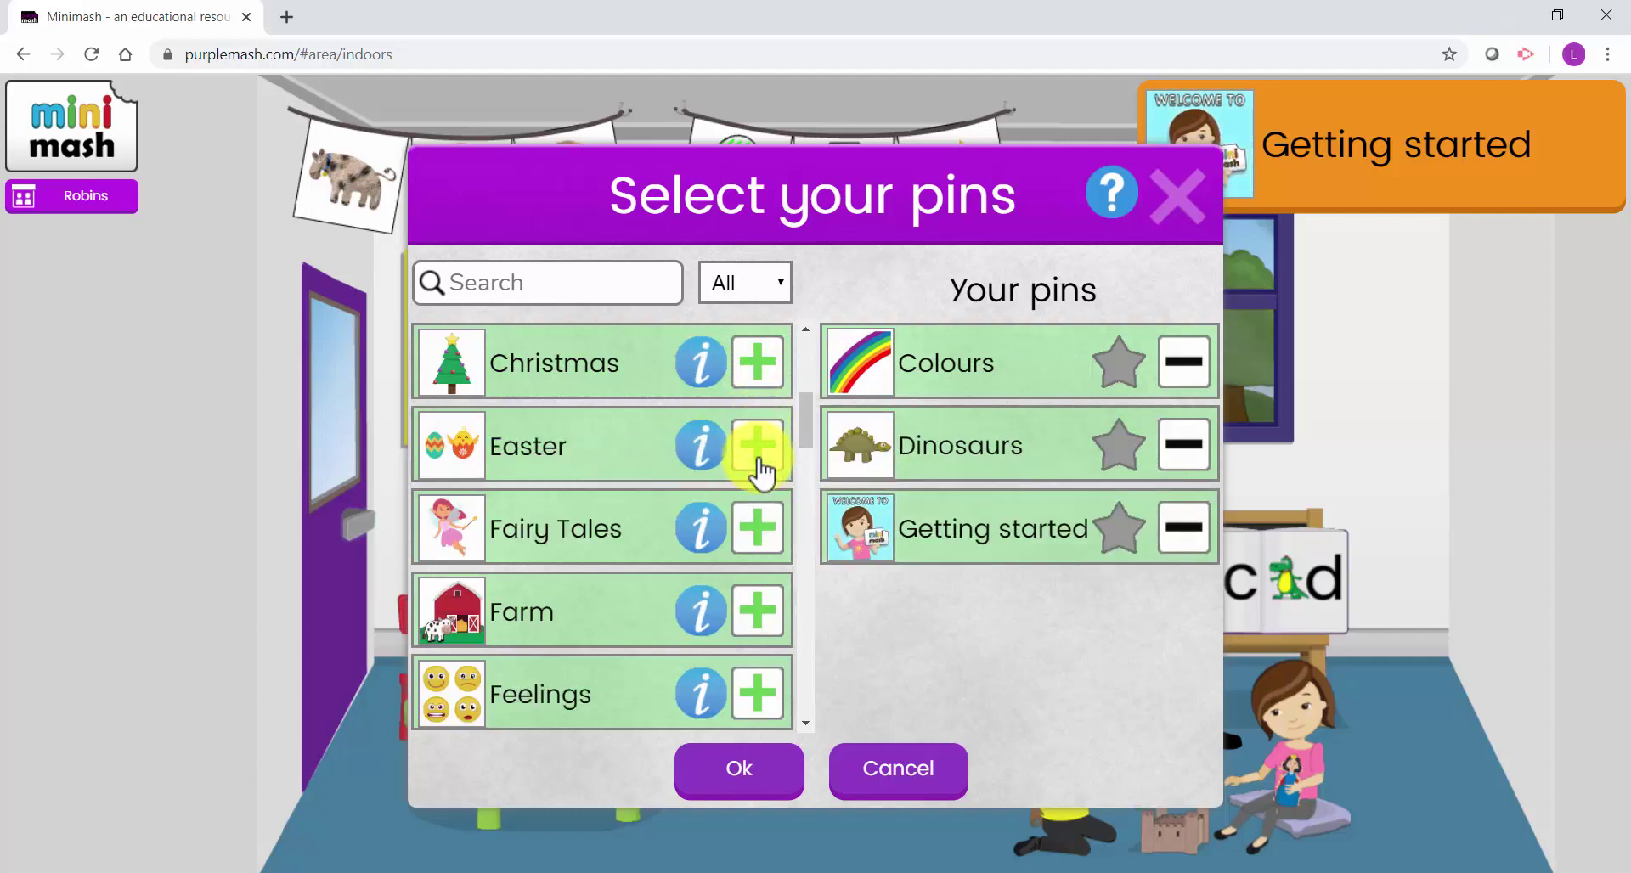
pyautogui.click(769, 548)
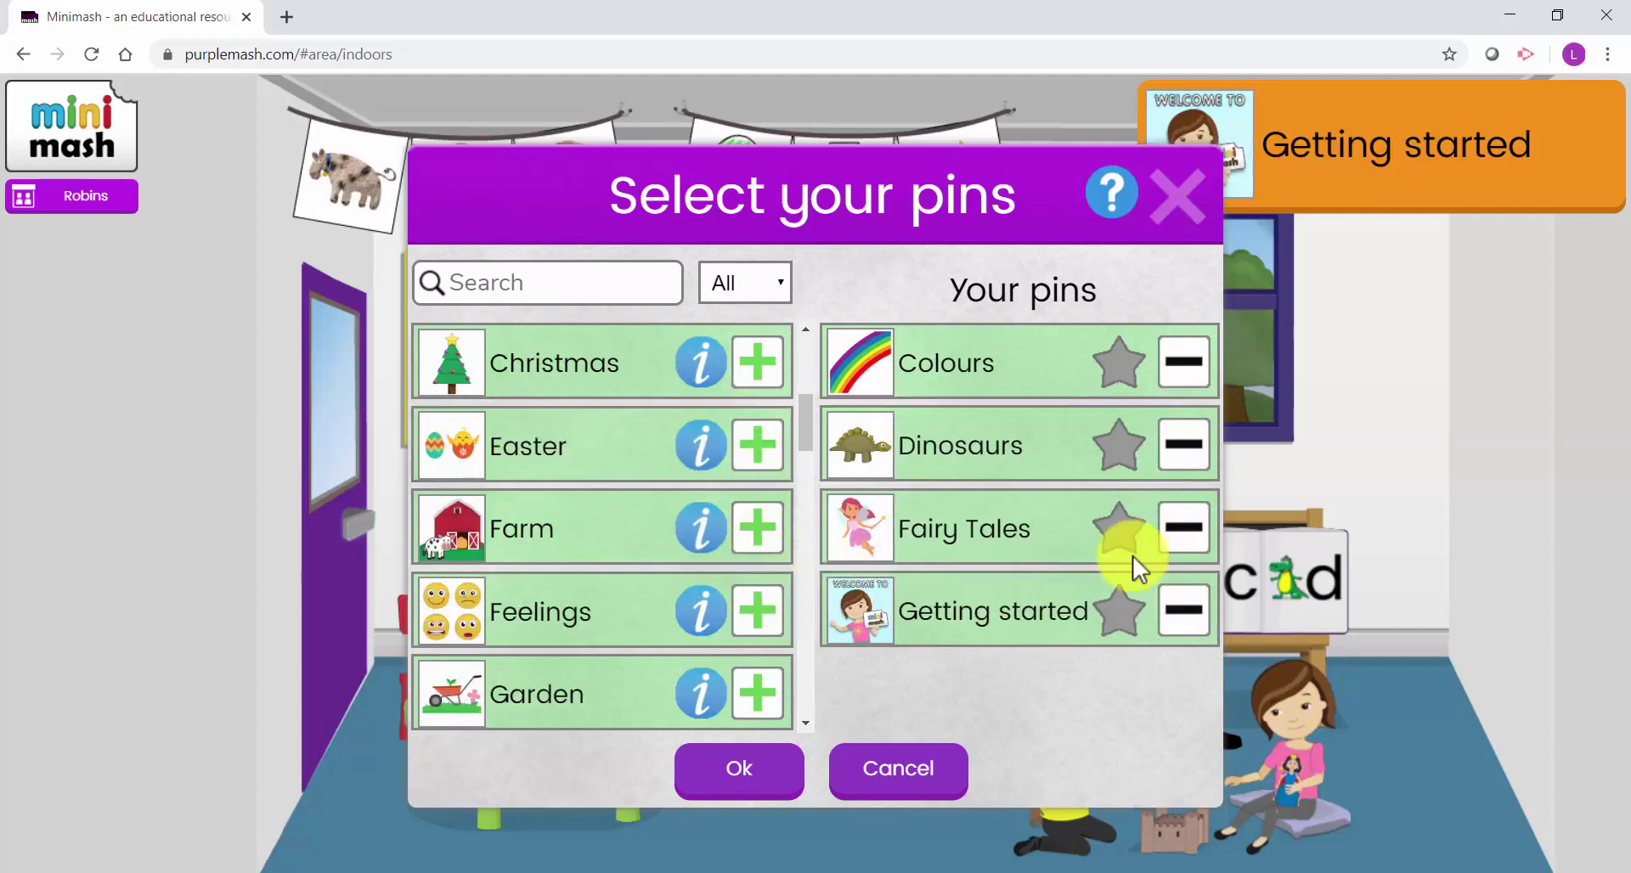
# Star Dinosaurs as the featured pin and save the pins
pyautogui.click(1120, 448)
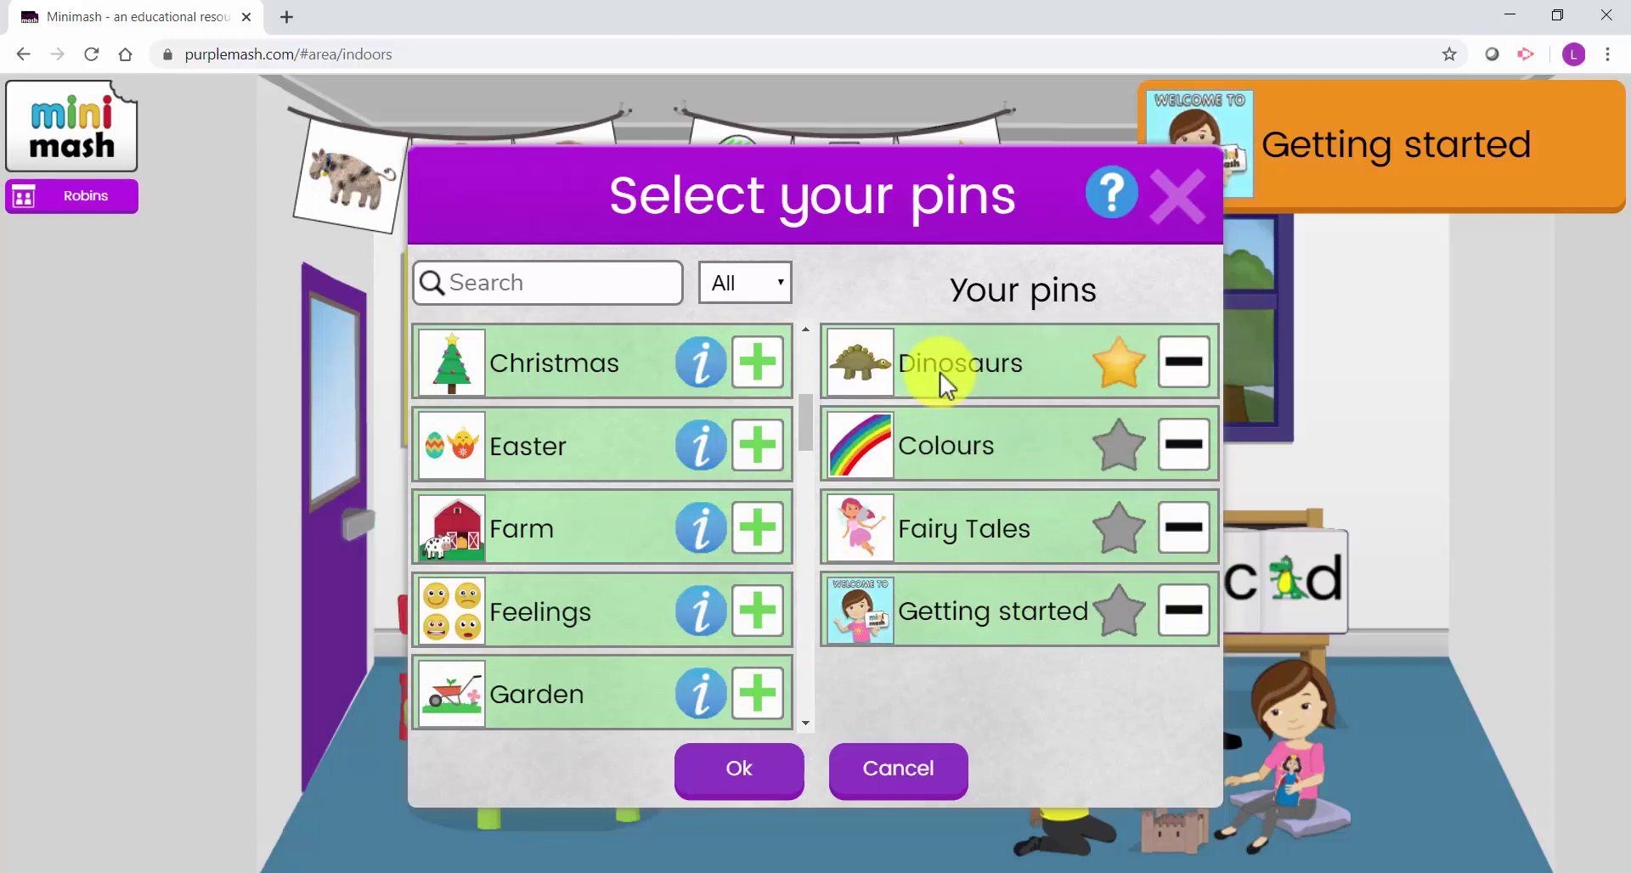
pyautogui.click(939, 372)
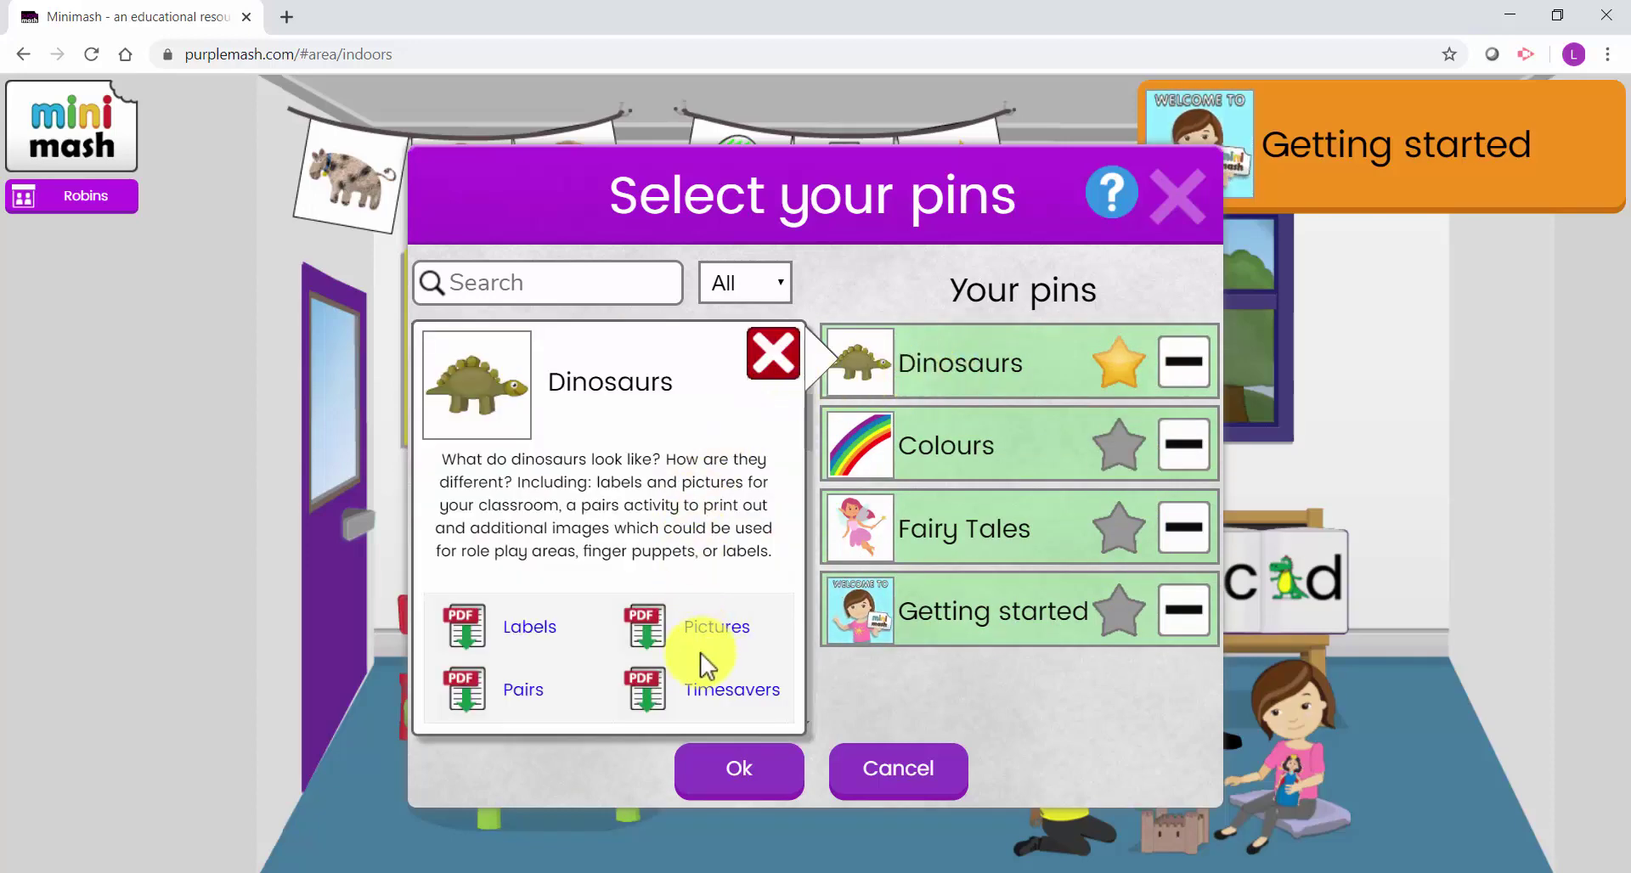
pyautogui.click(790, 772)
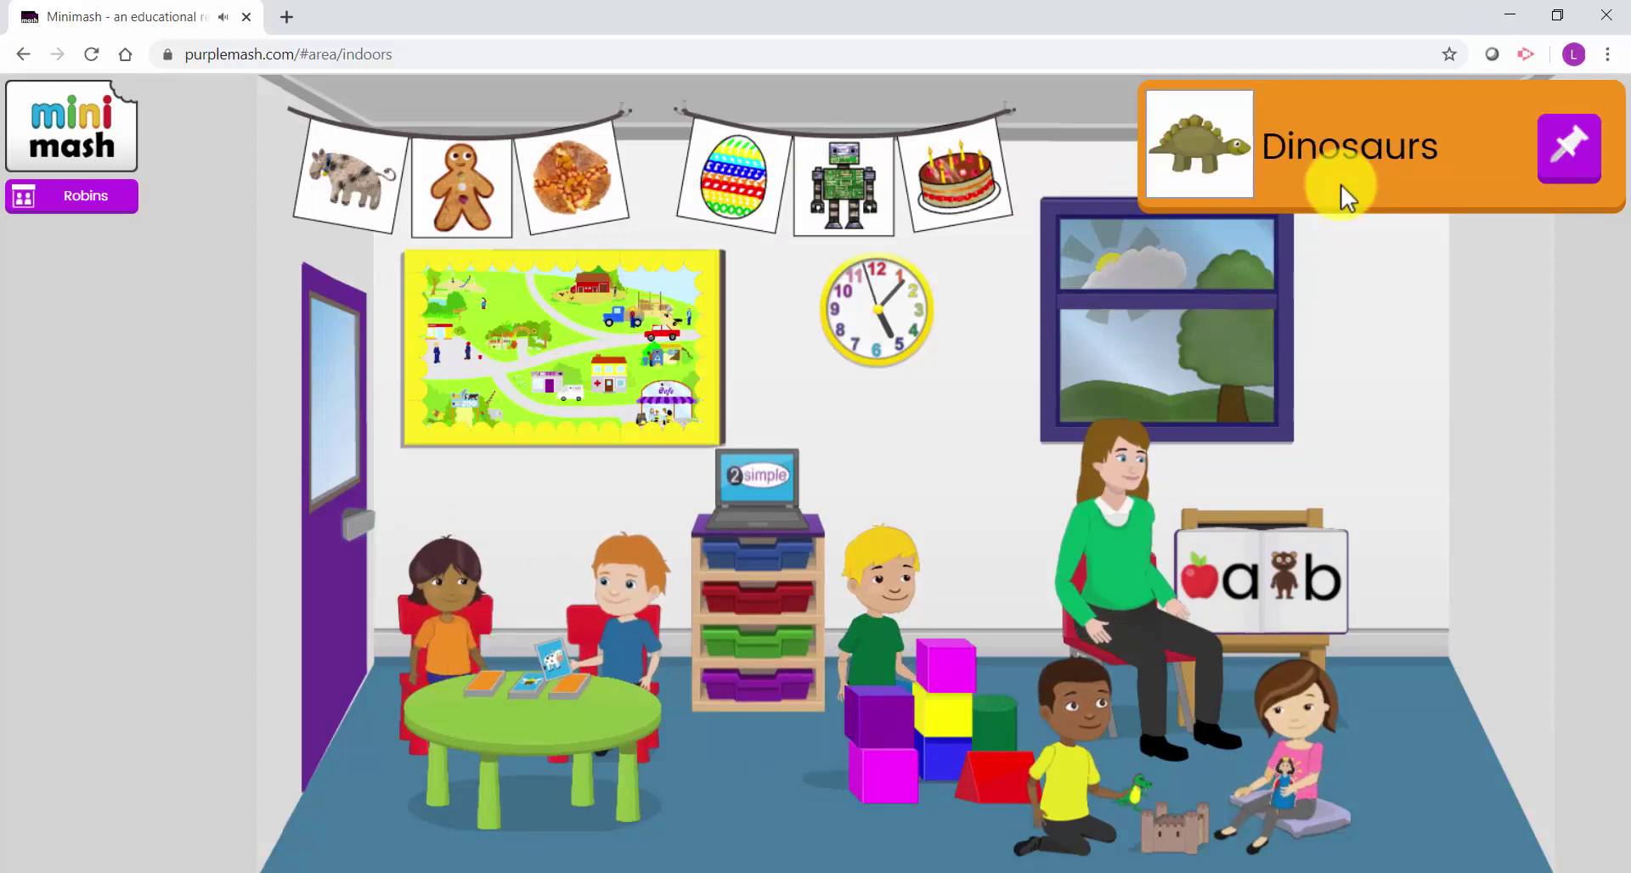
pyautogui.click(1572, 163)
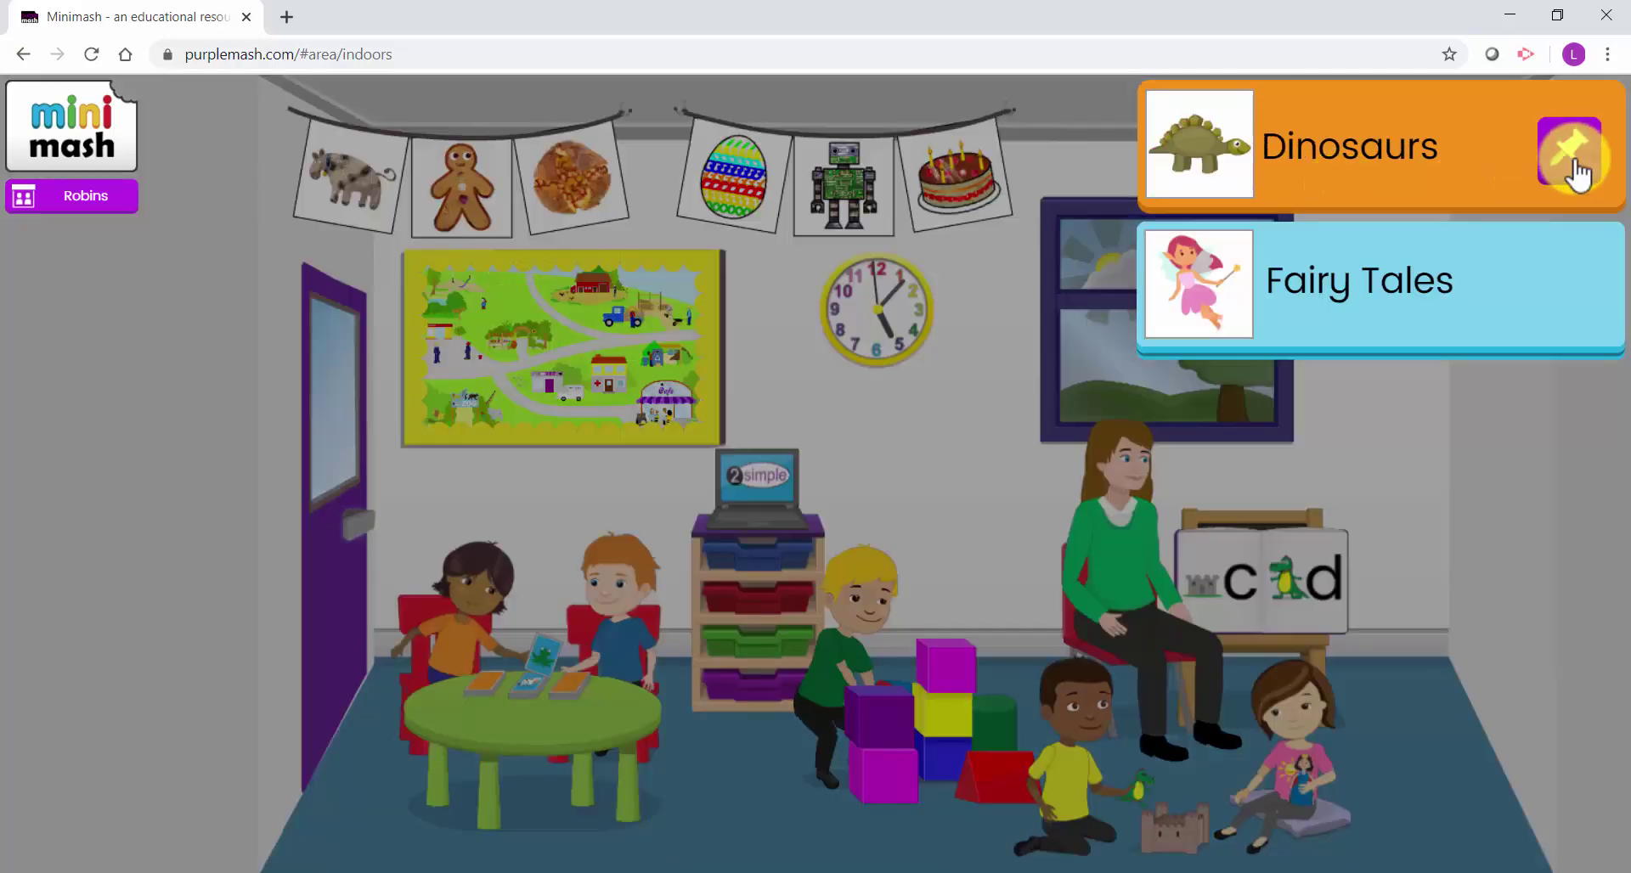
pyautogui.click(1572, 162)
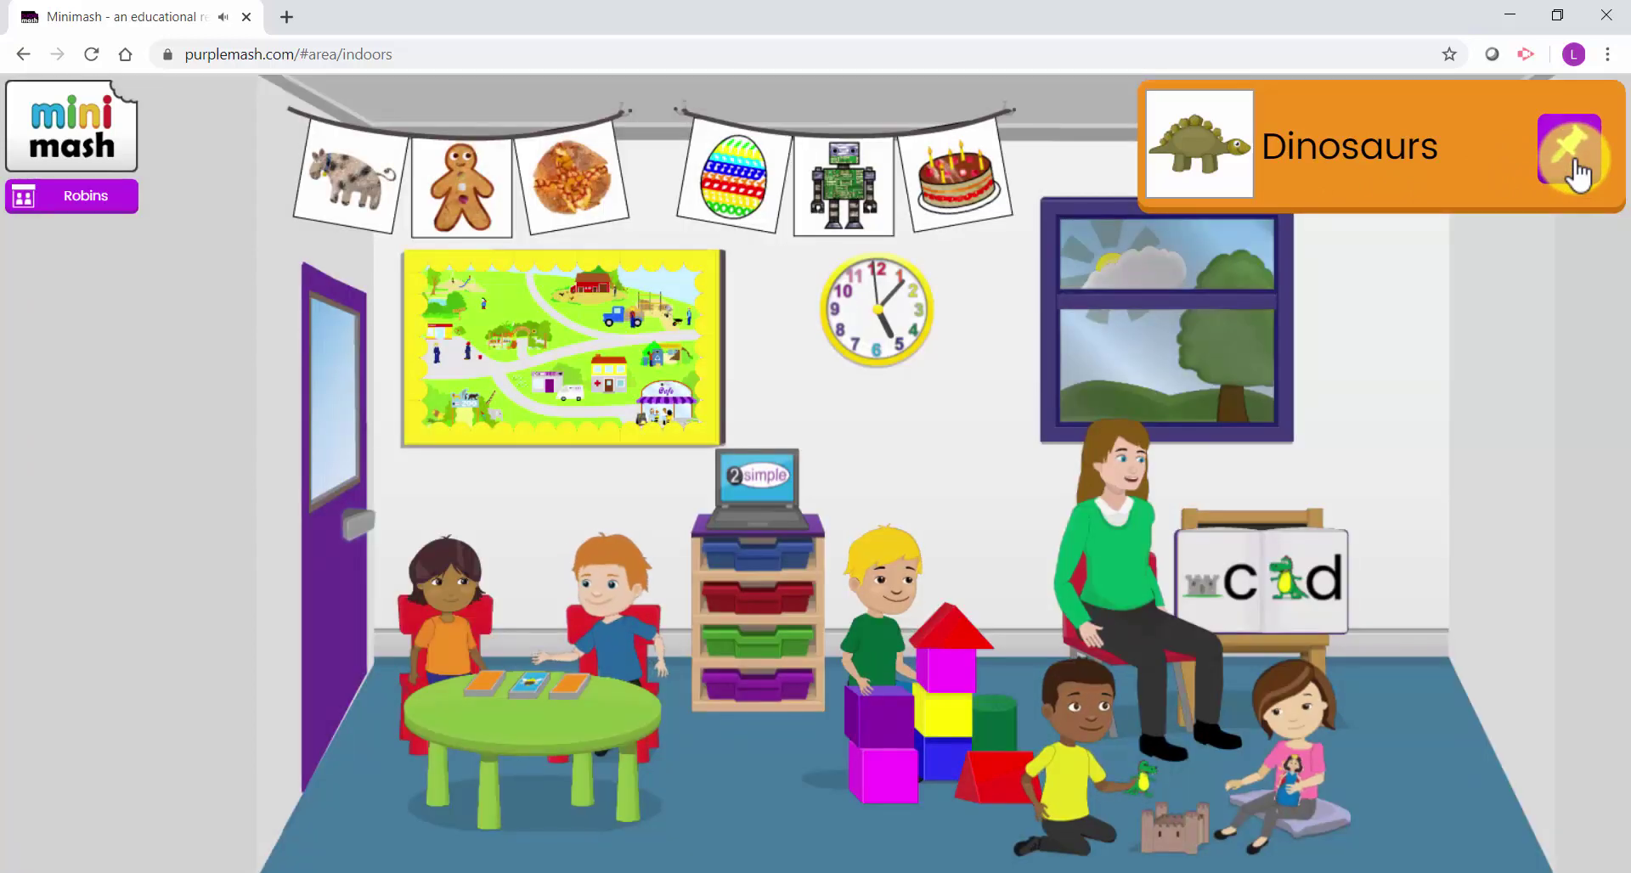
pyautogui.click(1201, 189)
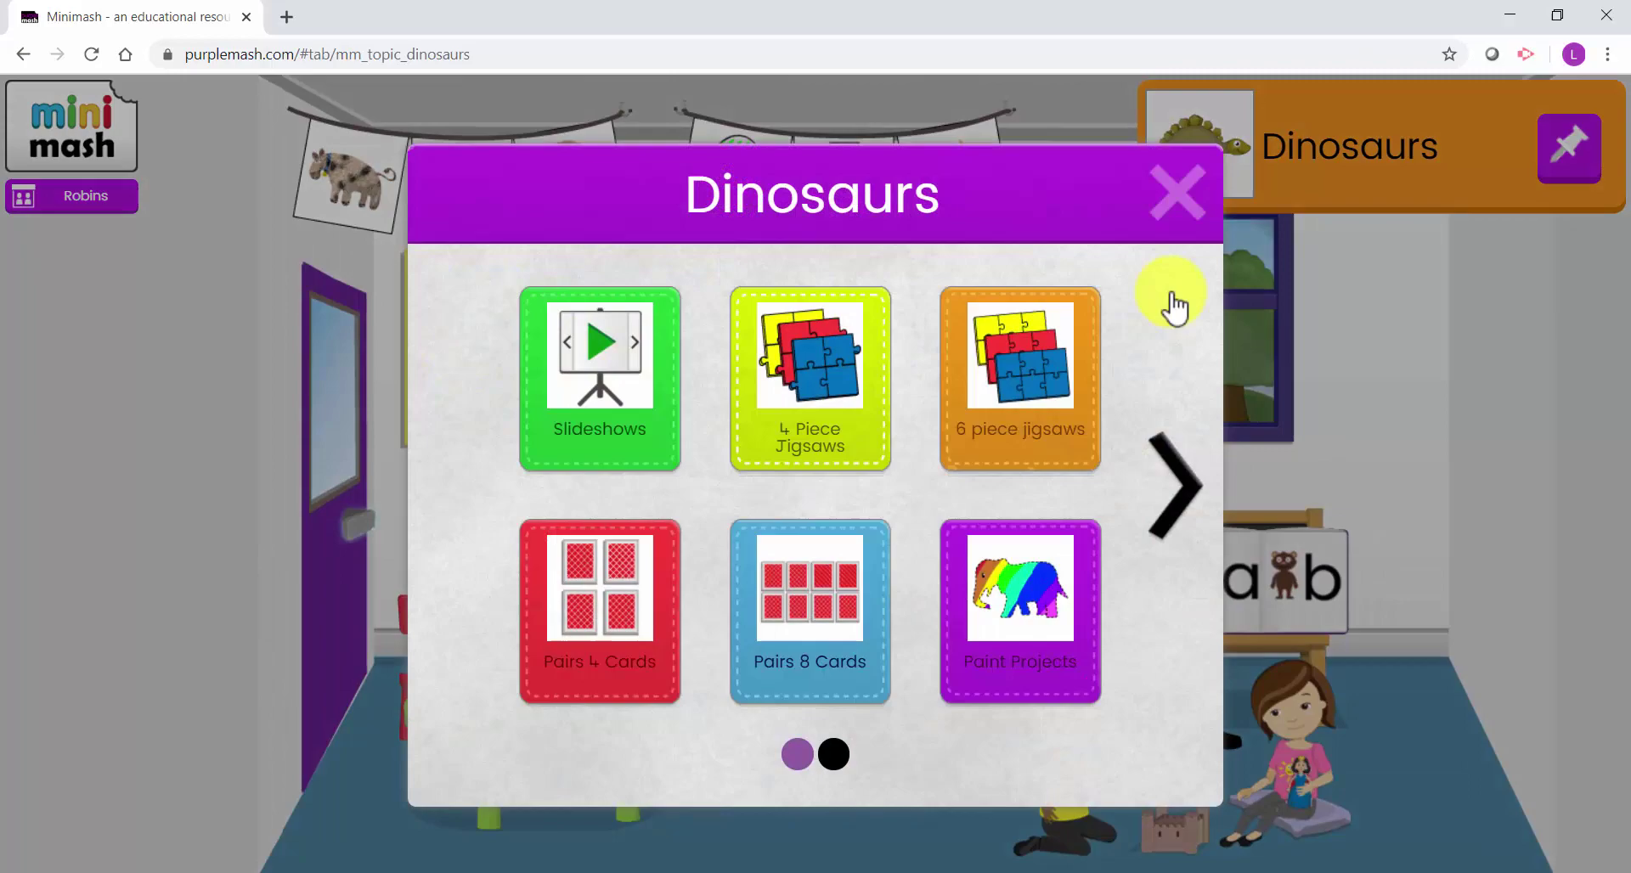
pyautogui.click(1175, 304)
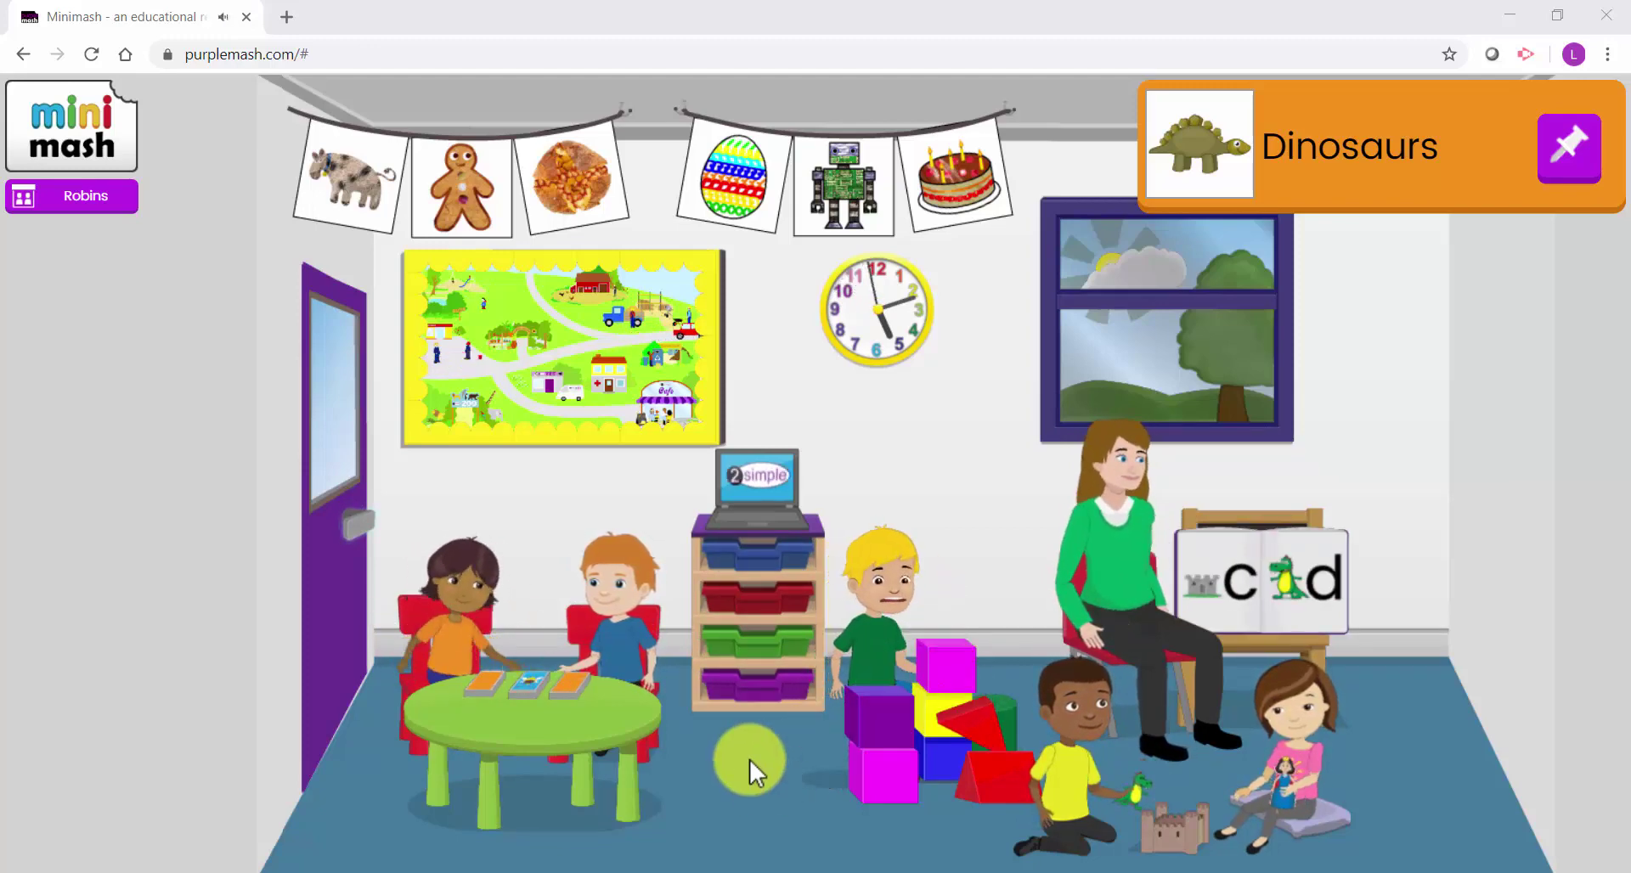
# Add a class tray named Spring with the flower picture
pyautogui.click(768, 646)
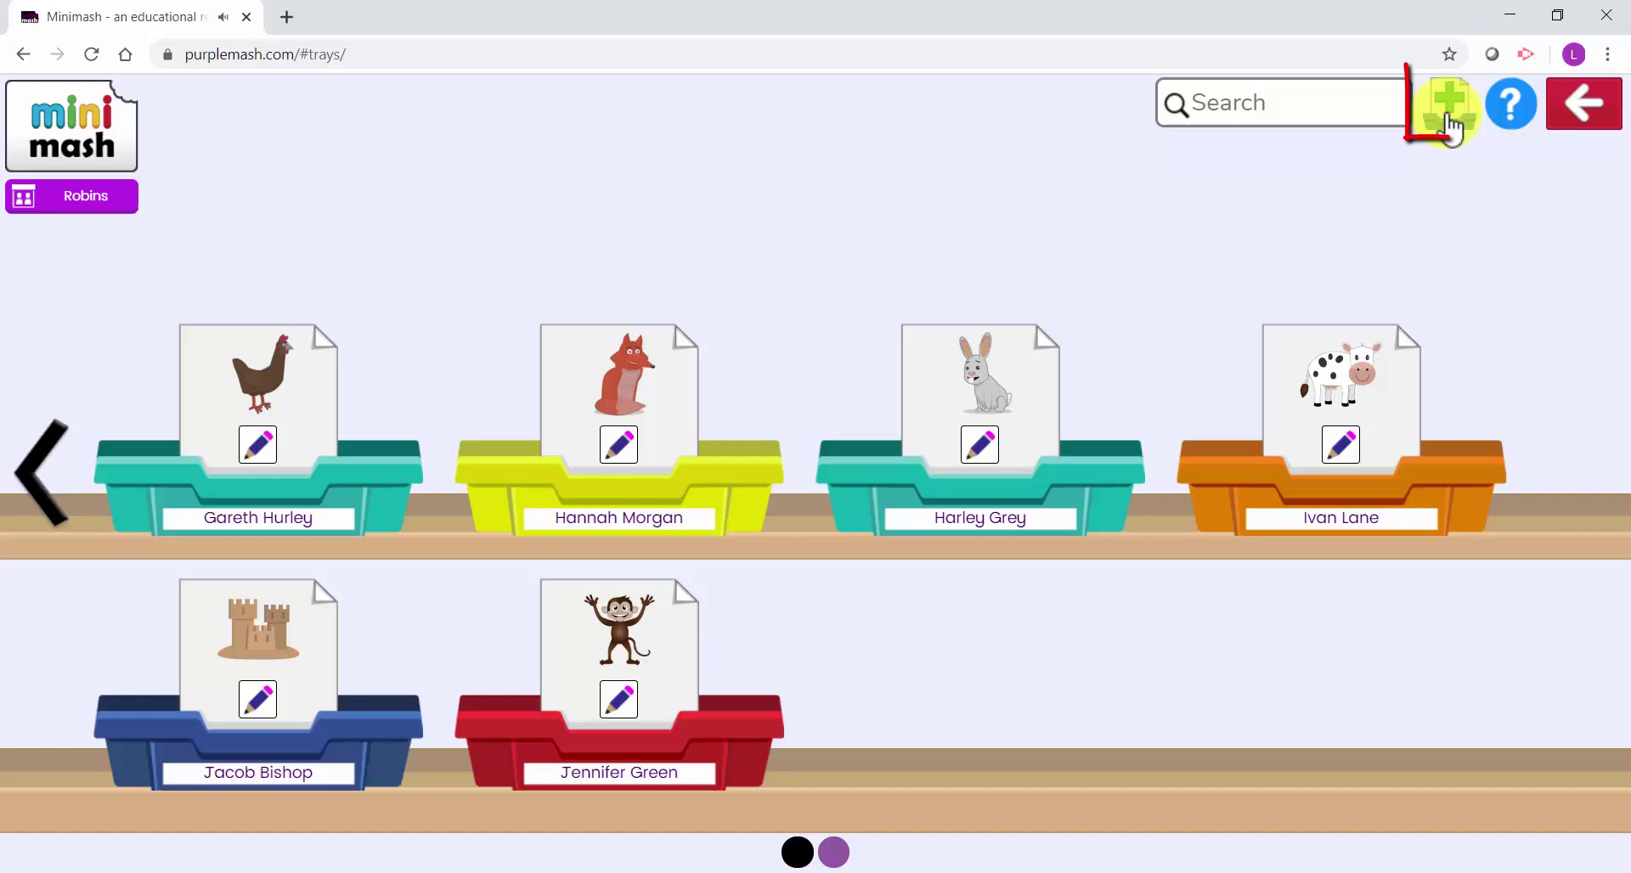
pyautogui.click(1451, 118)
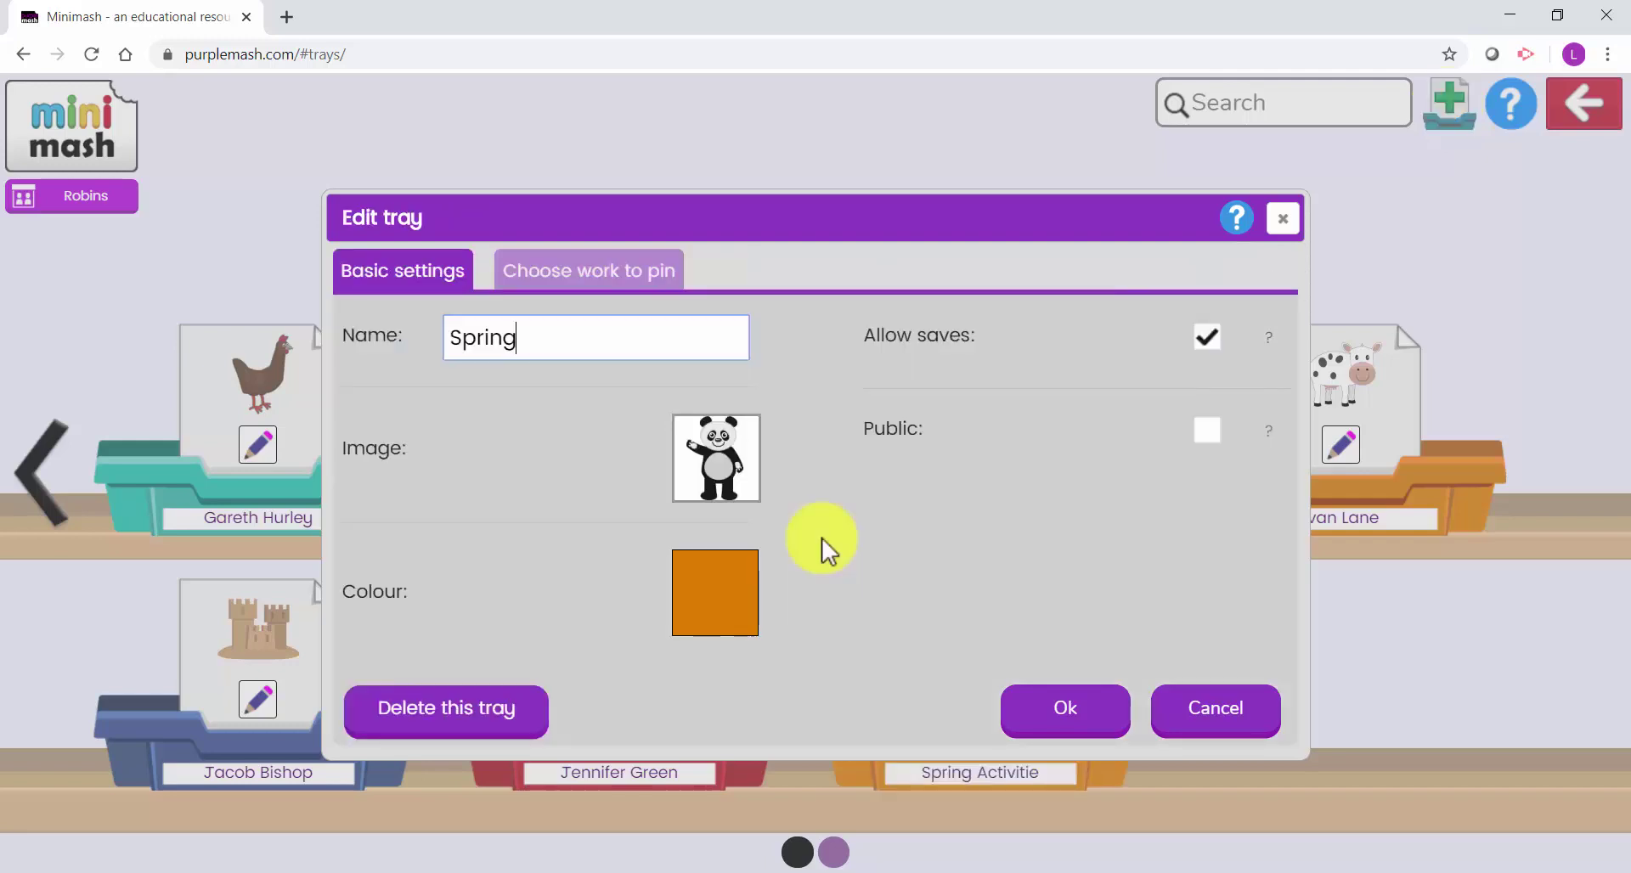
pyautogui.click(741, 489)
pyautogui.click(783, 365)
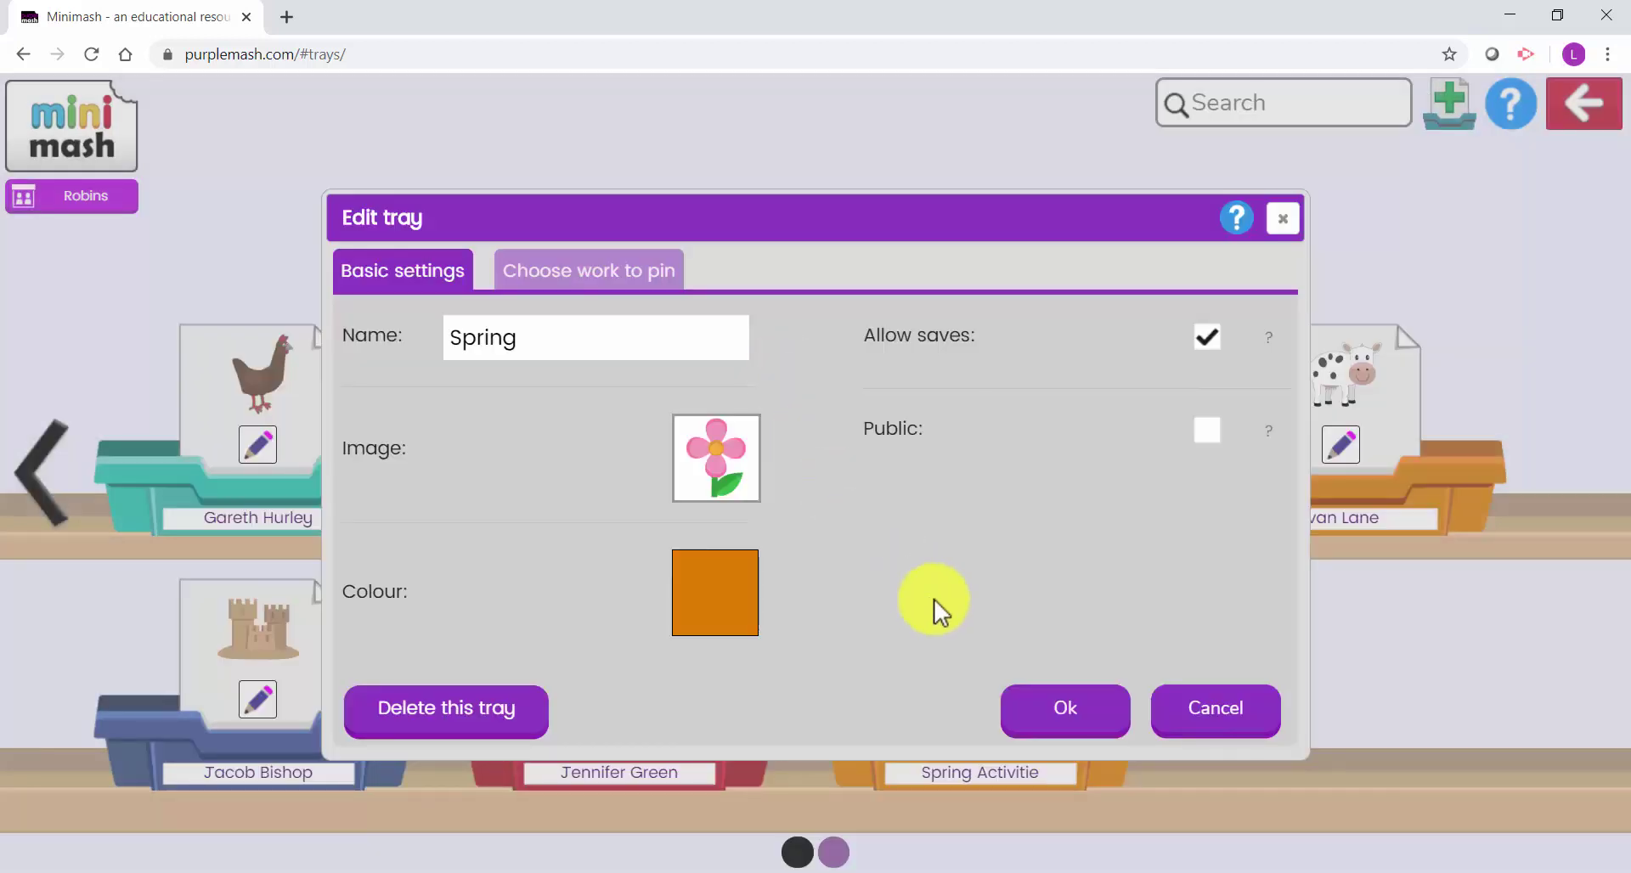
pyautogui.click(1056, 717)
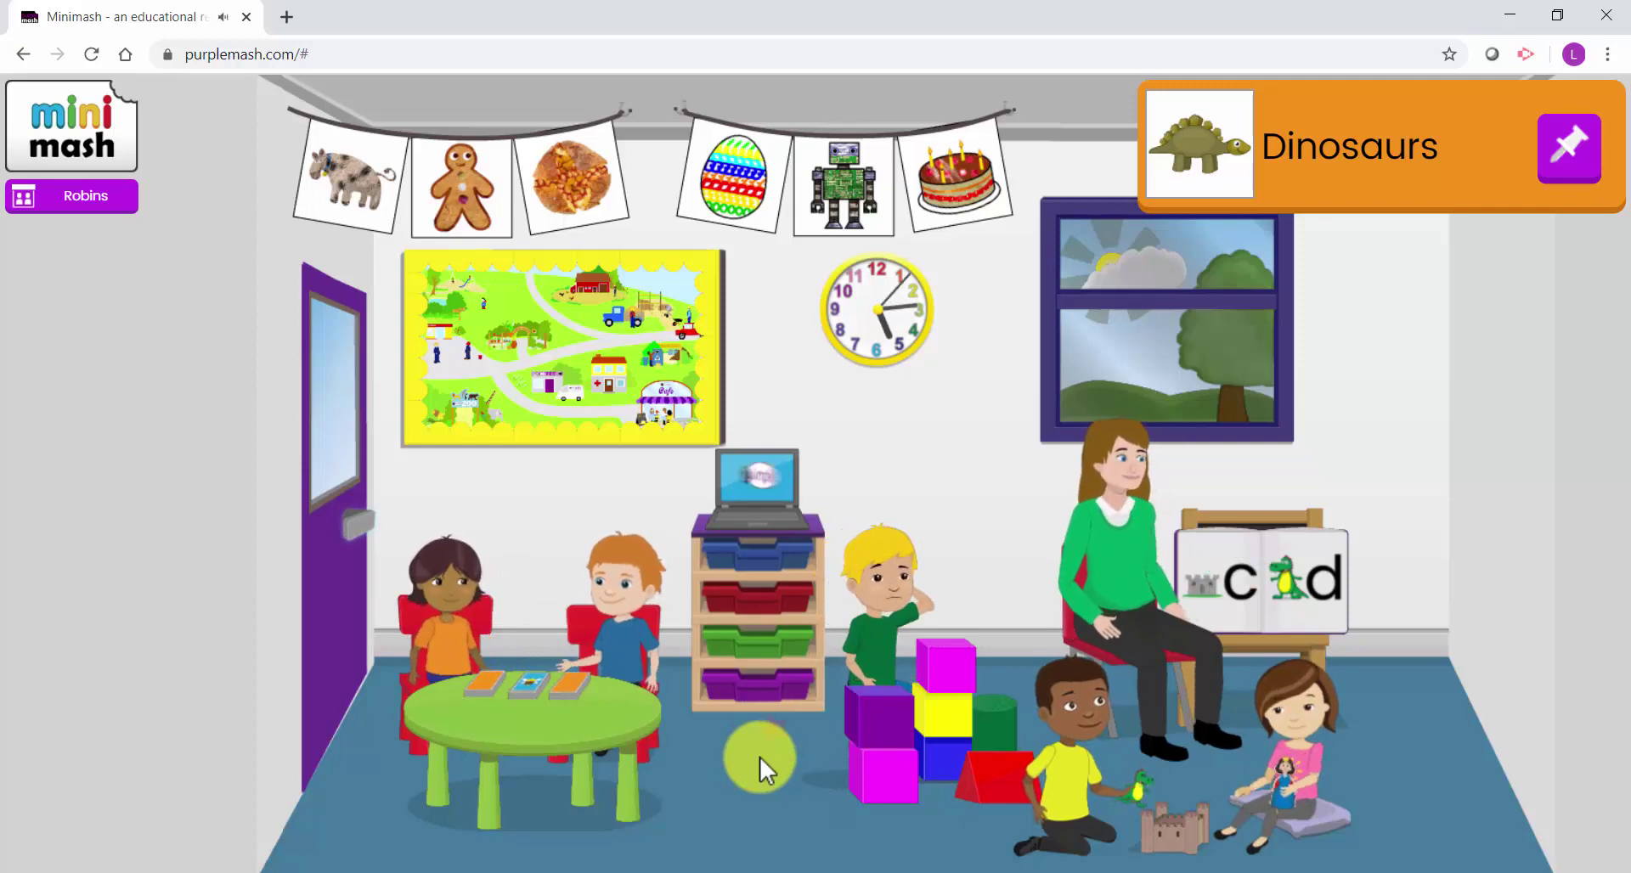
# Save the Eyes graph to the Spring tray as 'Eye colours' with the date removed
pyautogui.click(938, 712)
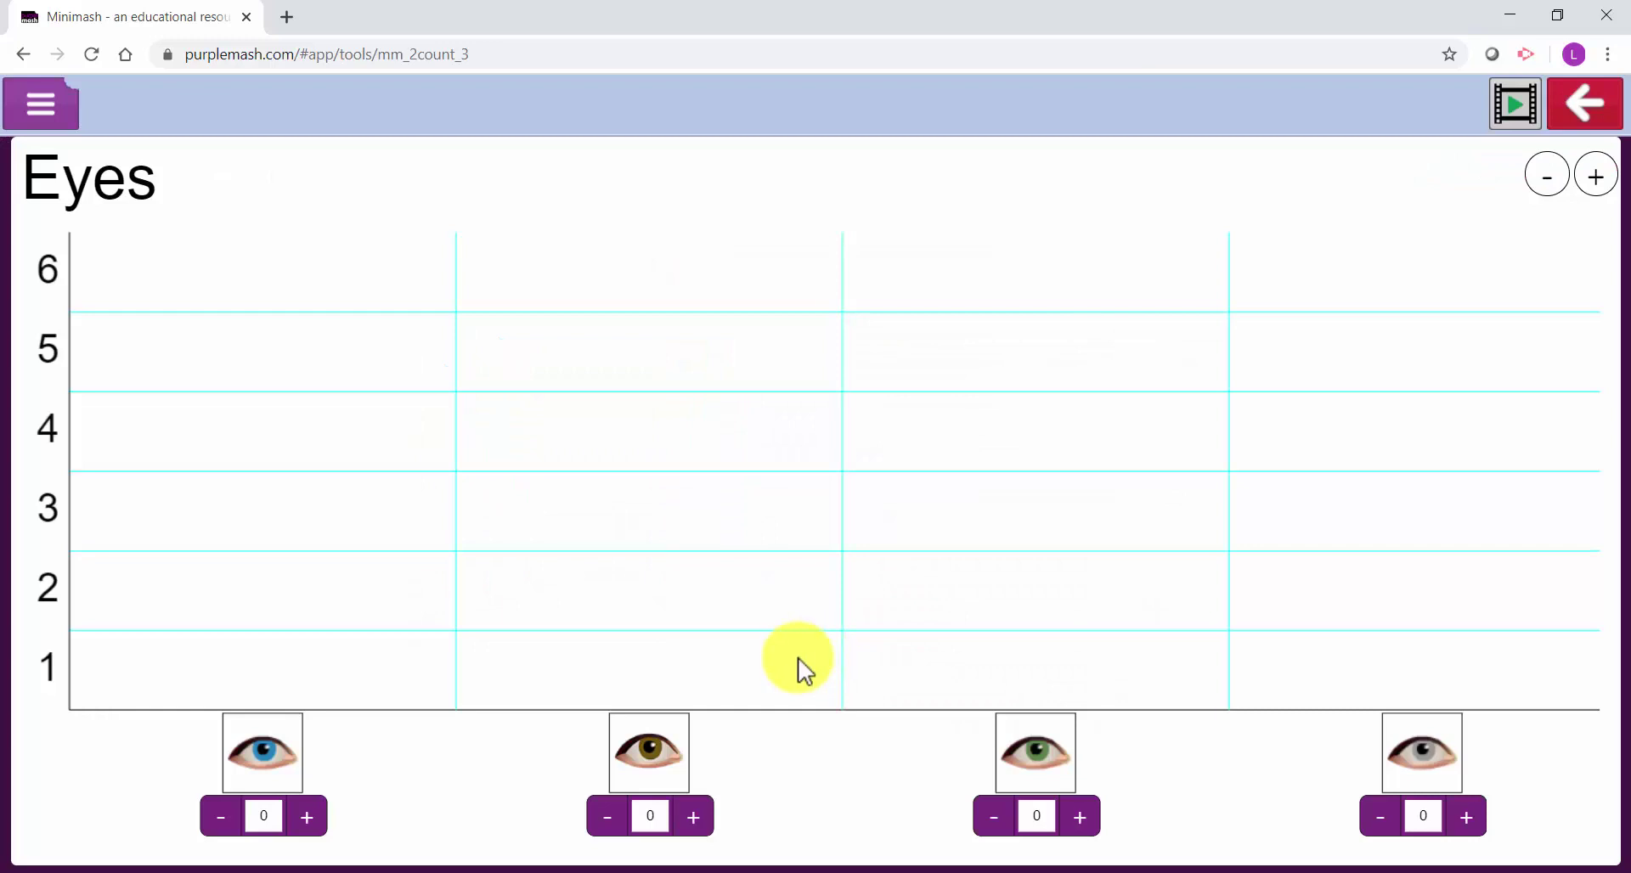
pyautogui.click(59, 123)
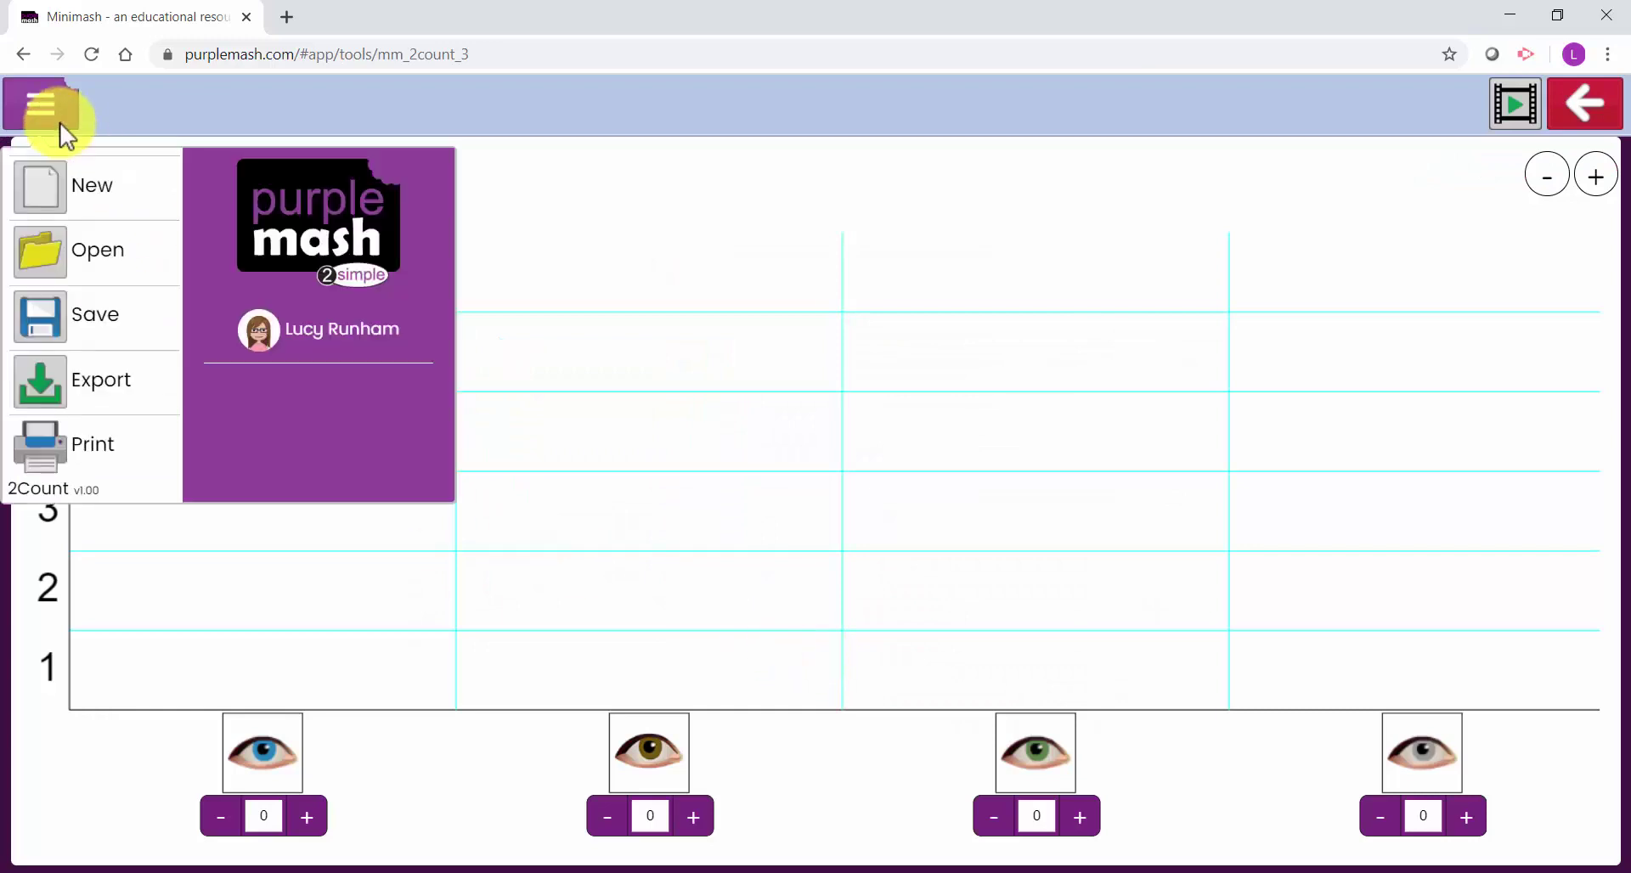
pyautogui.click(86, 321)
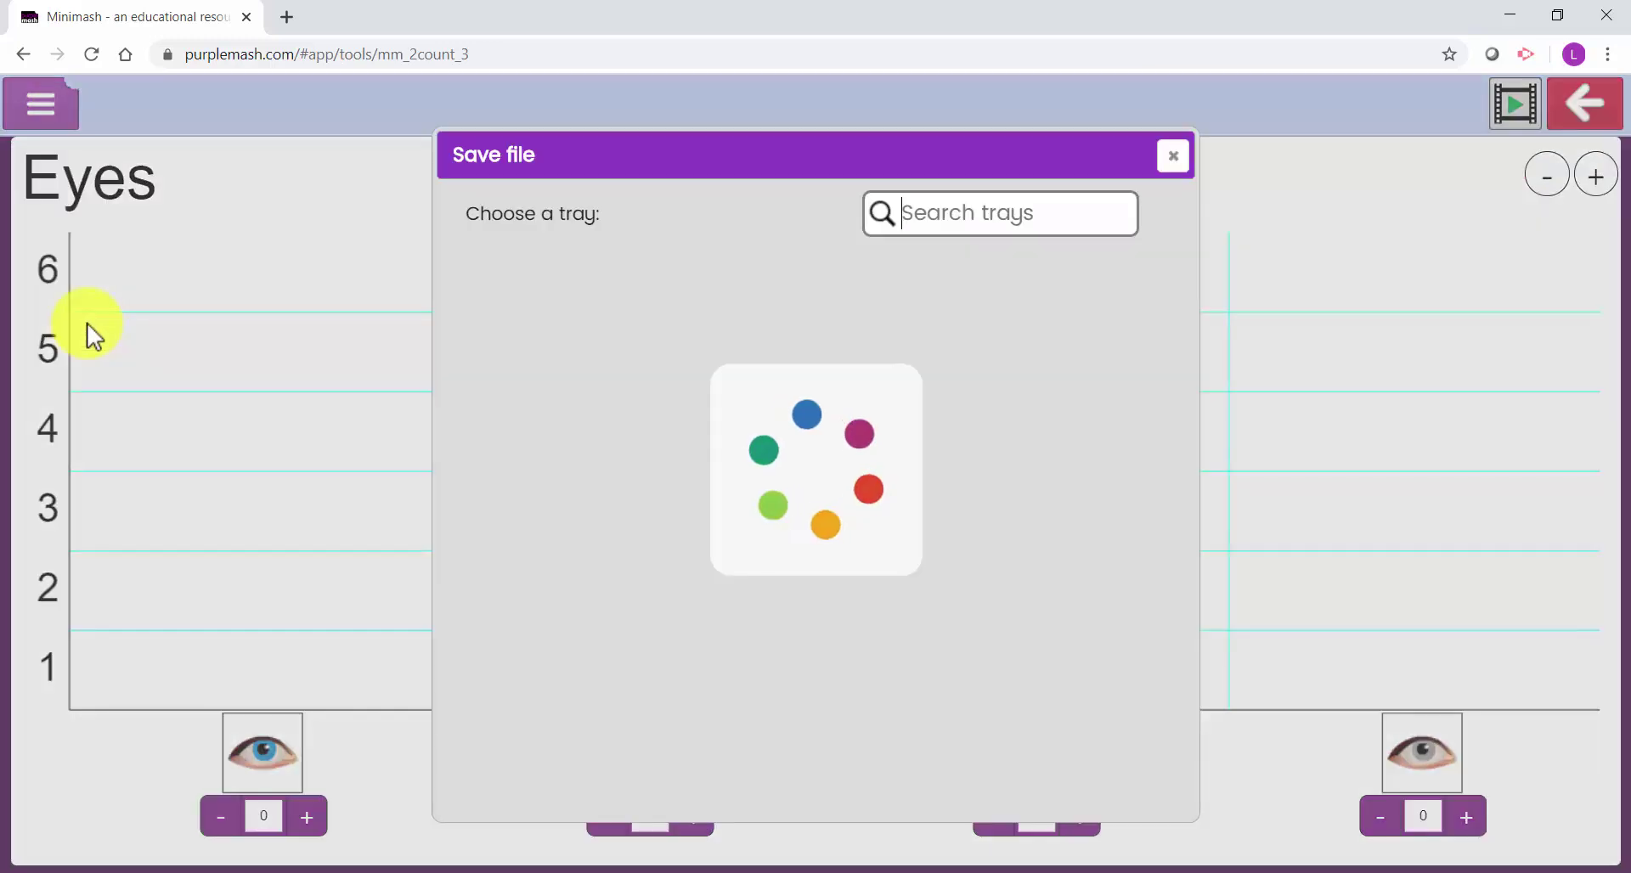
pyautogui.click(635, 751)
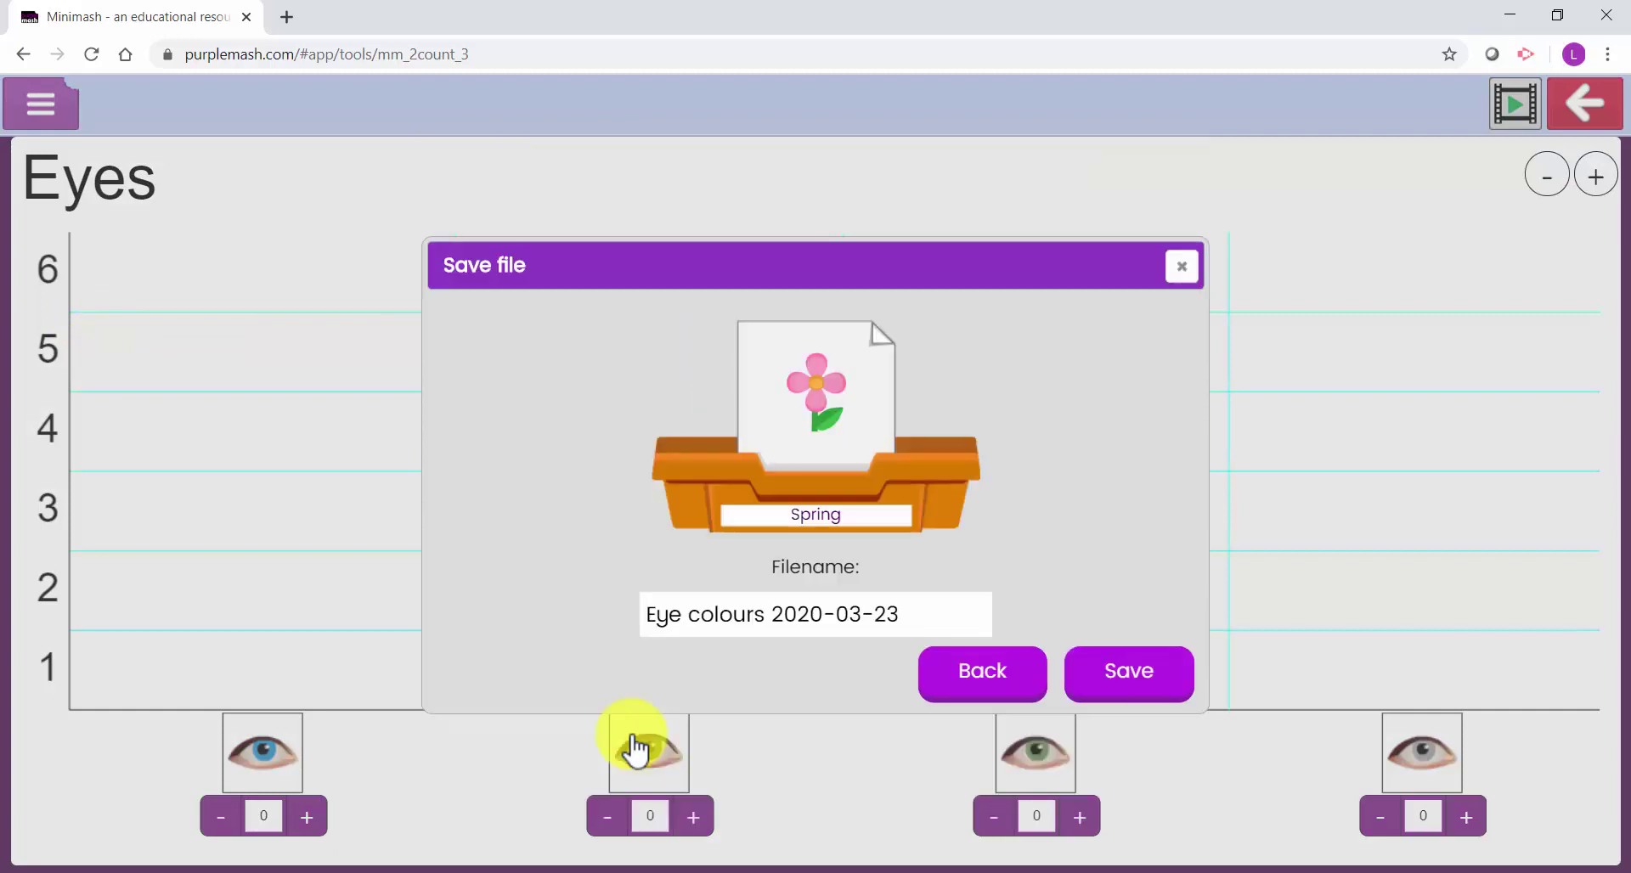
pyautogui.moveTo(899, 627); pyautogui.dragTo(768, 629)
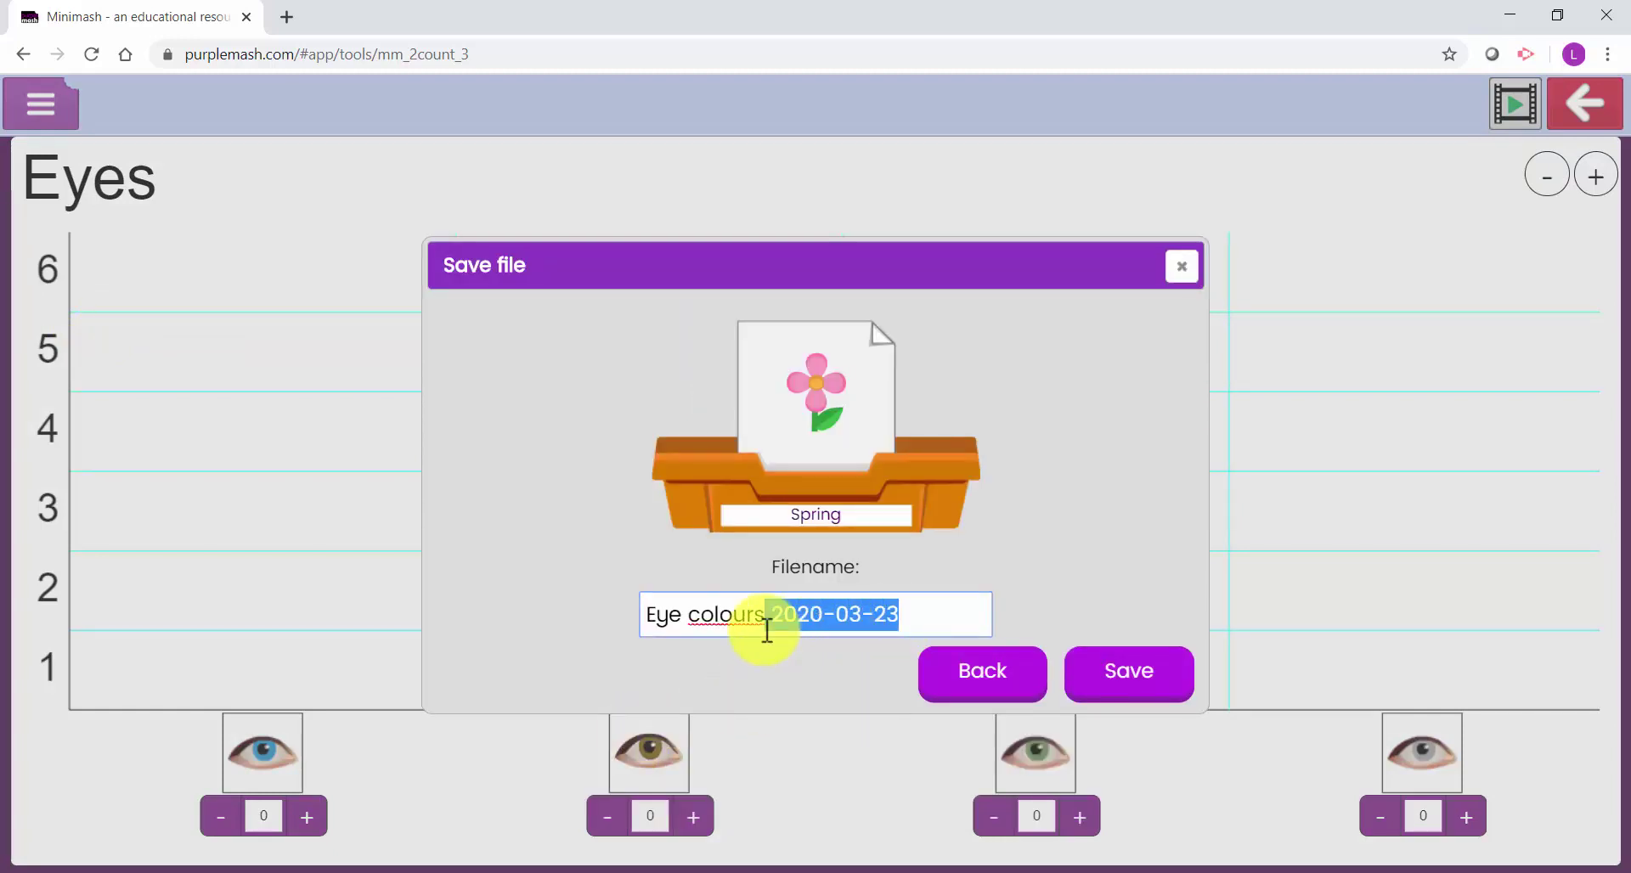
pyautogui.press('BackSpace')
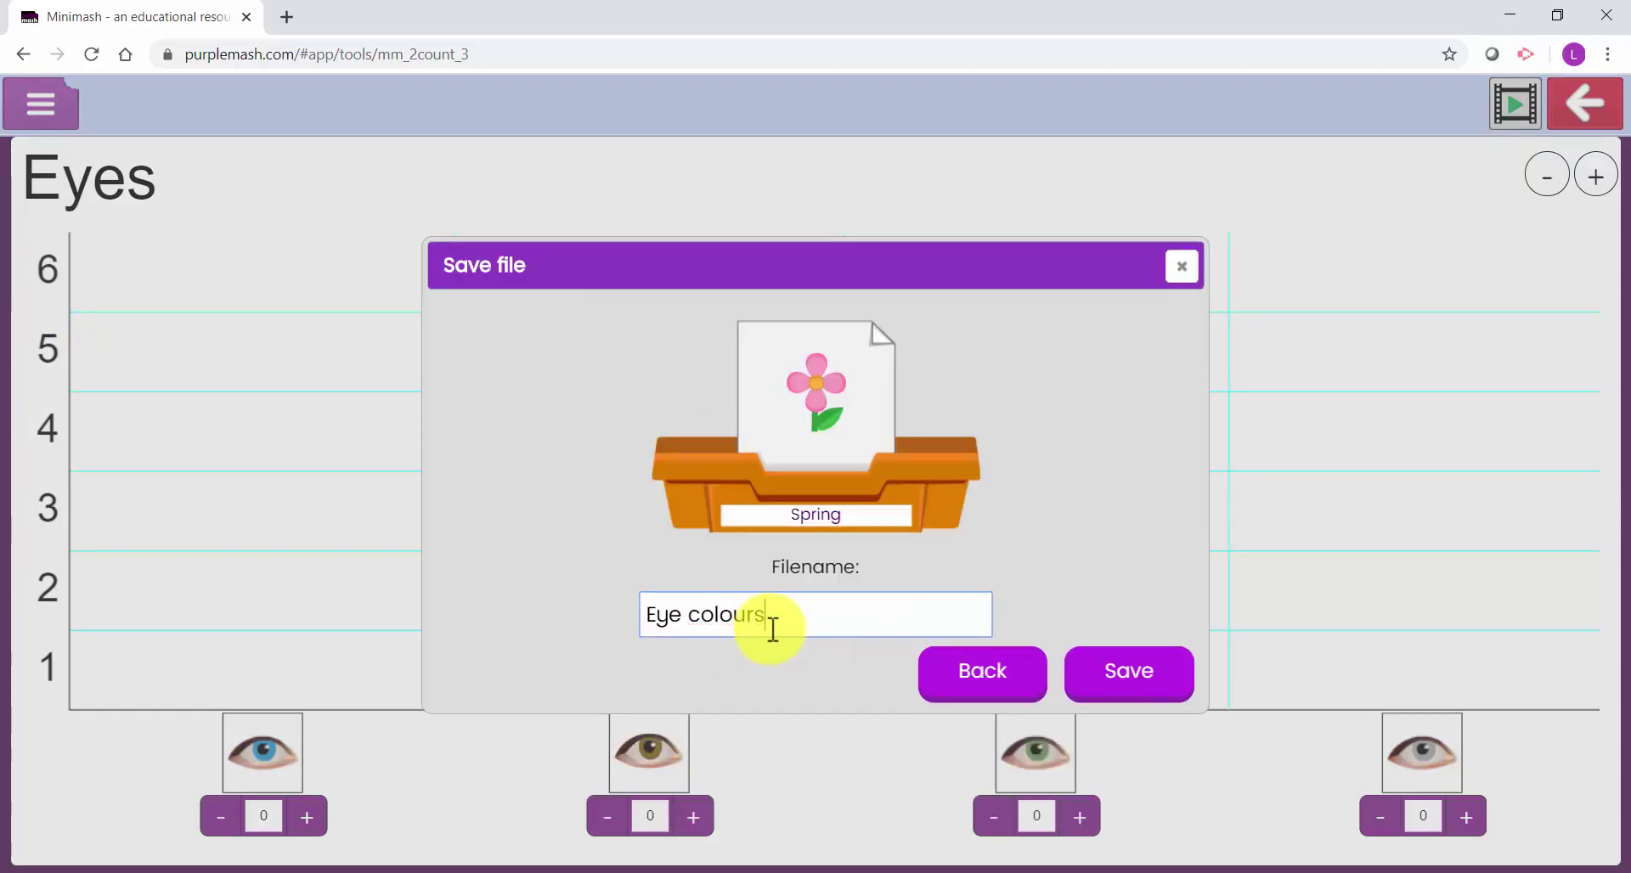
pyautogui.click(1106, 685)
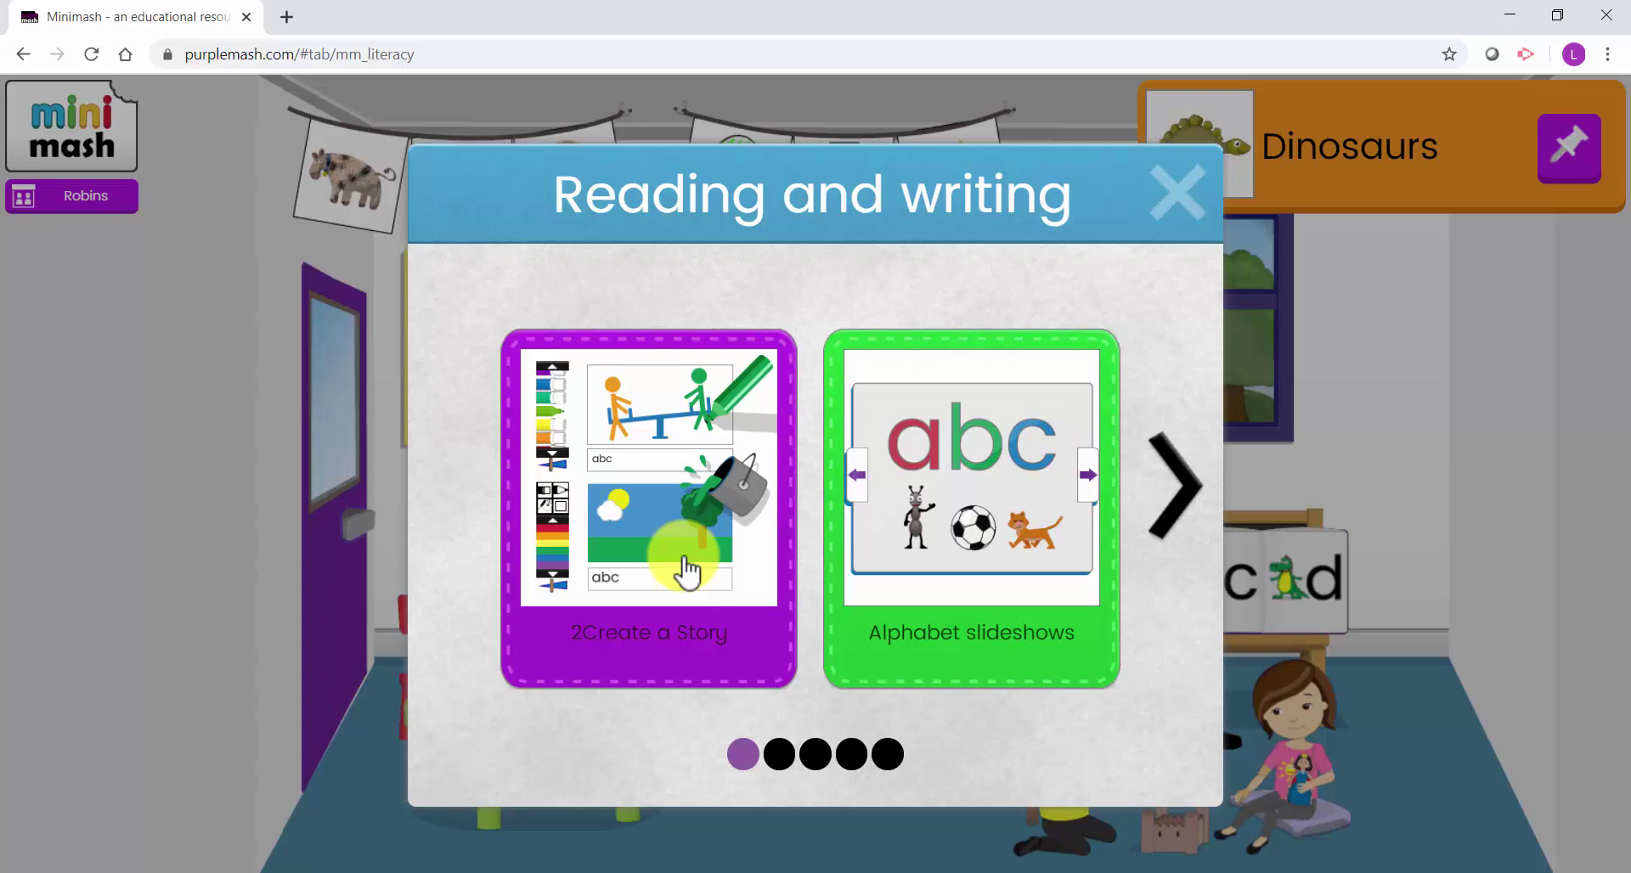
# Save the 2Create story into the Spring tray as '3 Little Ducks'
pyautogui.click(688, 573)
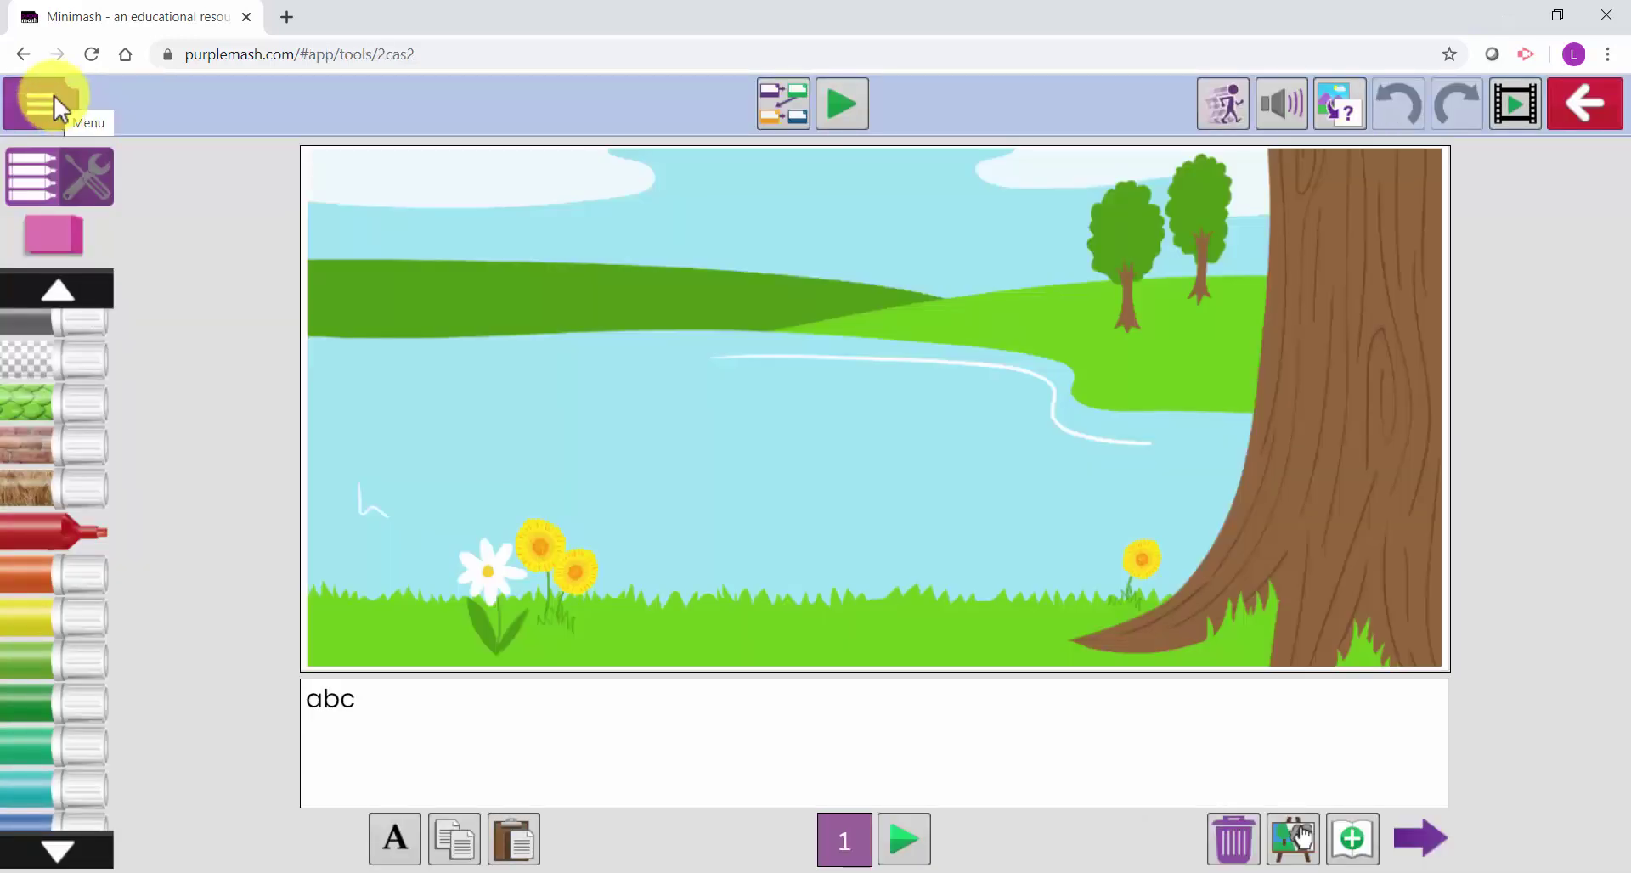
pyautogui.click(54, 97)
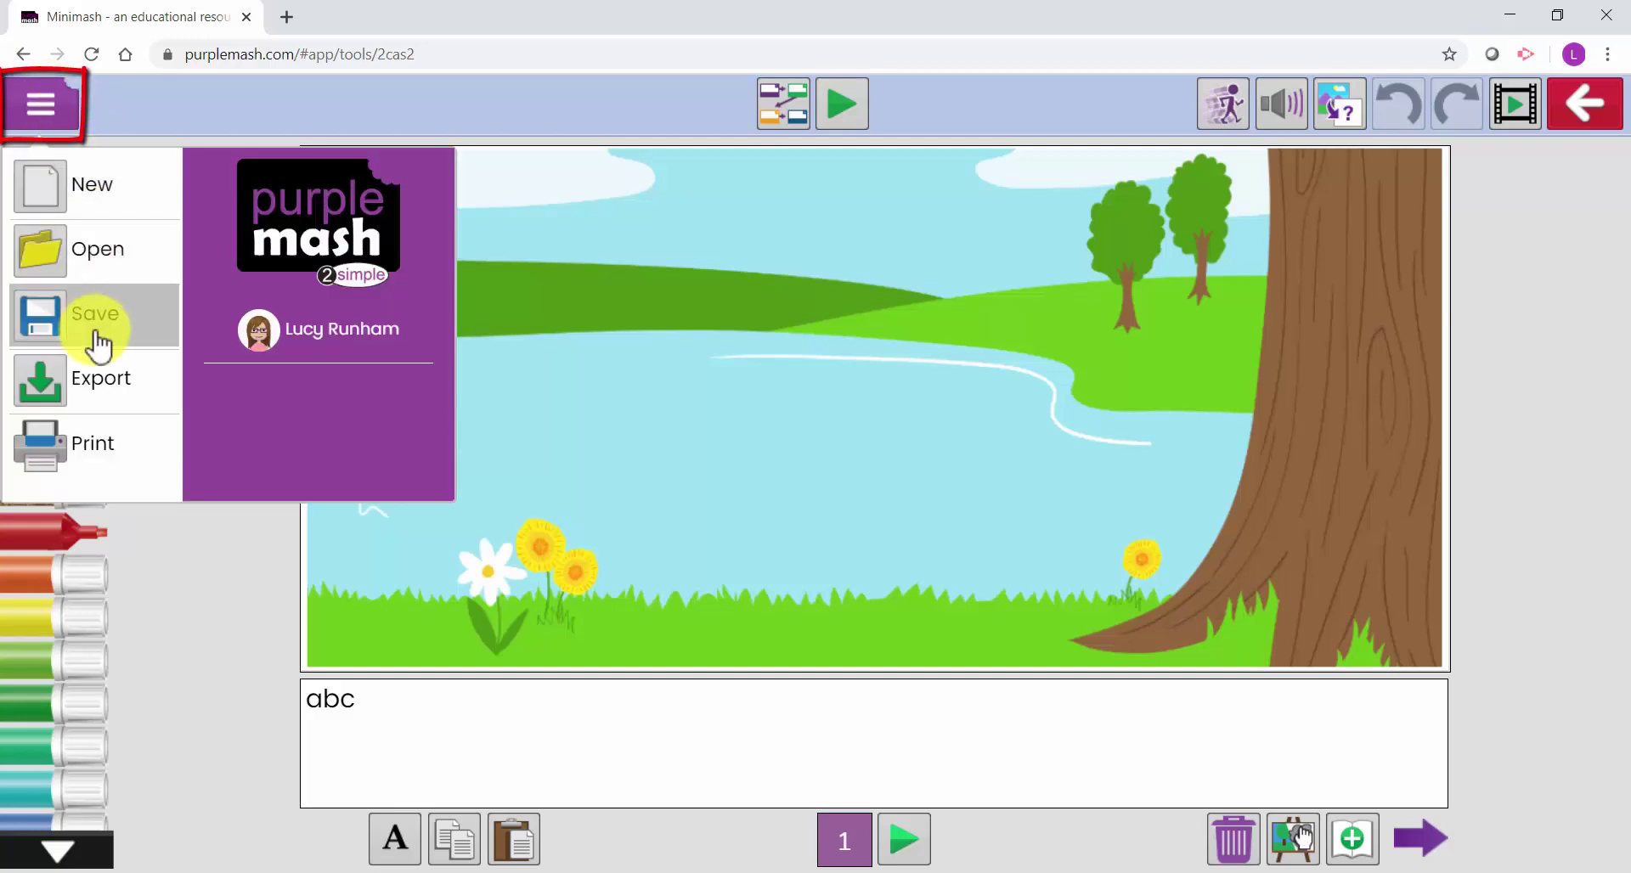
pyautogui.click(96, 335)
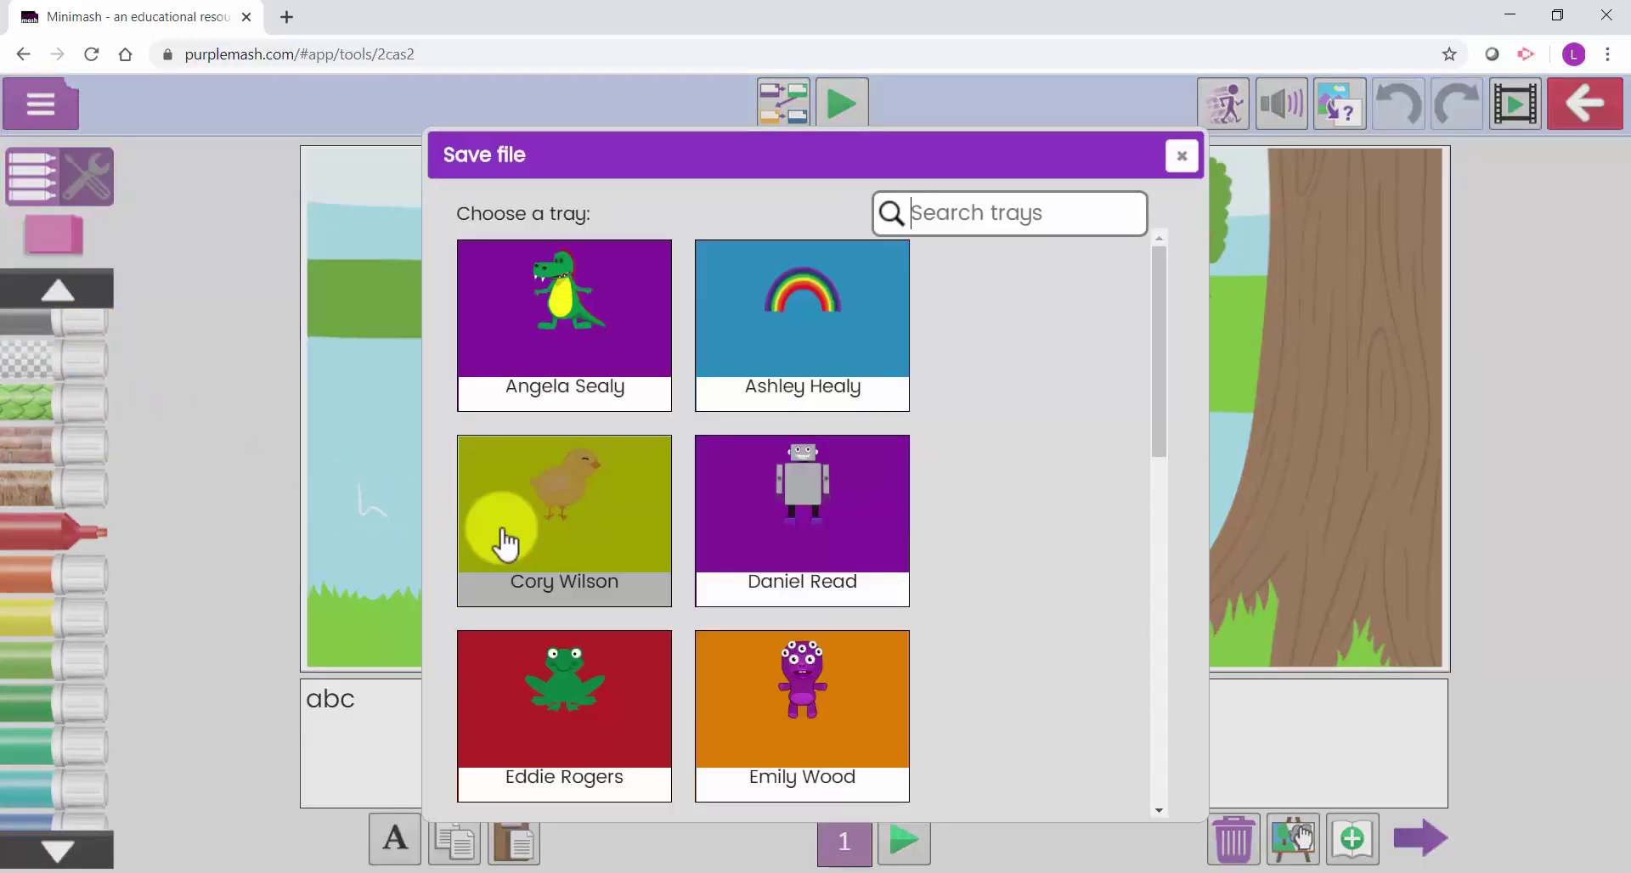
pyautogui.moveTo(1155, 354); pyautogui.dragTo(1225, 757)
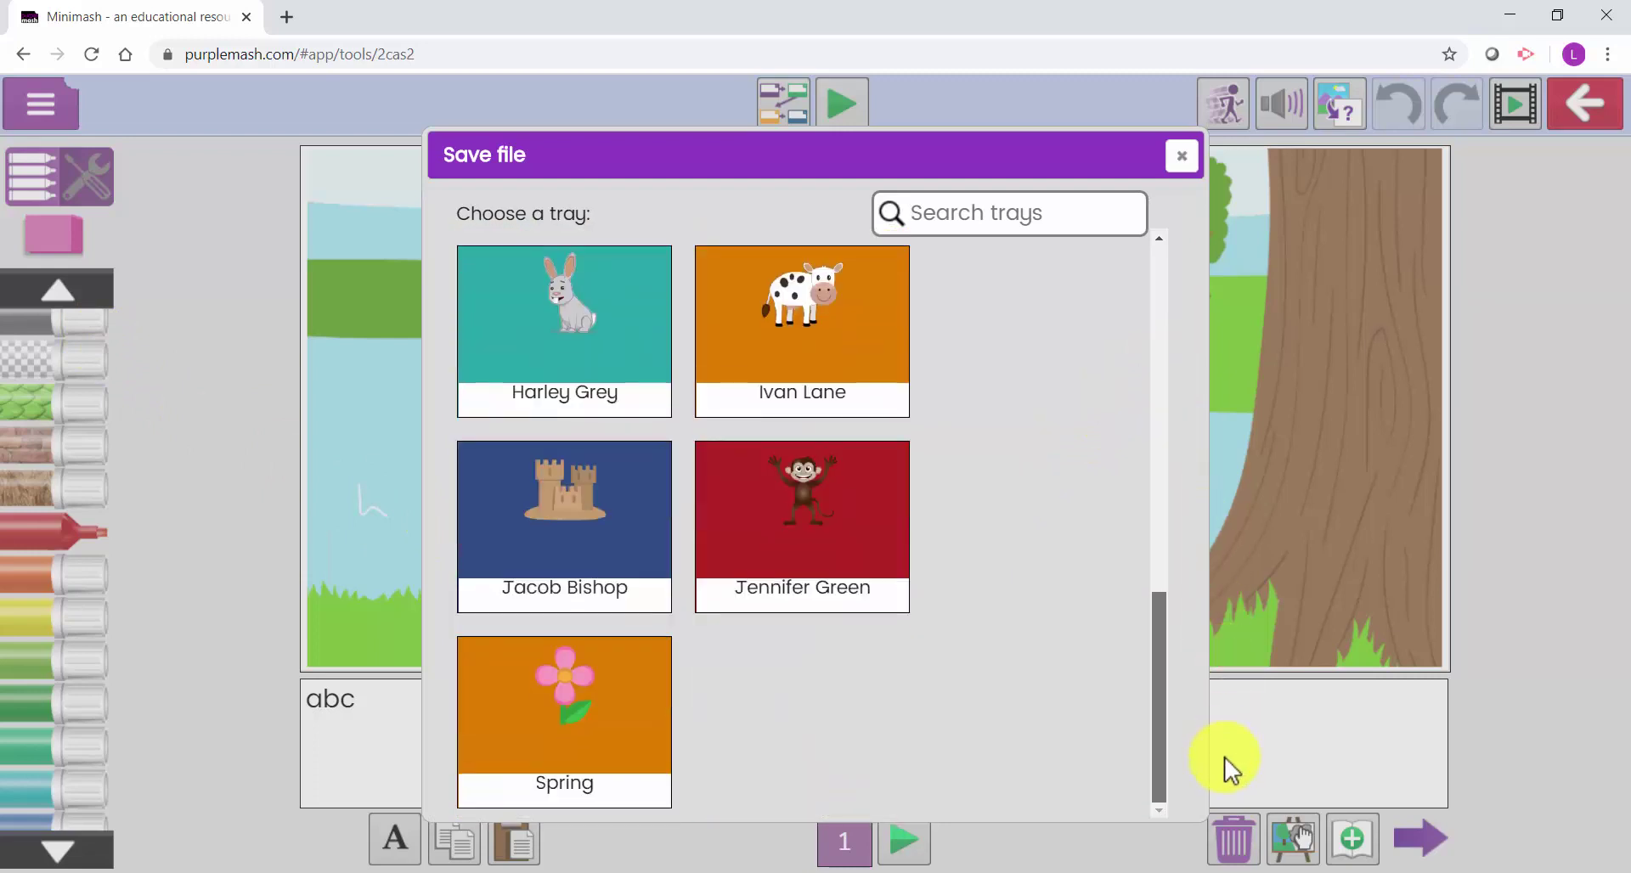
pyautogui.click(658, 742)
pyautogui.click(1138, 703)
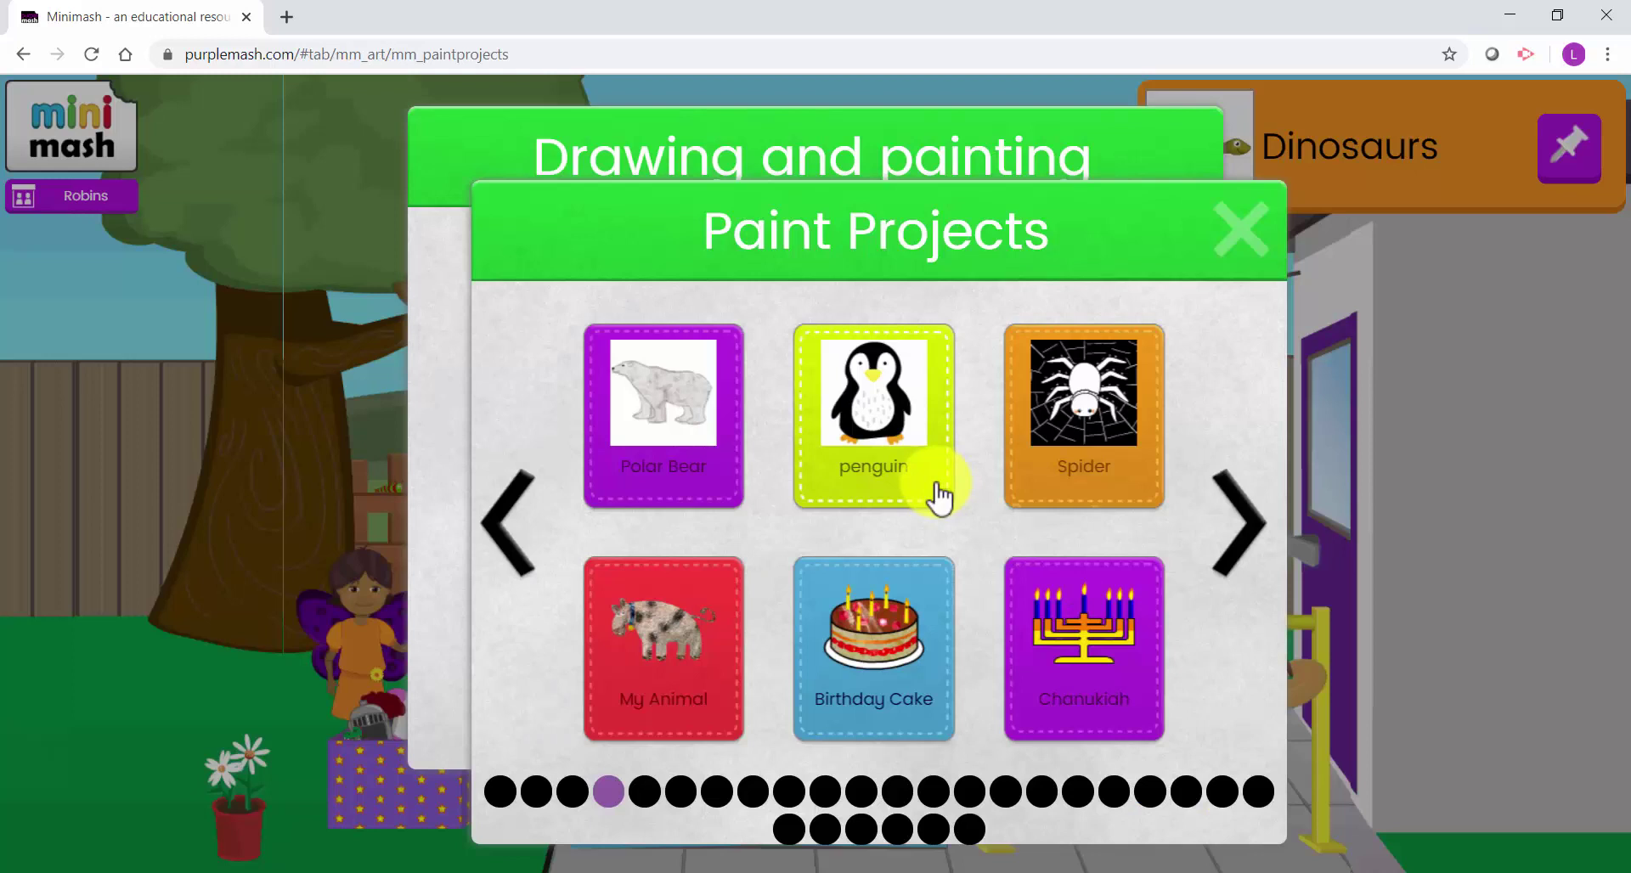
# Save the penguin paint project into the Spring tray, then go to the class trays
pyautogui.click(939, 497)
pyautogui.click(55, 109)
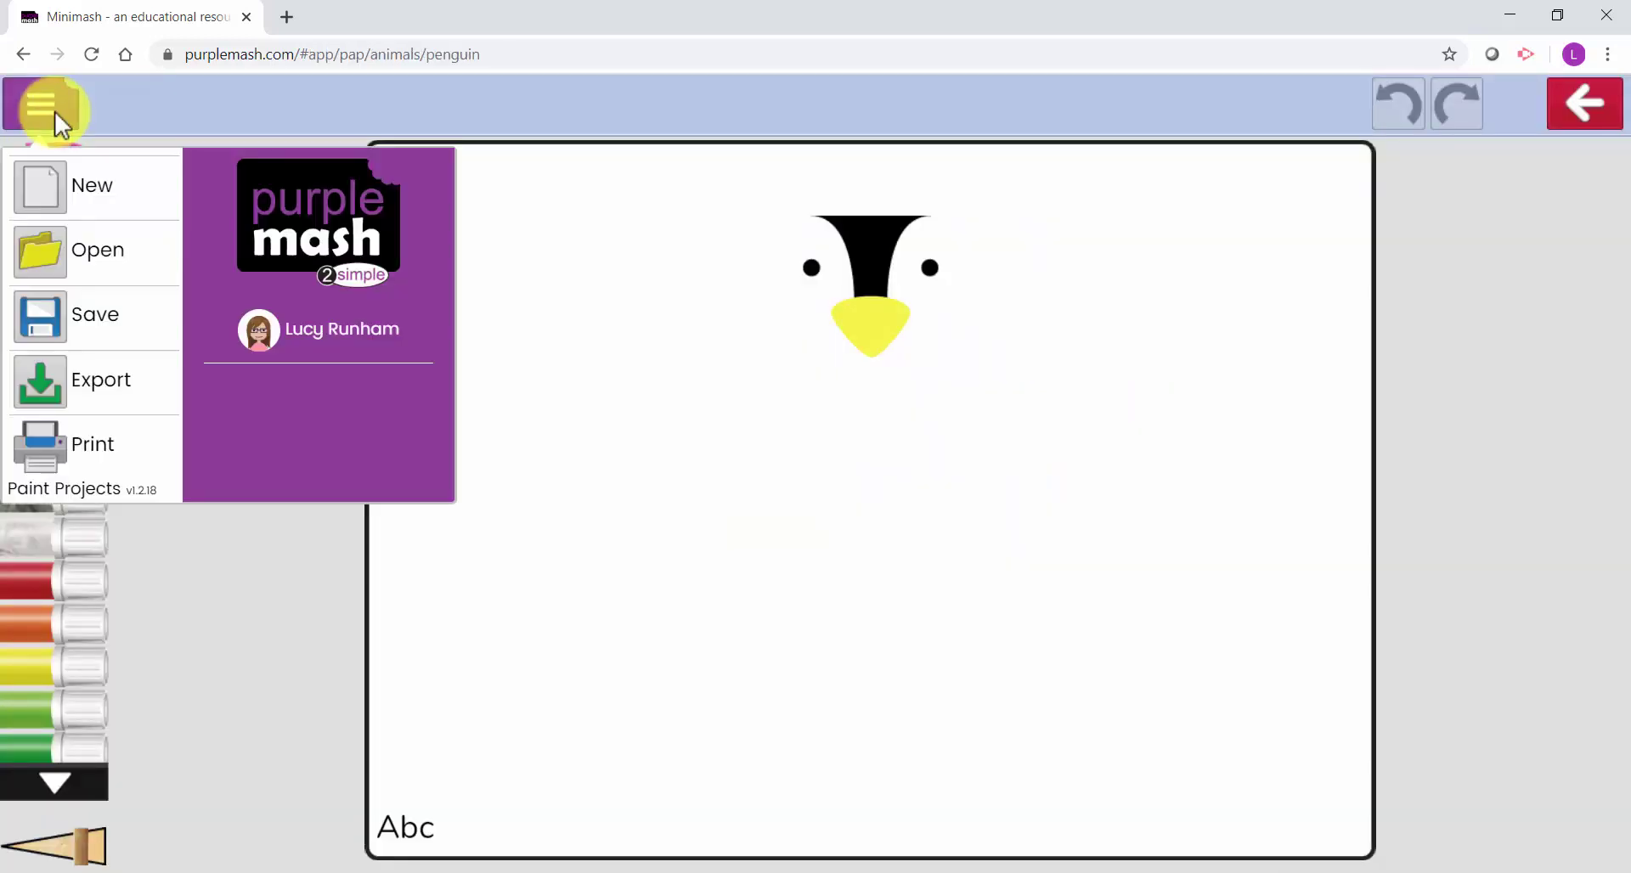
pyautogui.click(104, 312)
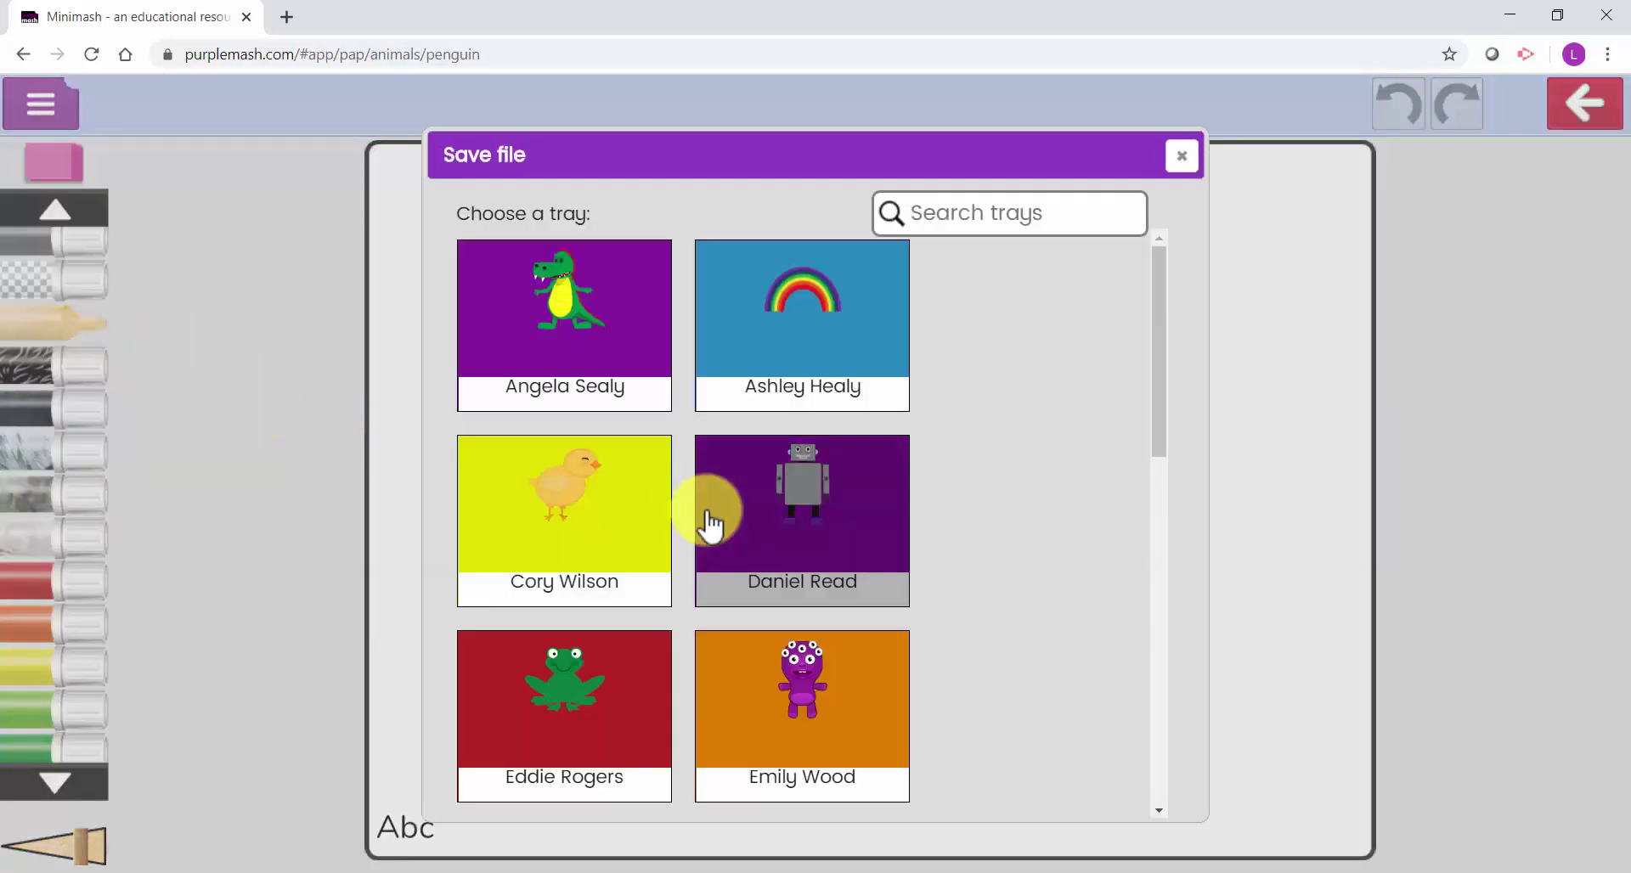
pyautogui.scroll(-5, 711, 514)
pyautogui.scroll(-5, 710, 527)
pyautogui.click(619, 729)
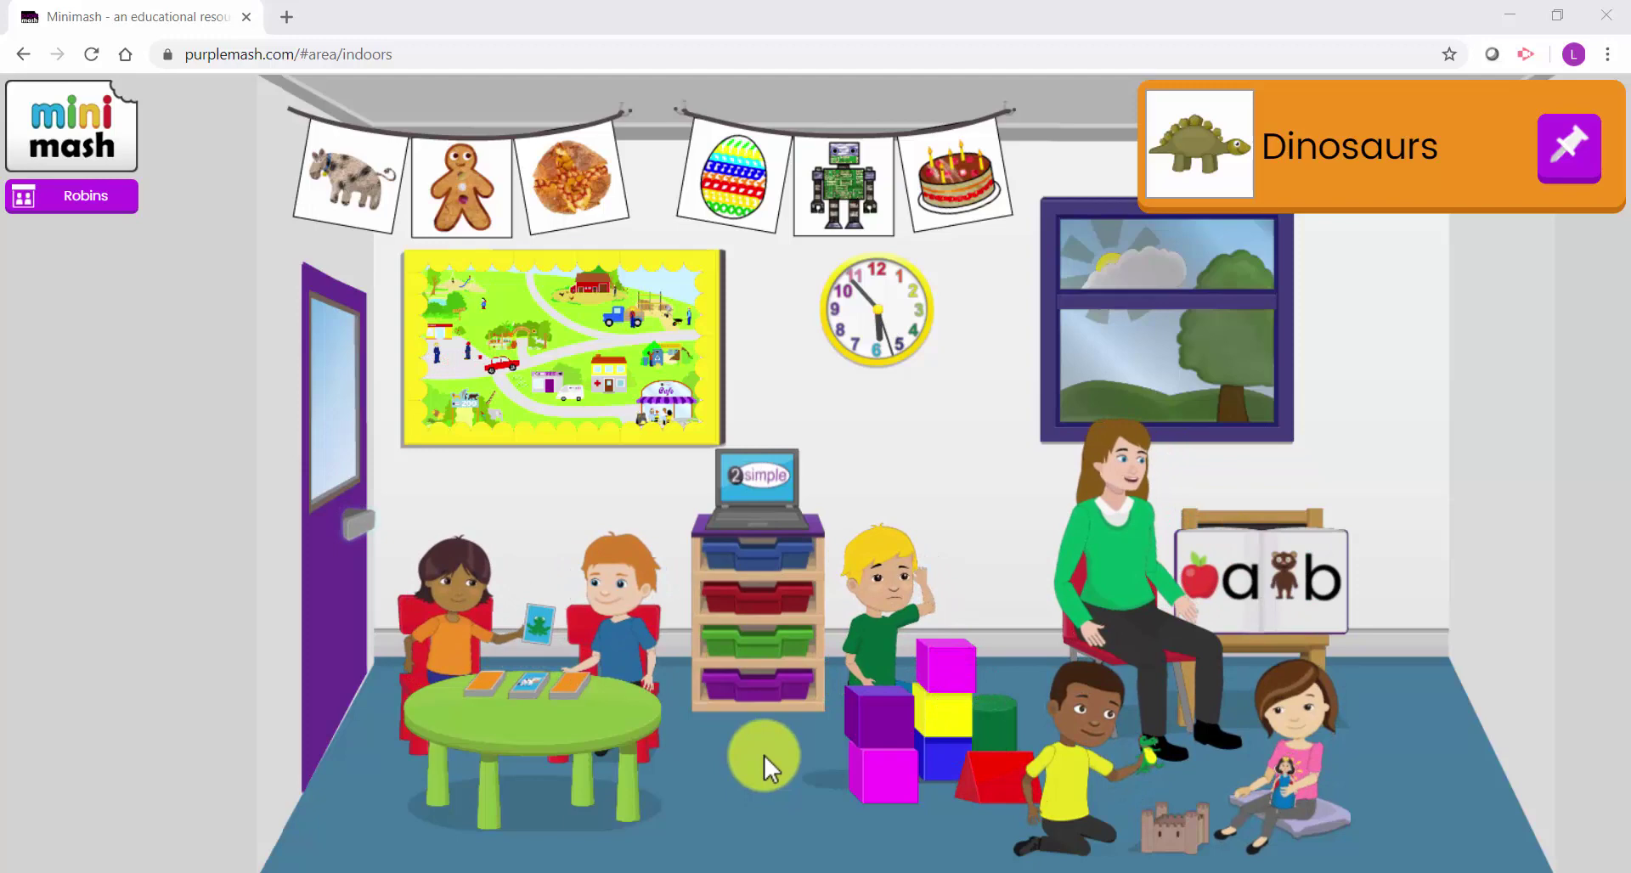
pyautogui.click(775, 667)
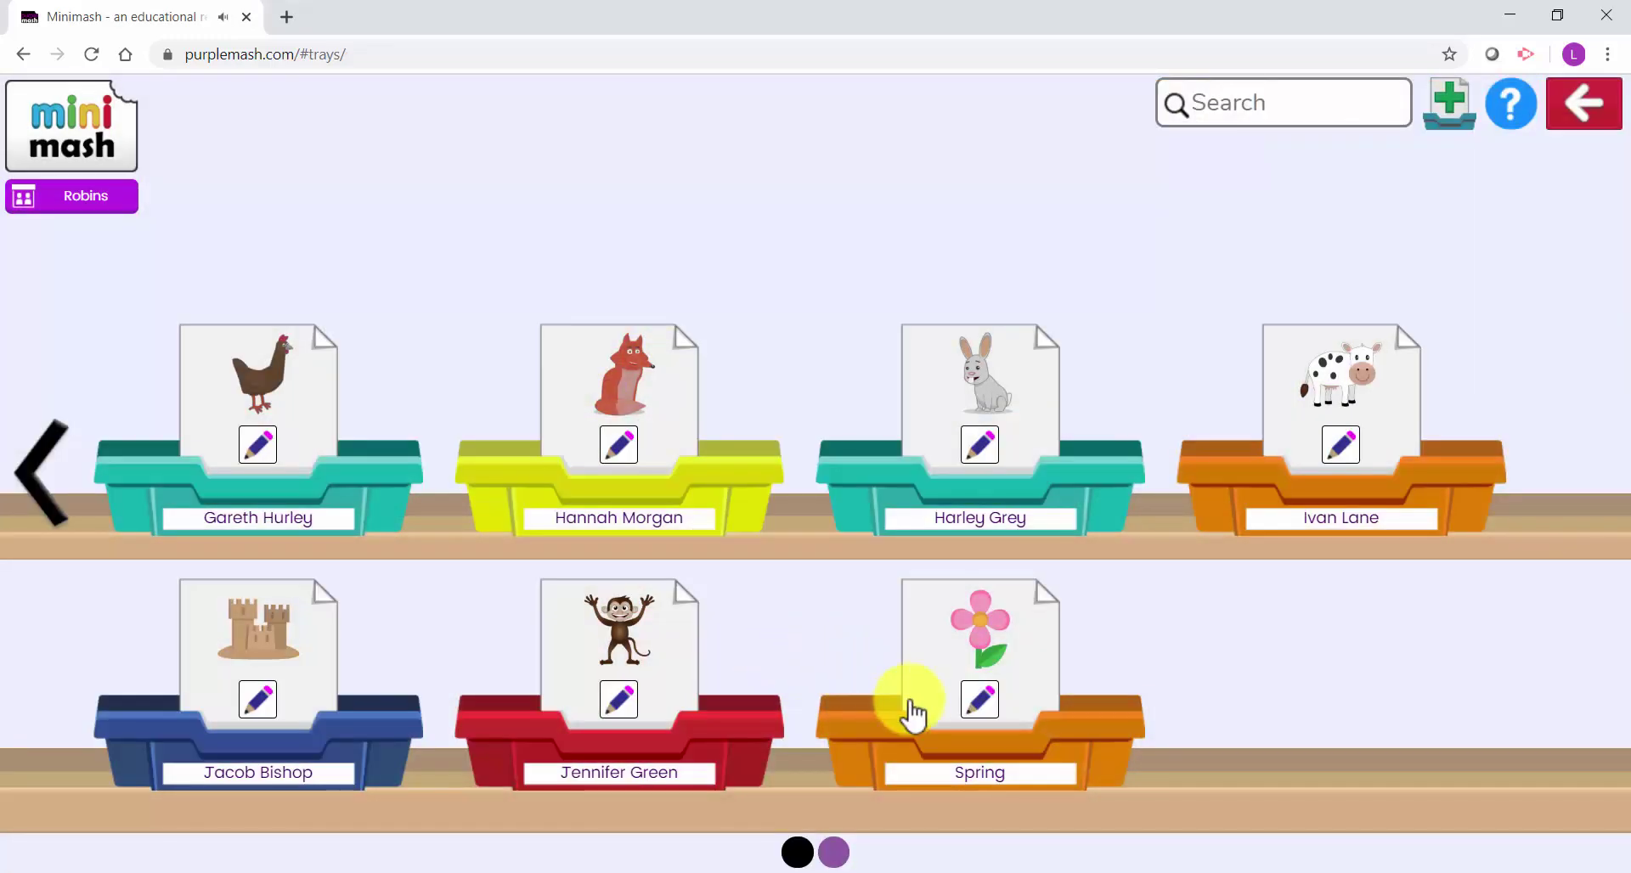
pyautogui.click(927, 731)
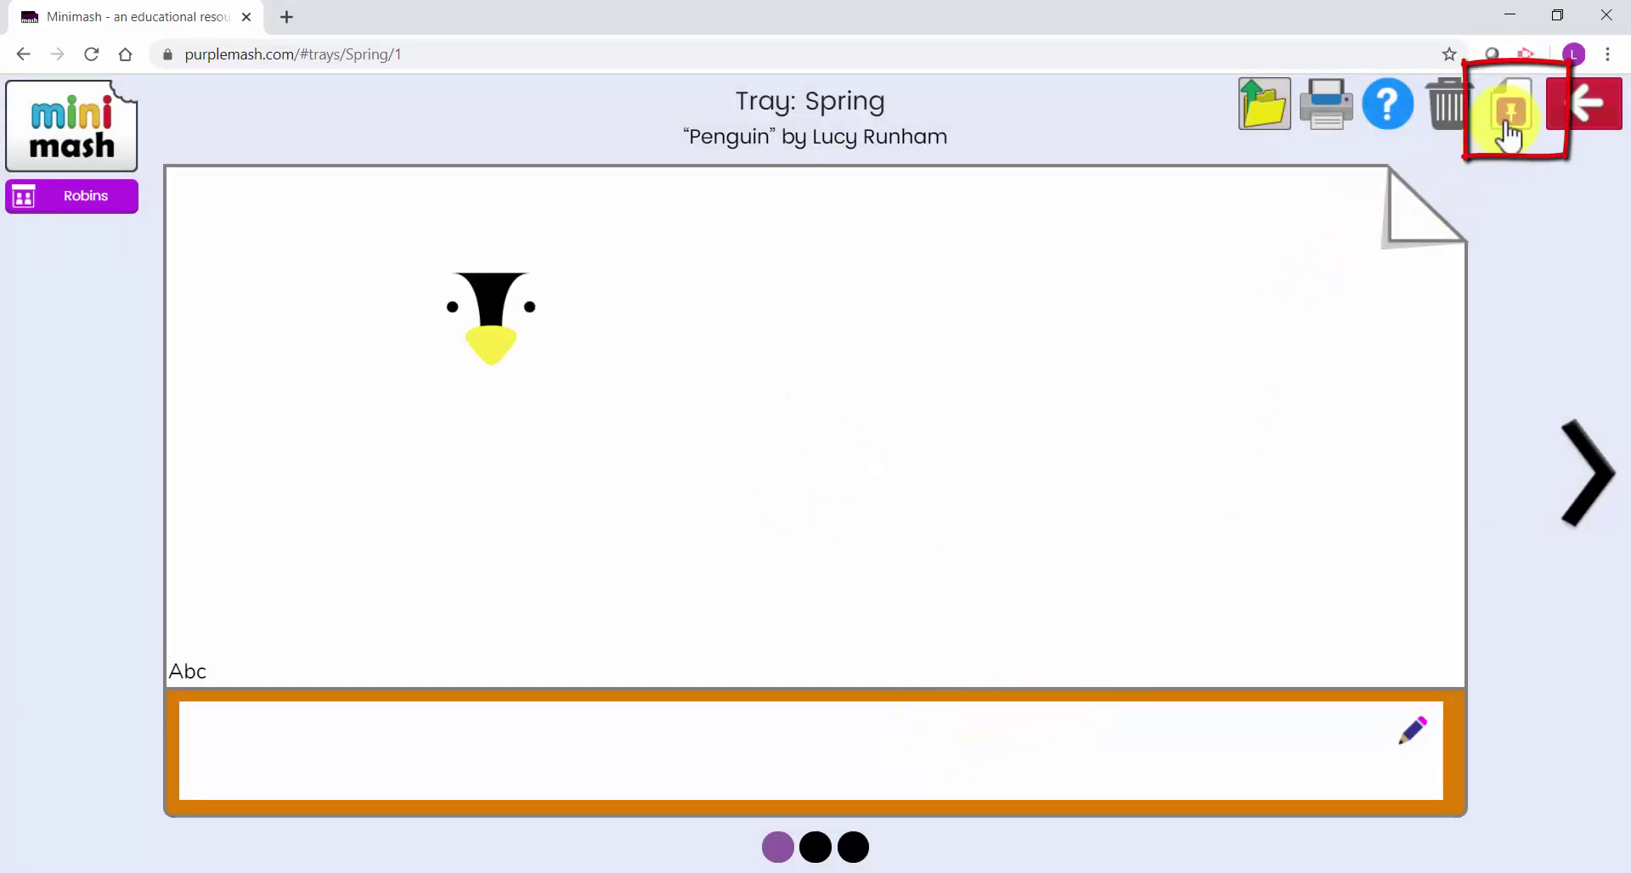
pyautogui.click(1590, 466)
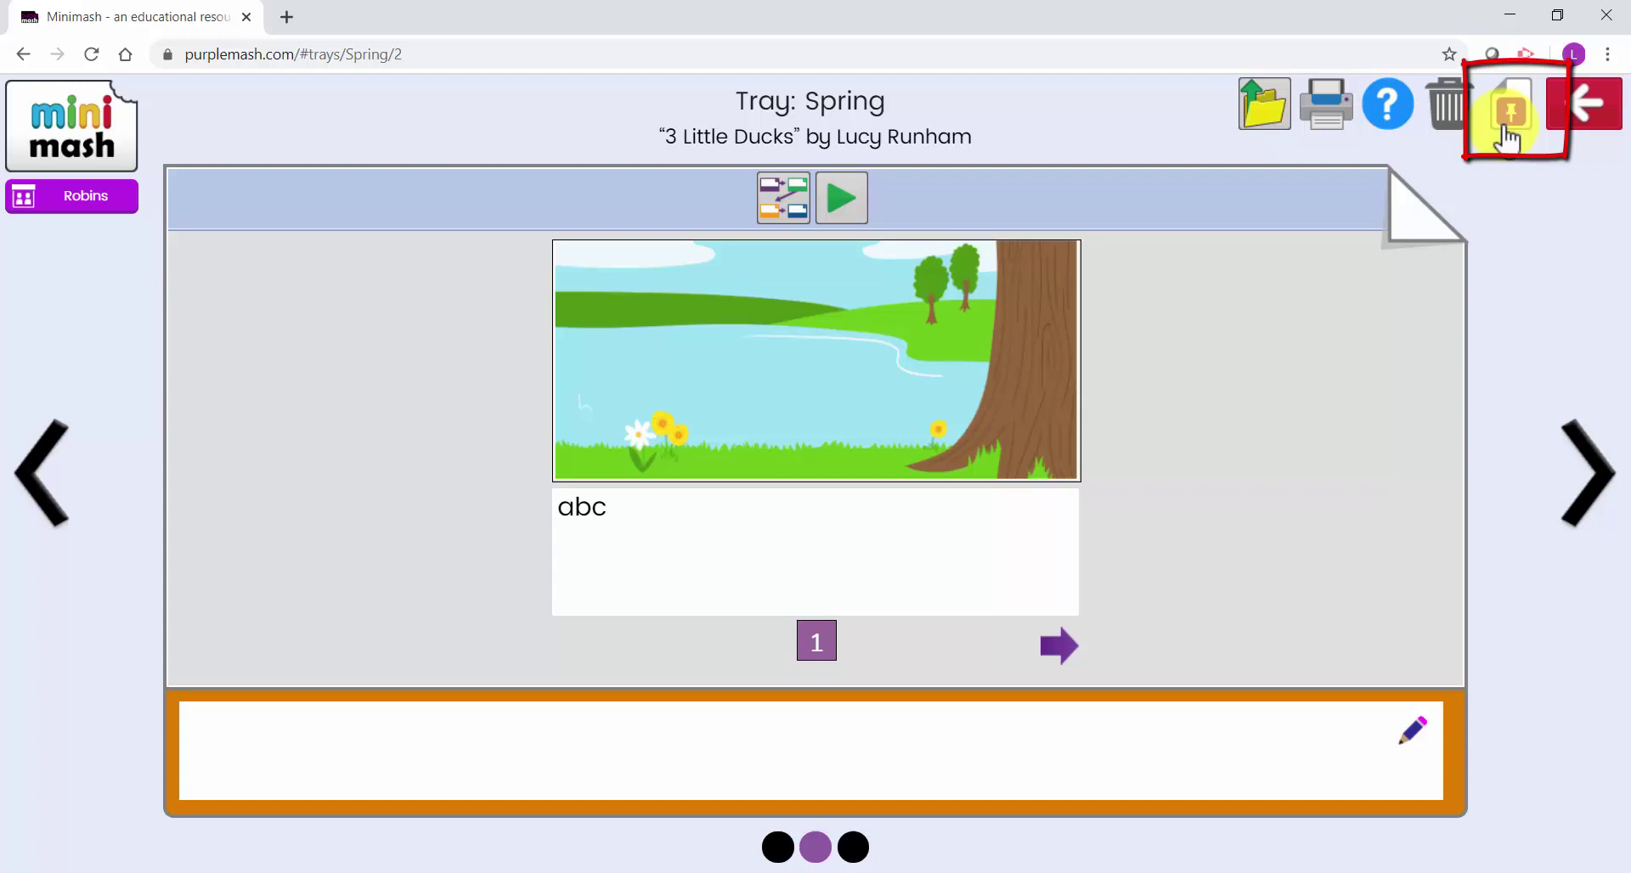
pyautogui.click(1578, 441)
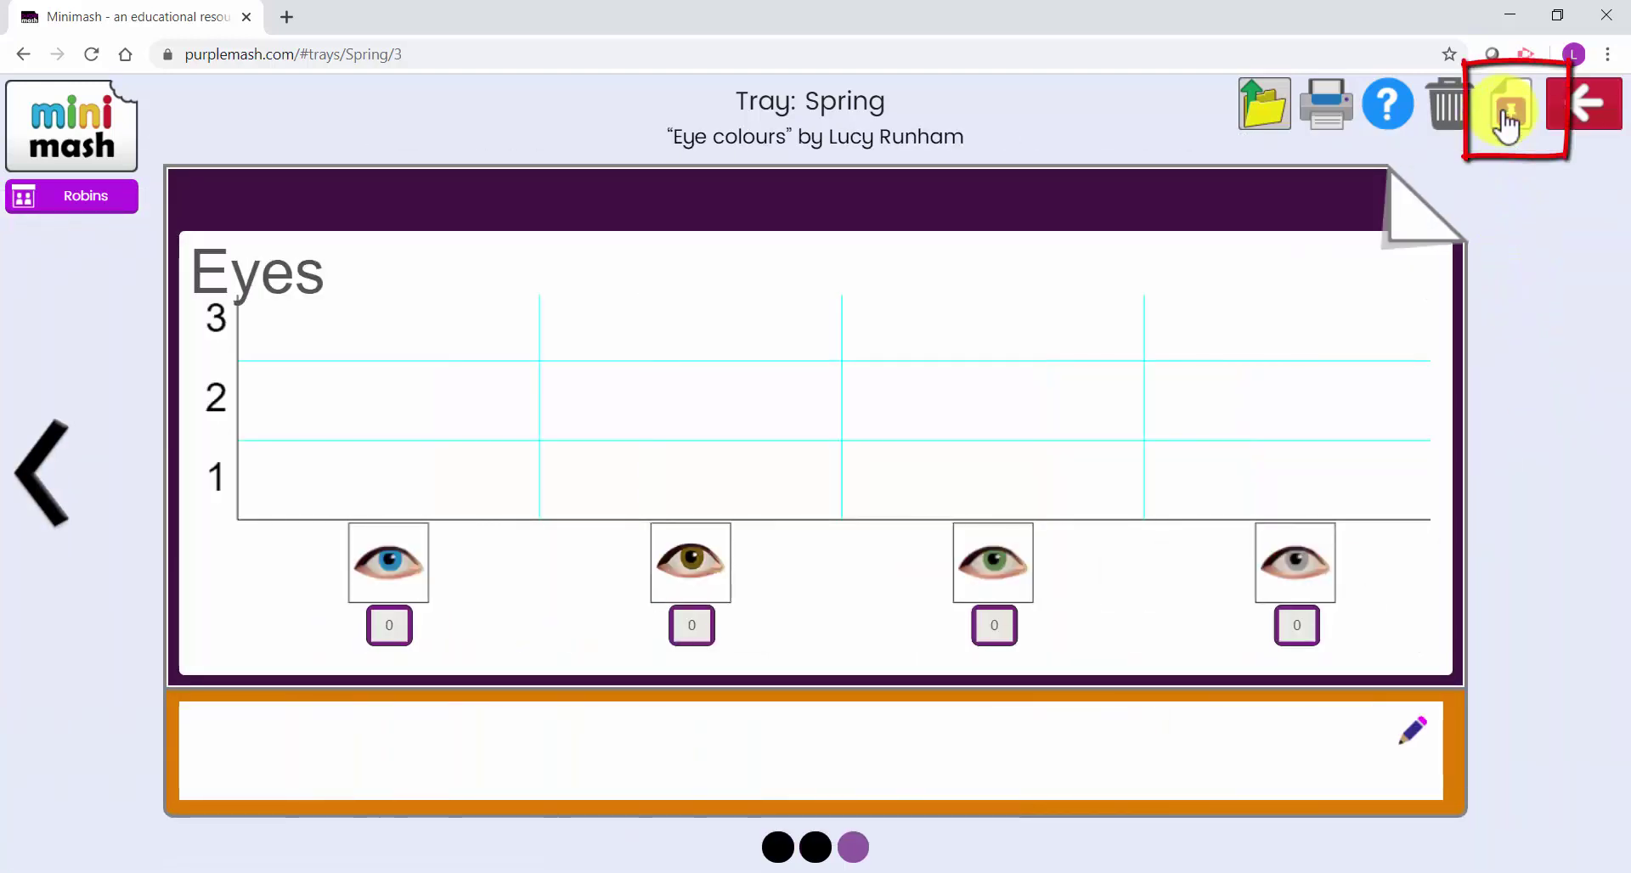
pyautogui.click(1579, 107)
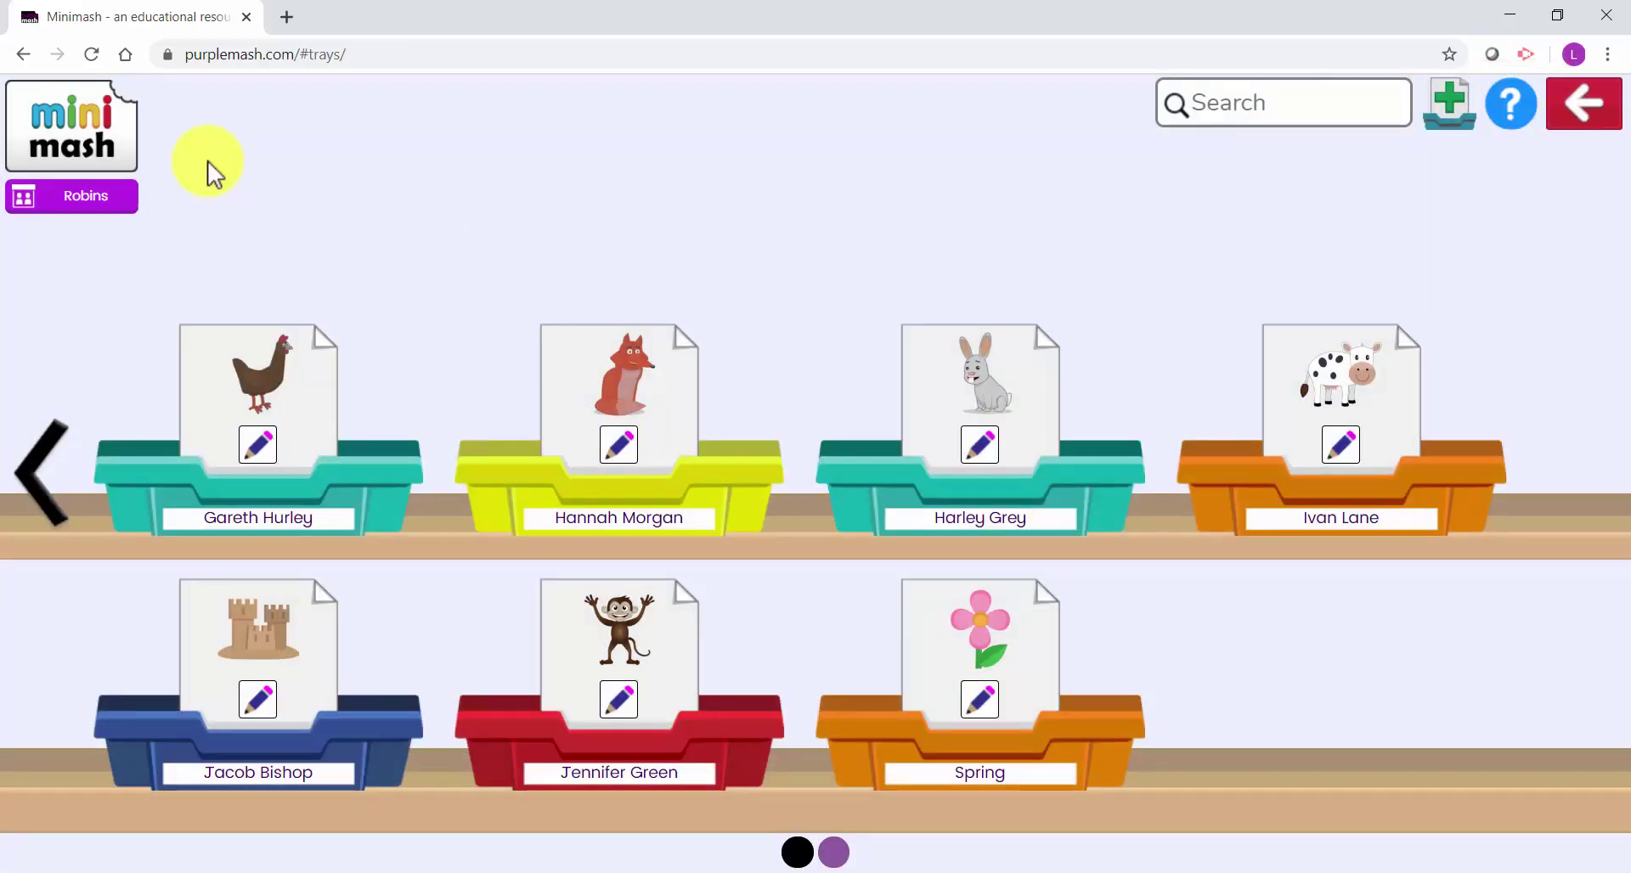
# In the pin editor, filter to trays, pin the Spring tray and star it
pyautogui.click(123, 160)
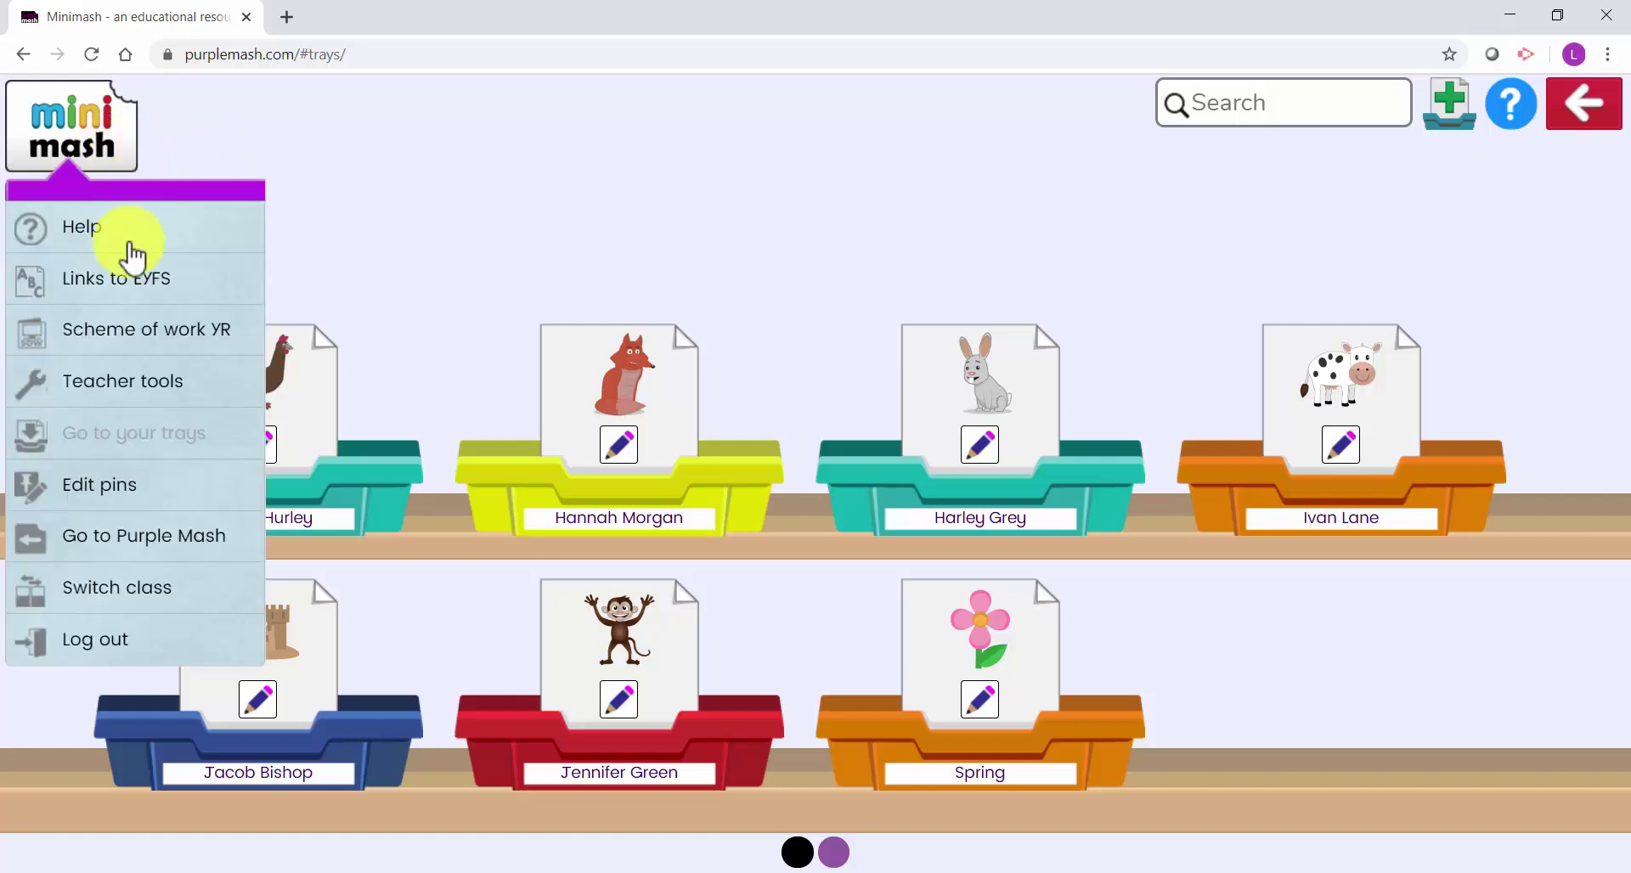
pyautogui.click(165, 486)
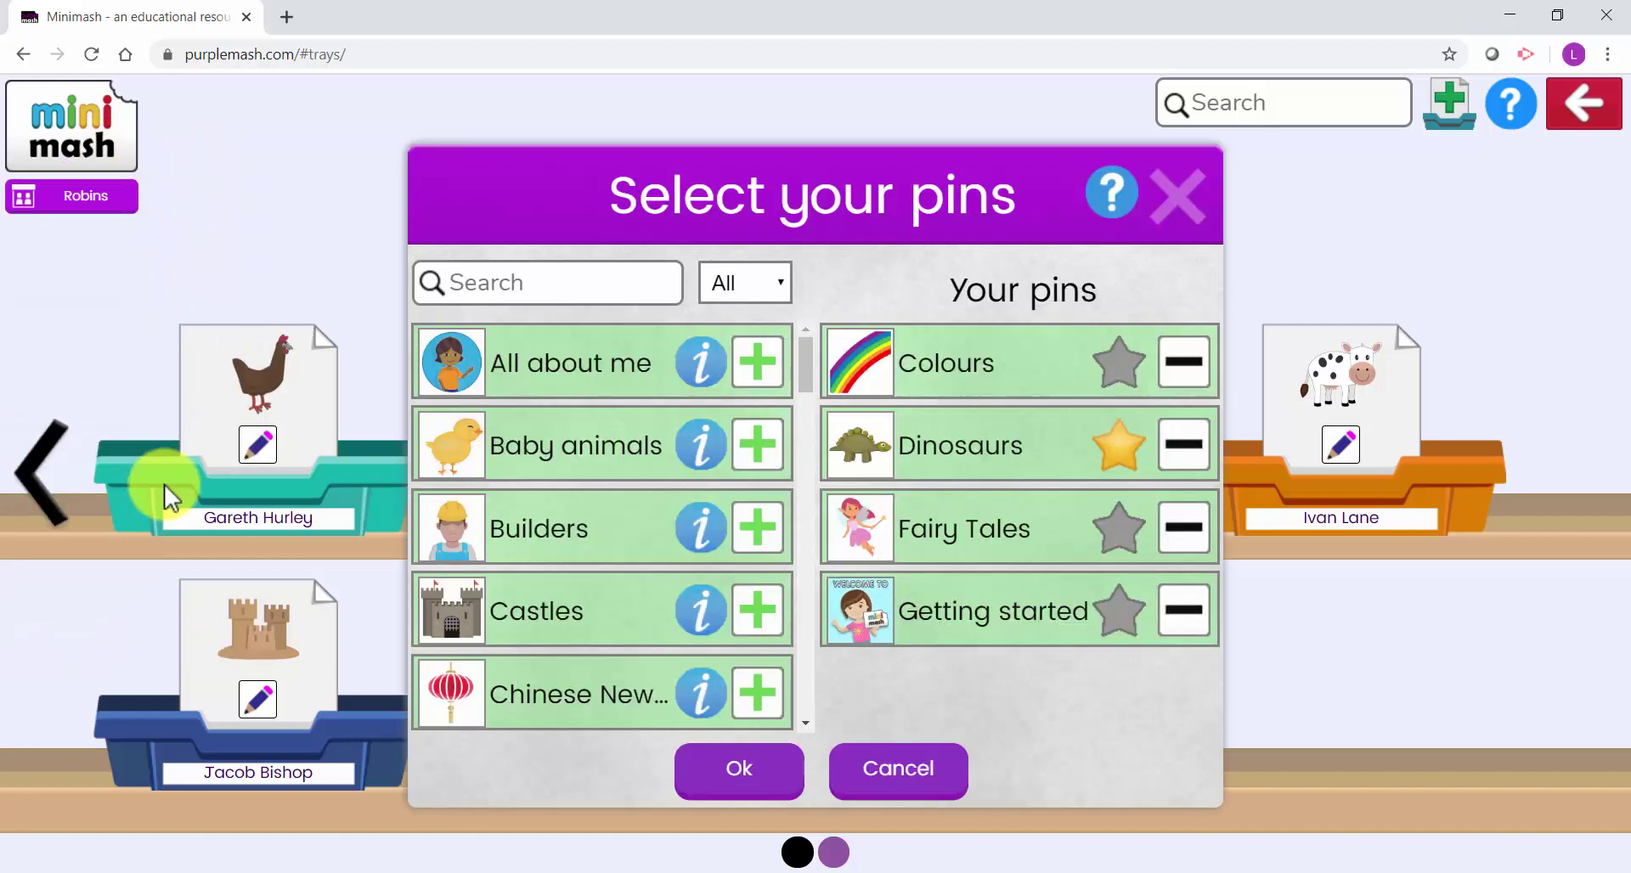
pyautogui.click(775, 288)
pyautogui.click(769, 344)
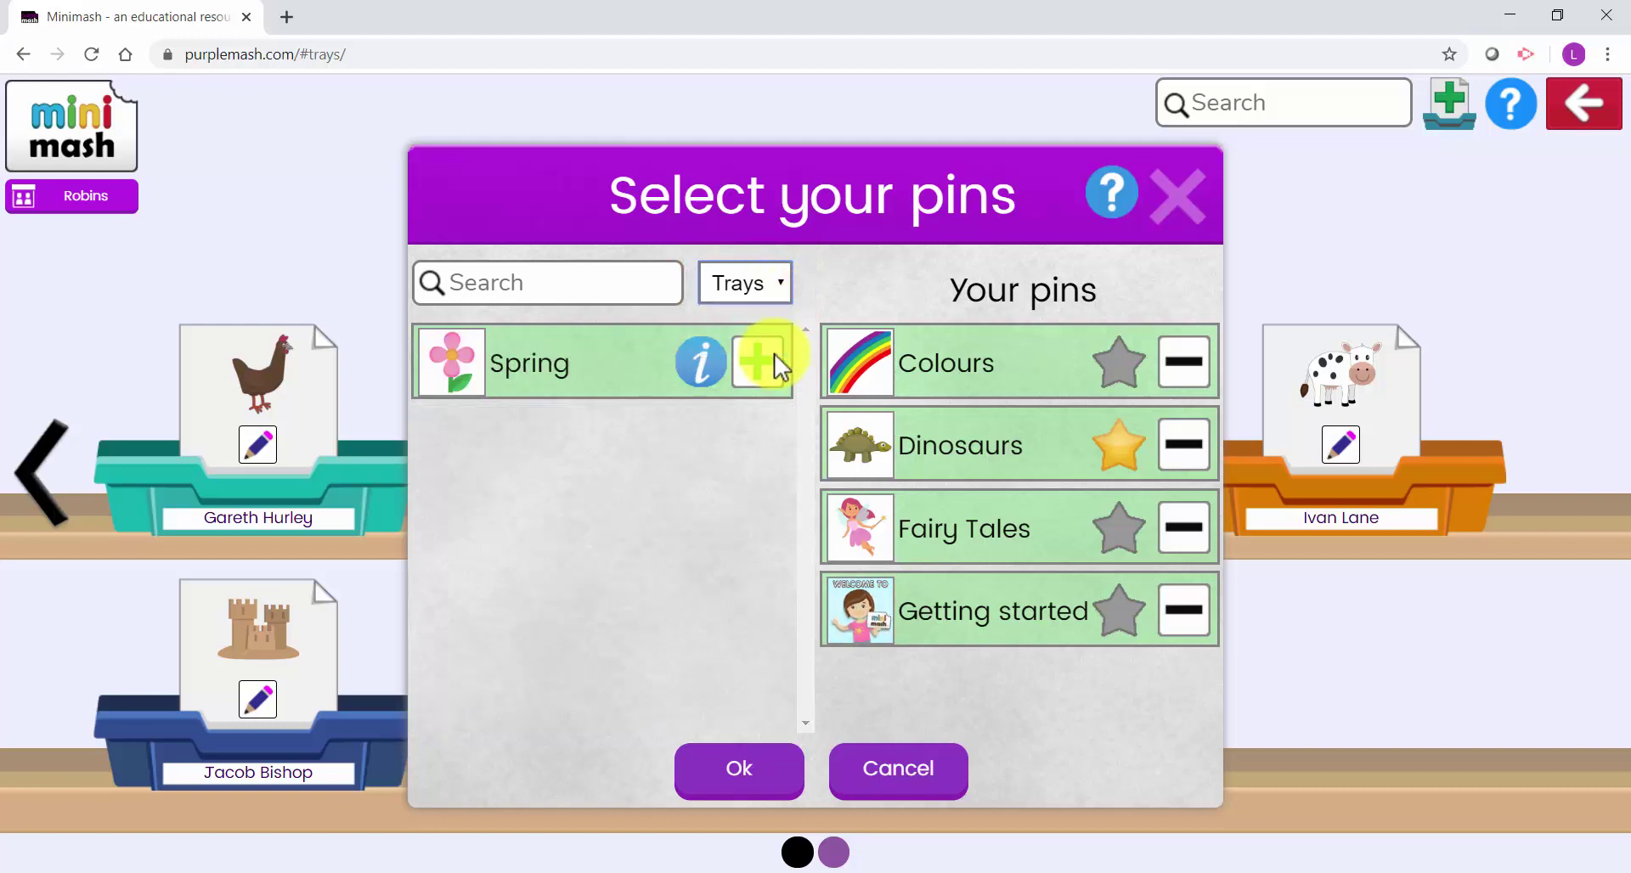
pyautogui.click(752, 364)
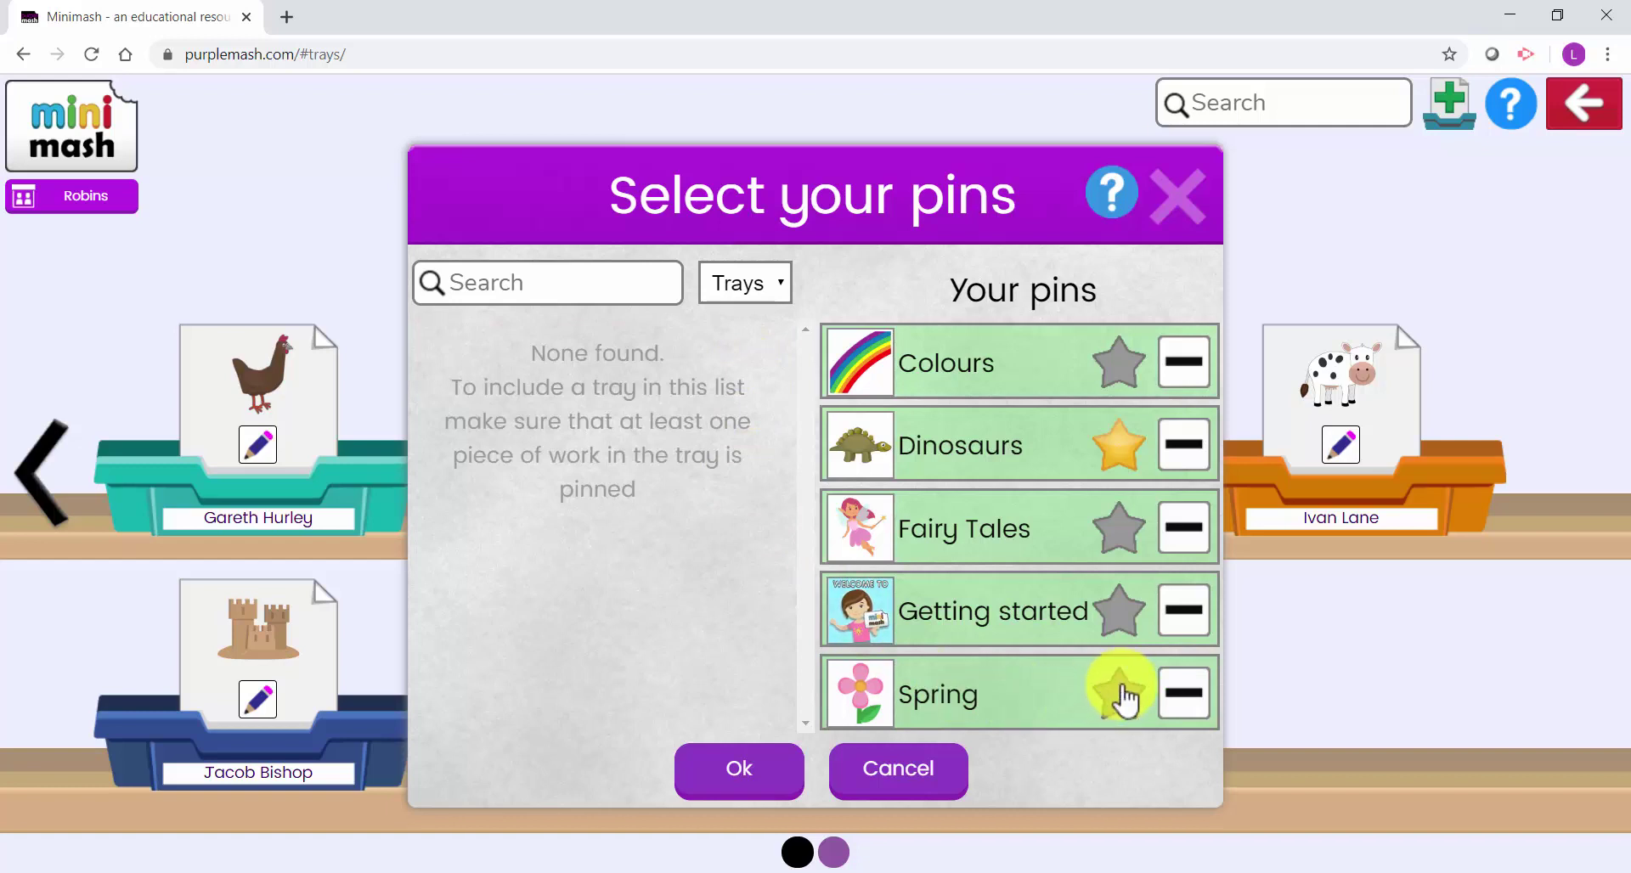
pyautogui.click(1120, 695)
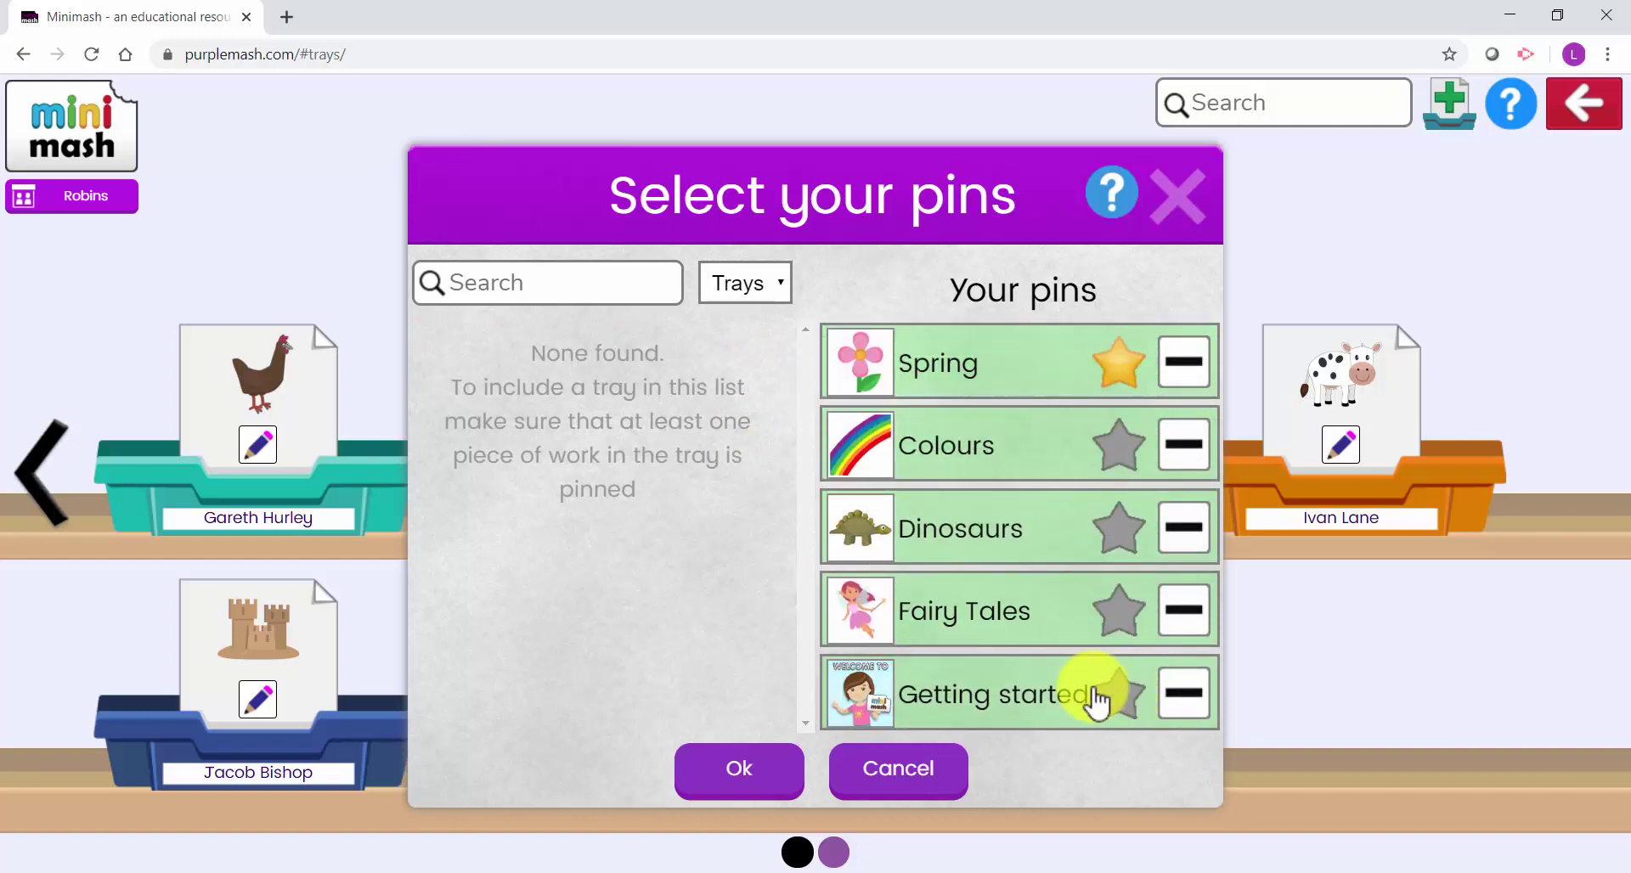
pyautogui.click(744, 765)
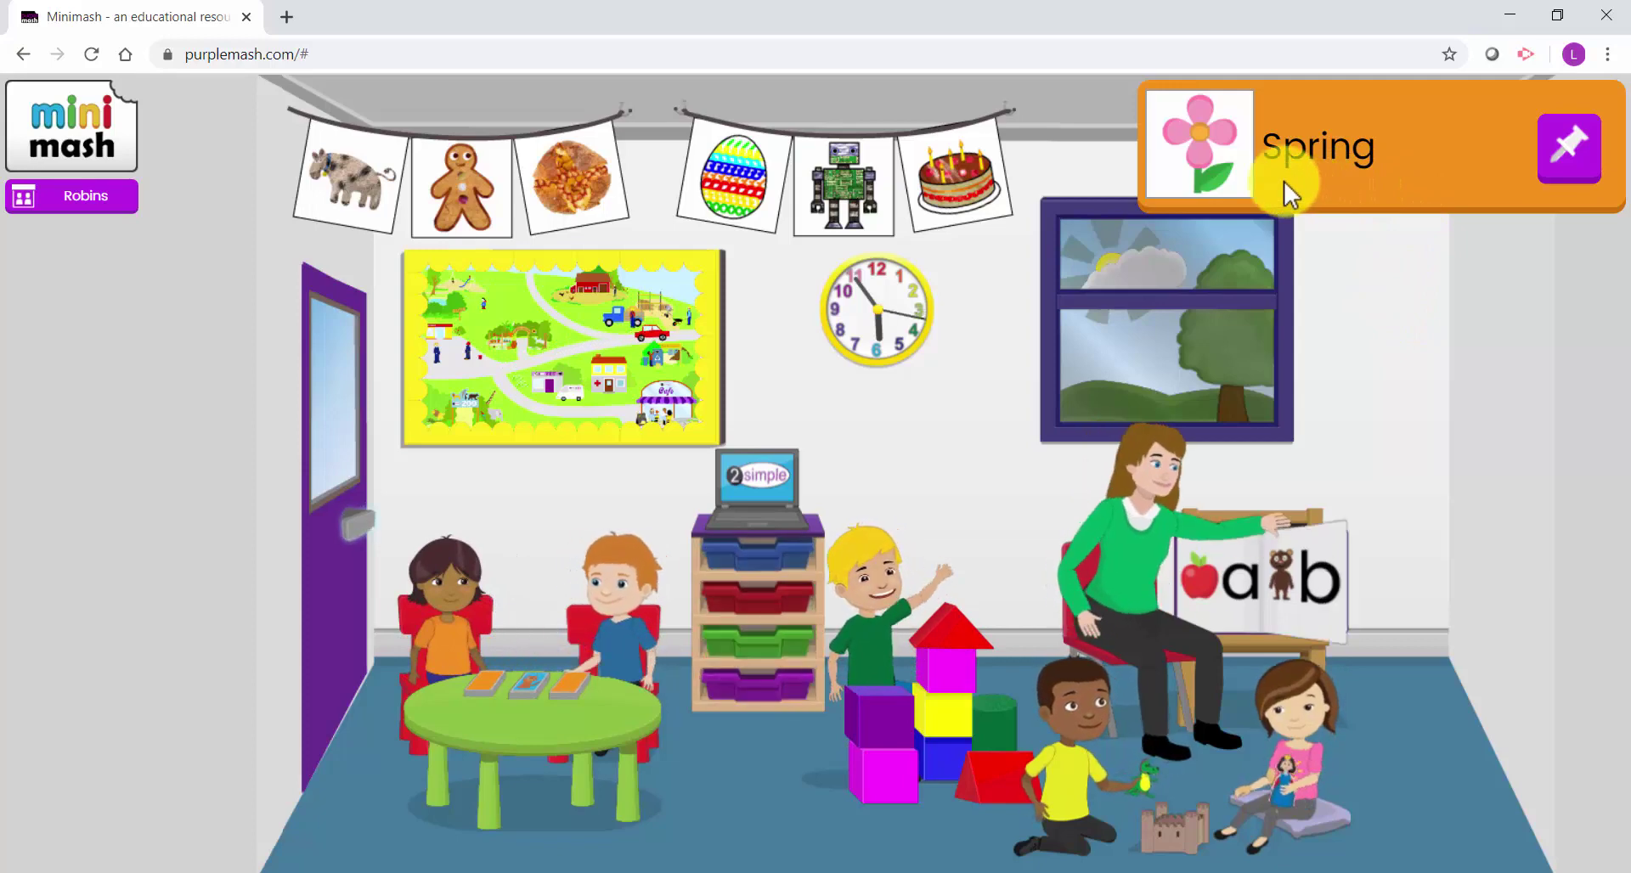
# Open Penguin from the Spring tray and paint it with the black fur texture
pyautogui.click(1229, 162)
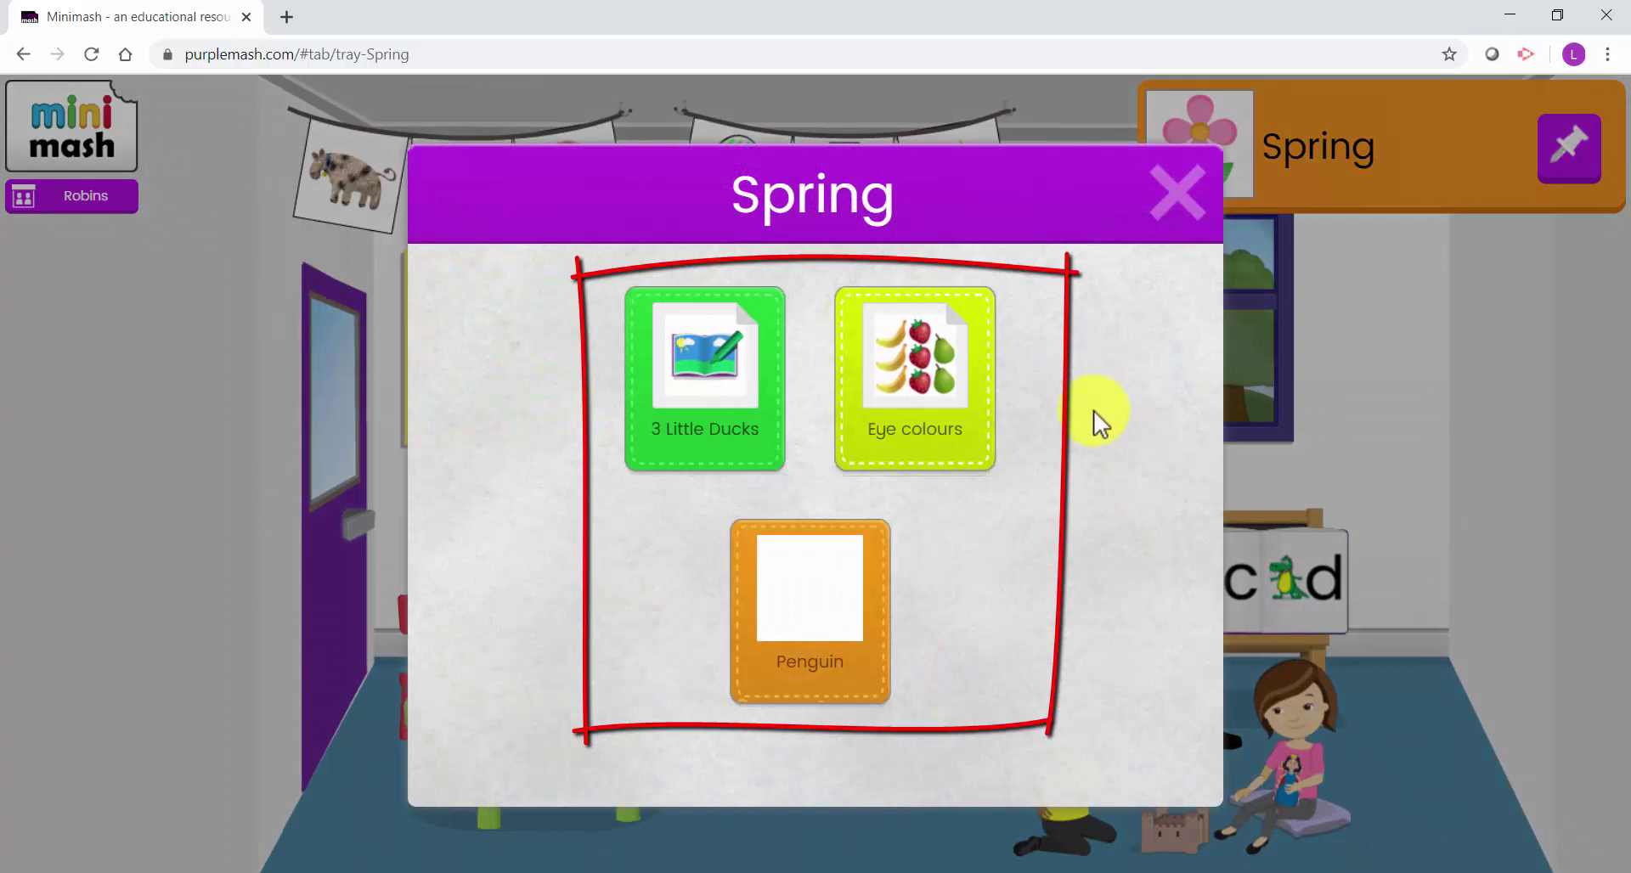
pyautogui.click(859, 588)
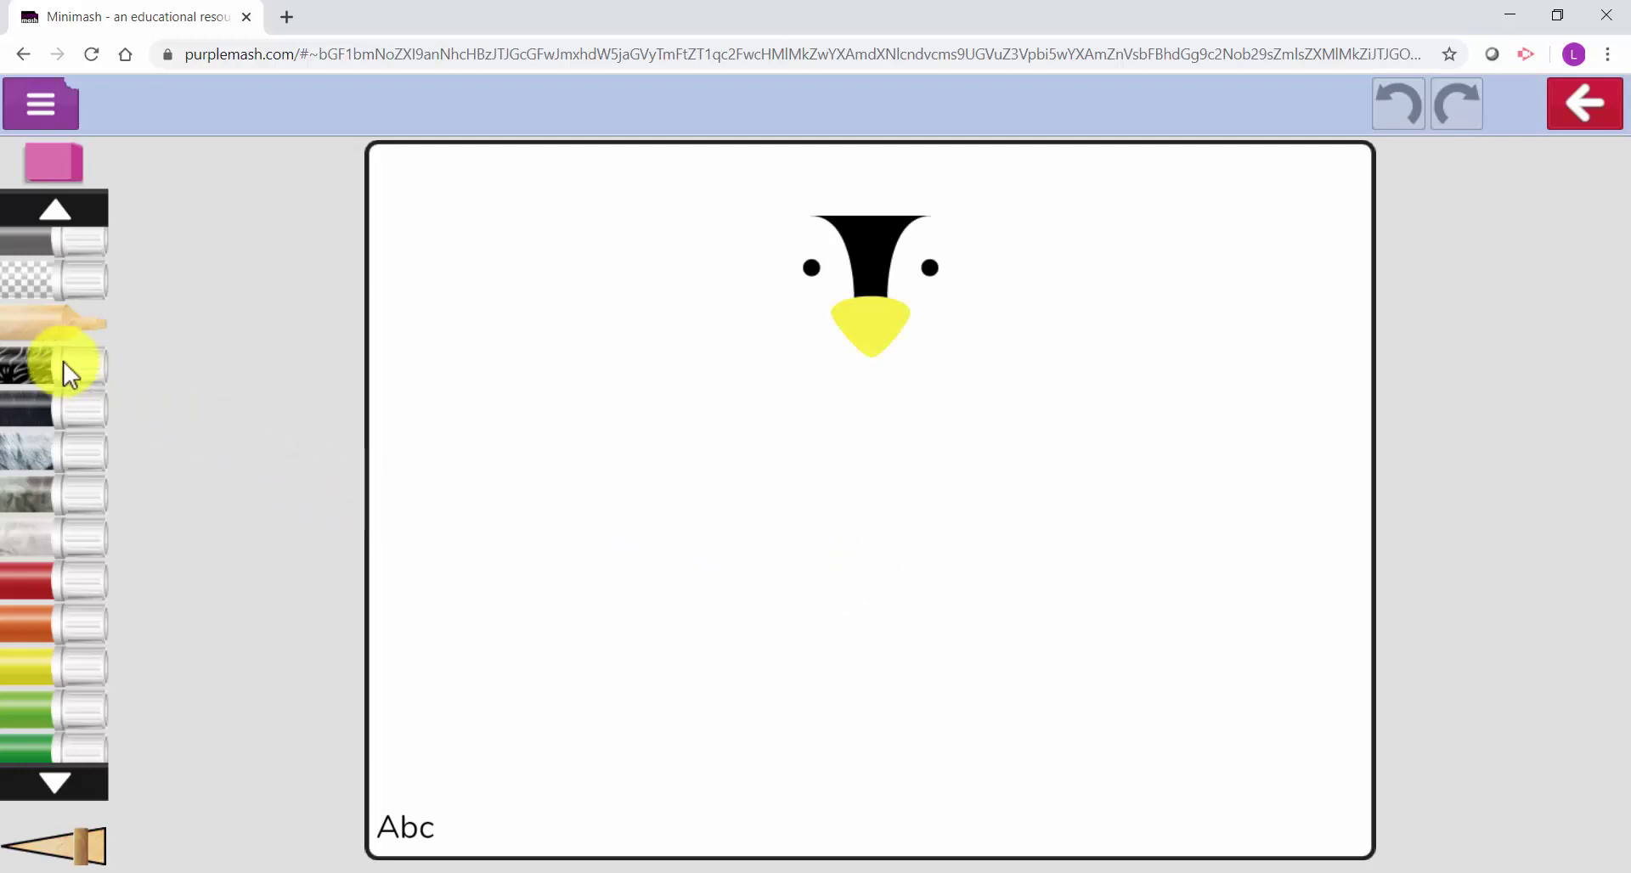
pyautogui.click(55, 357)
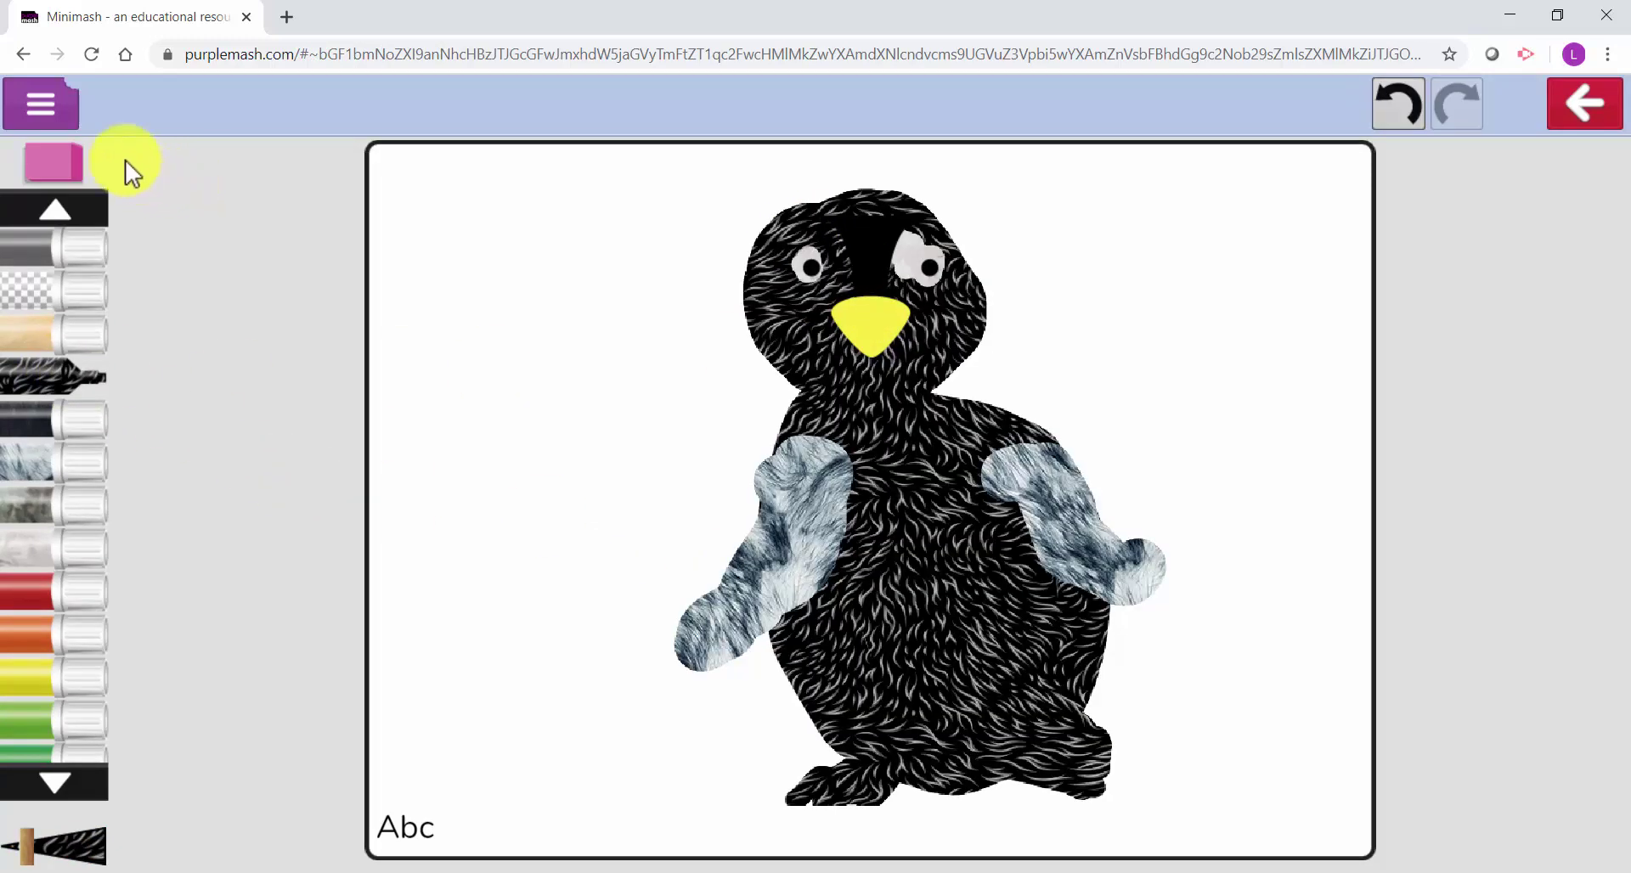
# Save the penguin picture into a pupil's tray as 'penguin 2020-03-23'
pyautogui.click(53, 105)
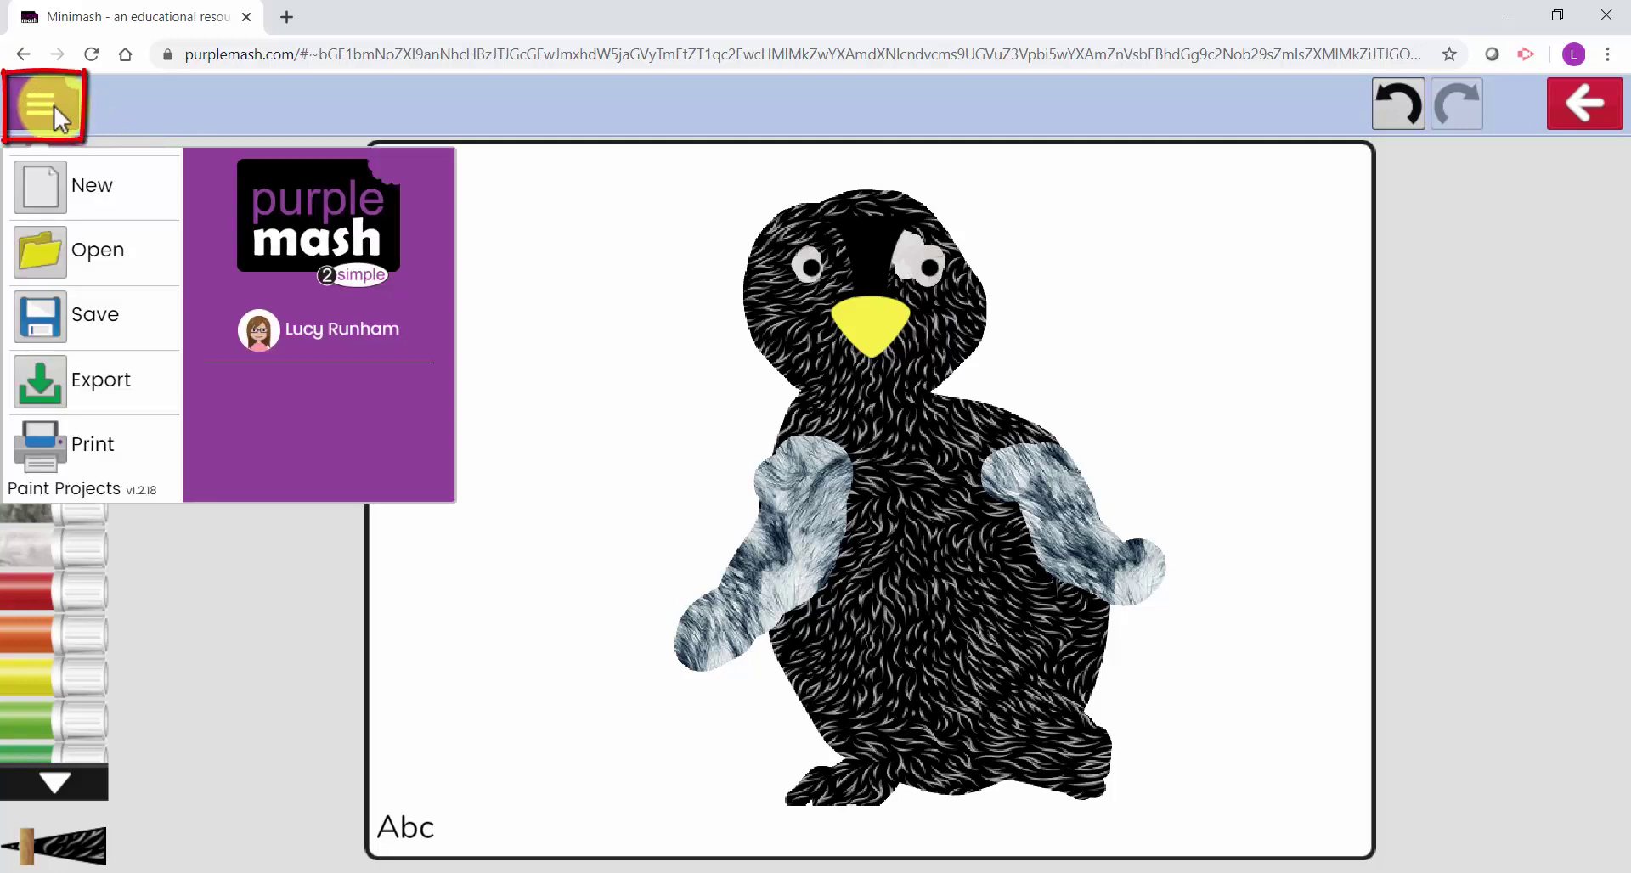
pyautogui.click(106, 316)
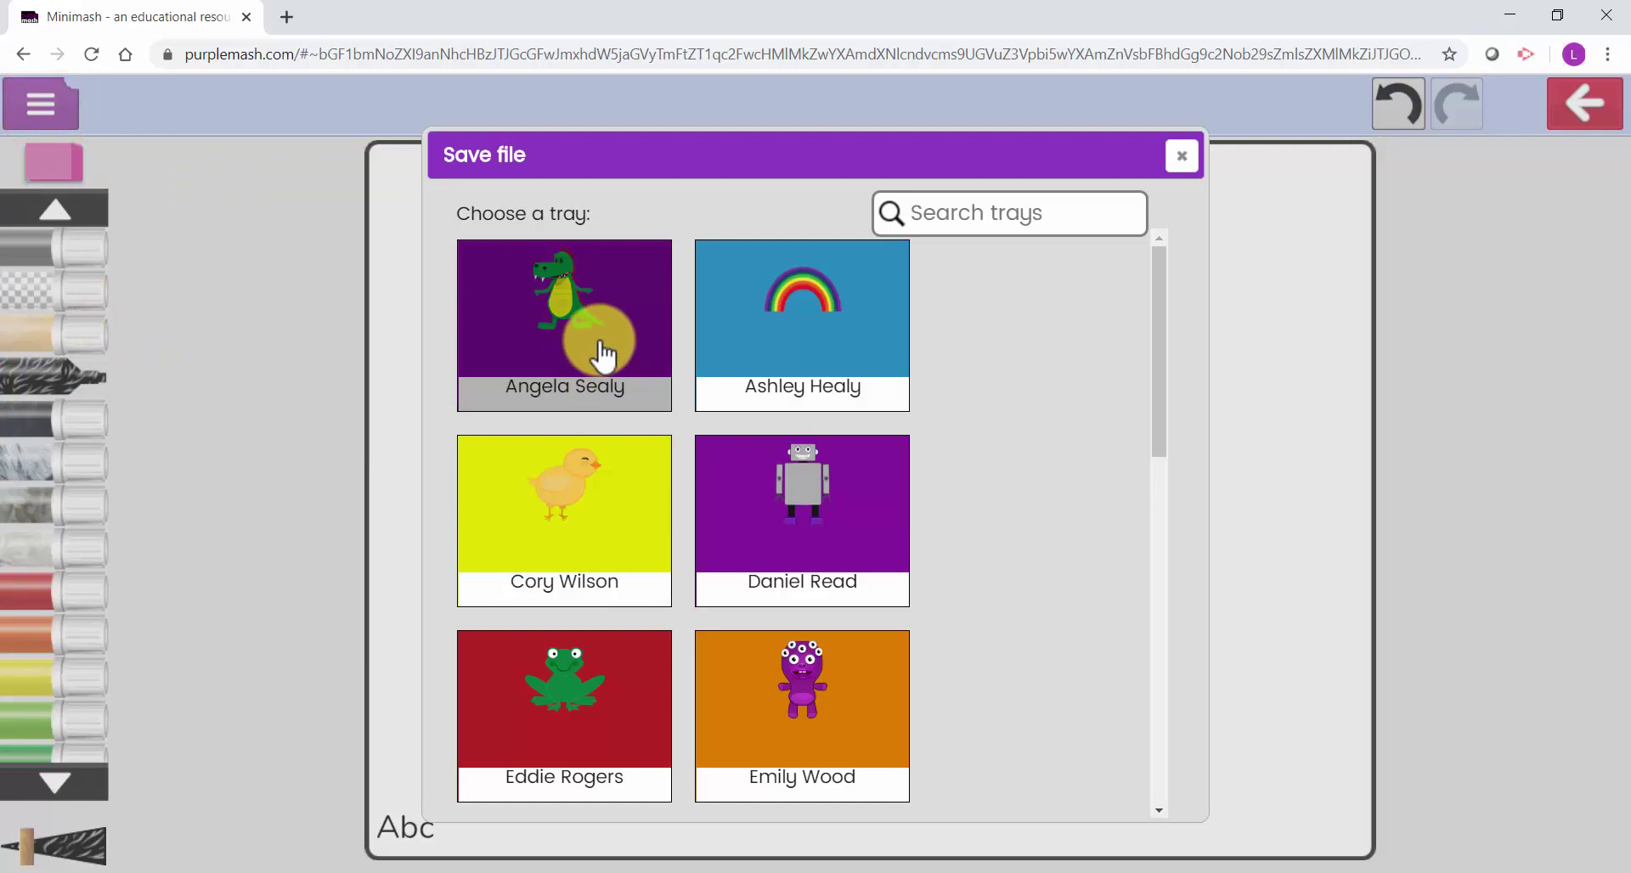
pyautogui.click(603, 355)
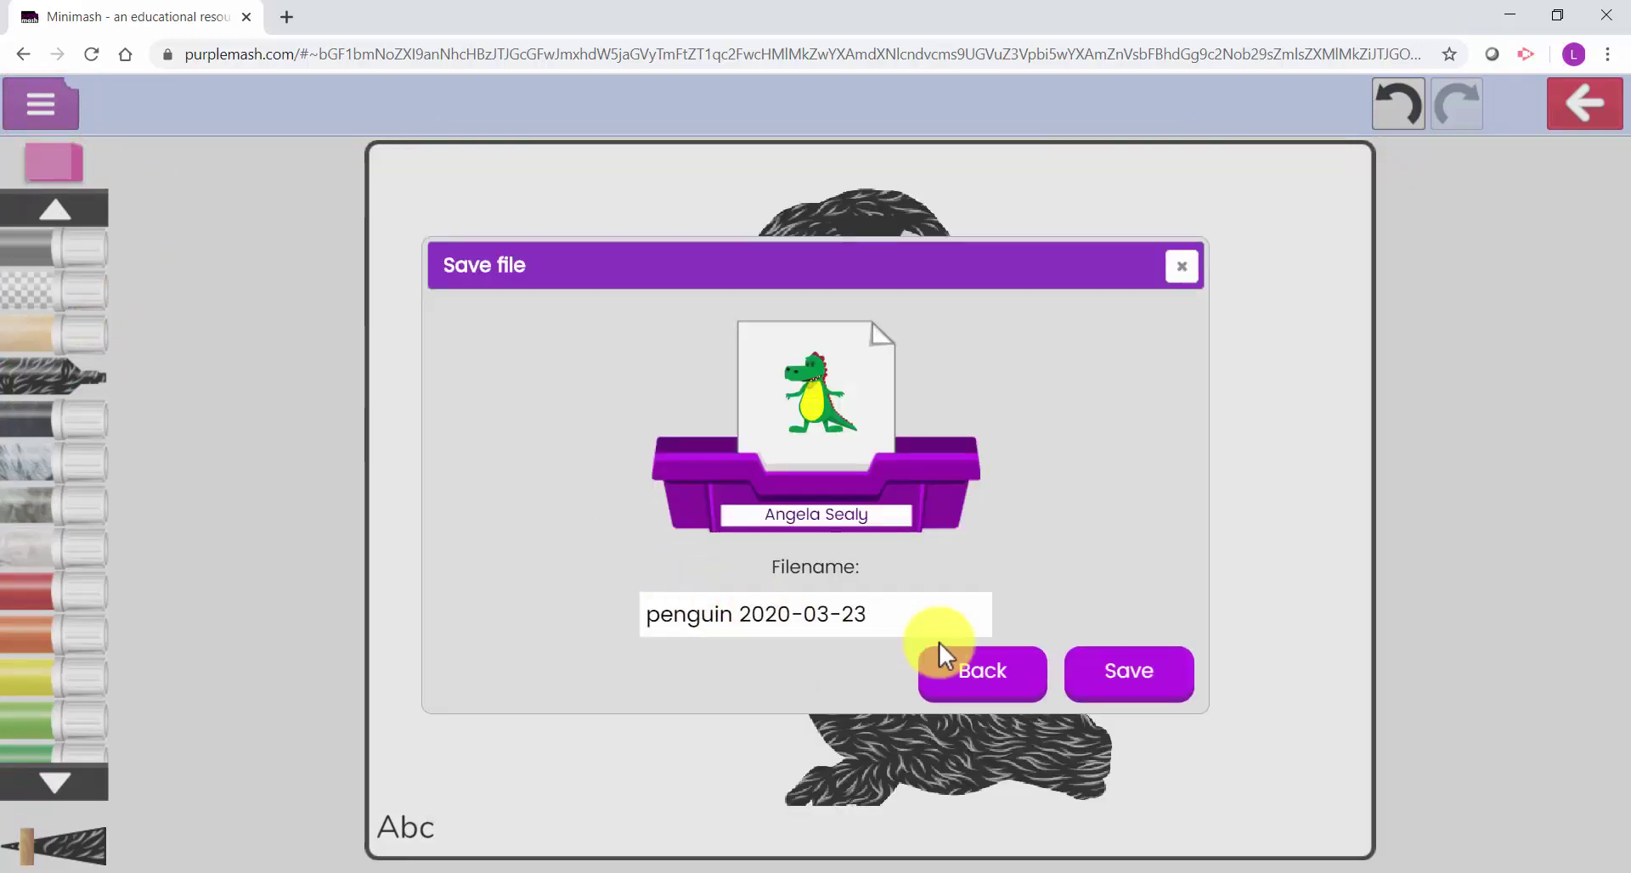
pyautogui.click(1139, 698)
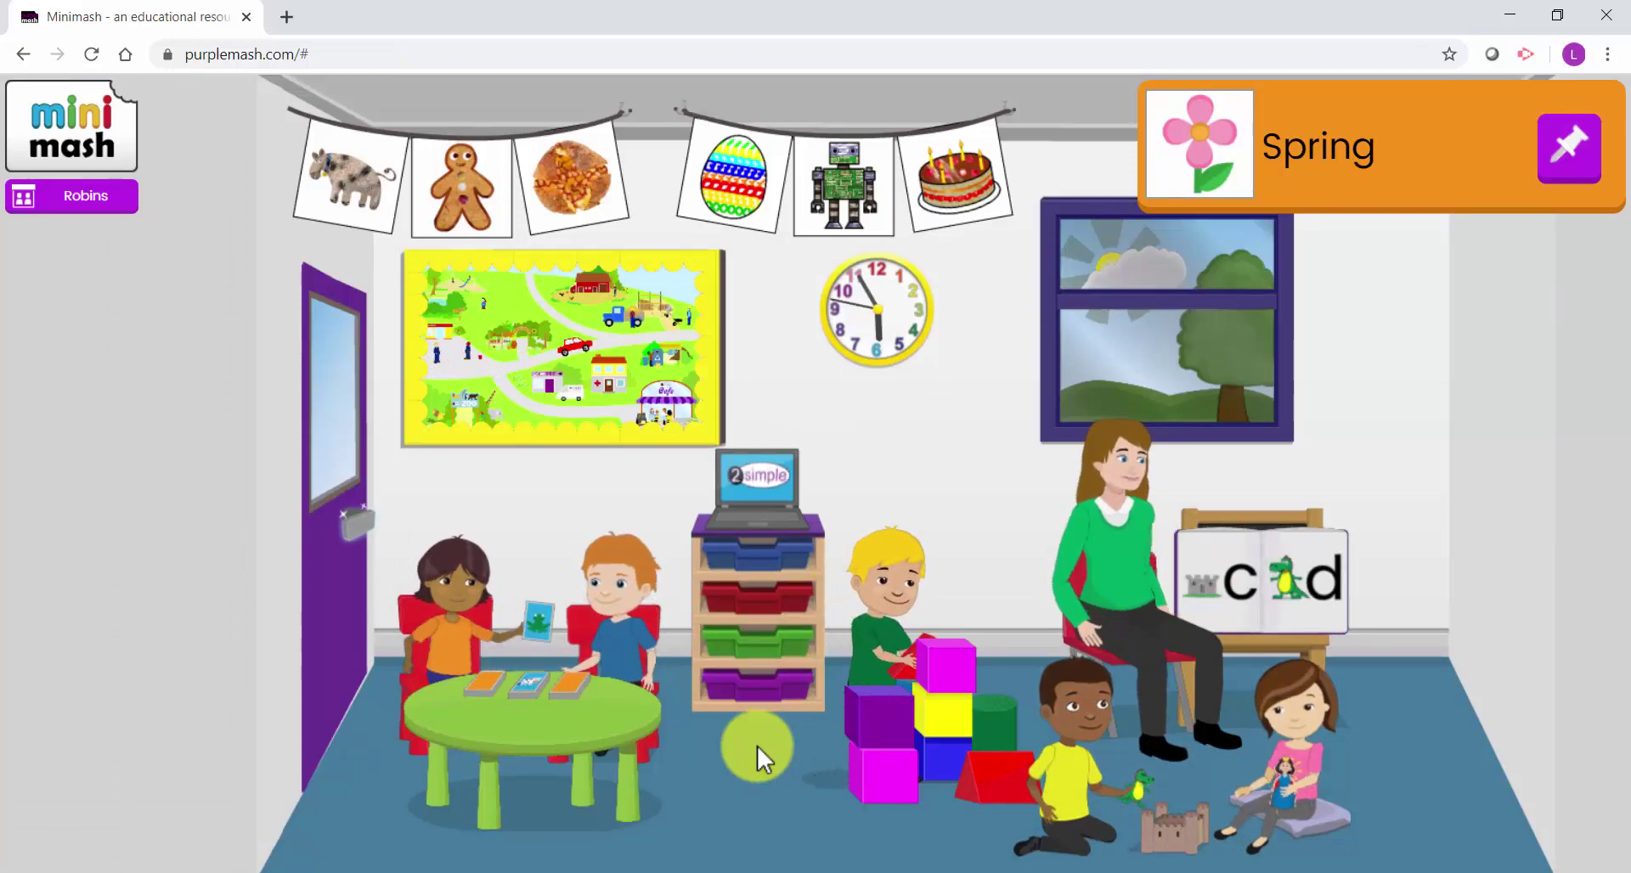
# Paint two yellow ducks on the lake on page 2 of 3 Little Ducks and save
pyautogui.click(757, 746)
pyautogui.click(195, 479)
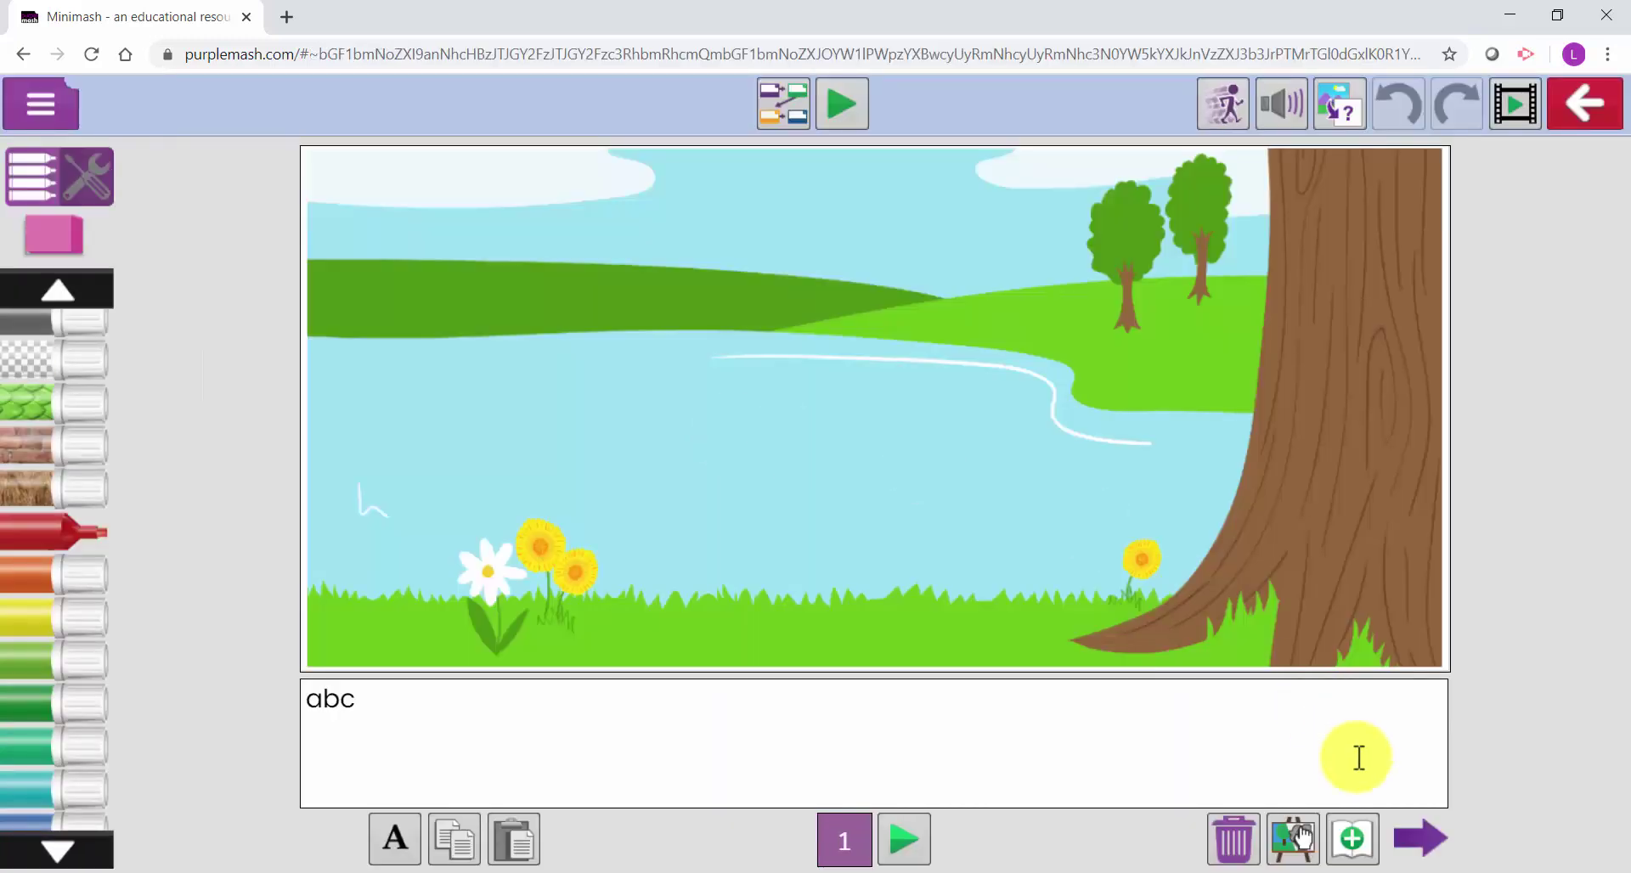
pyautogui.click(1421, 839)
pyautogui.moveTo(905, 466)
pyautogui.mouseDown()
pyautogui.moveTo(896, 508)
pyautogui.moveTo(867, 488)
pyautogui.mouseUp()
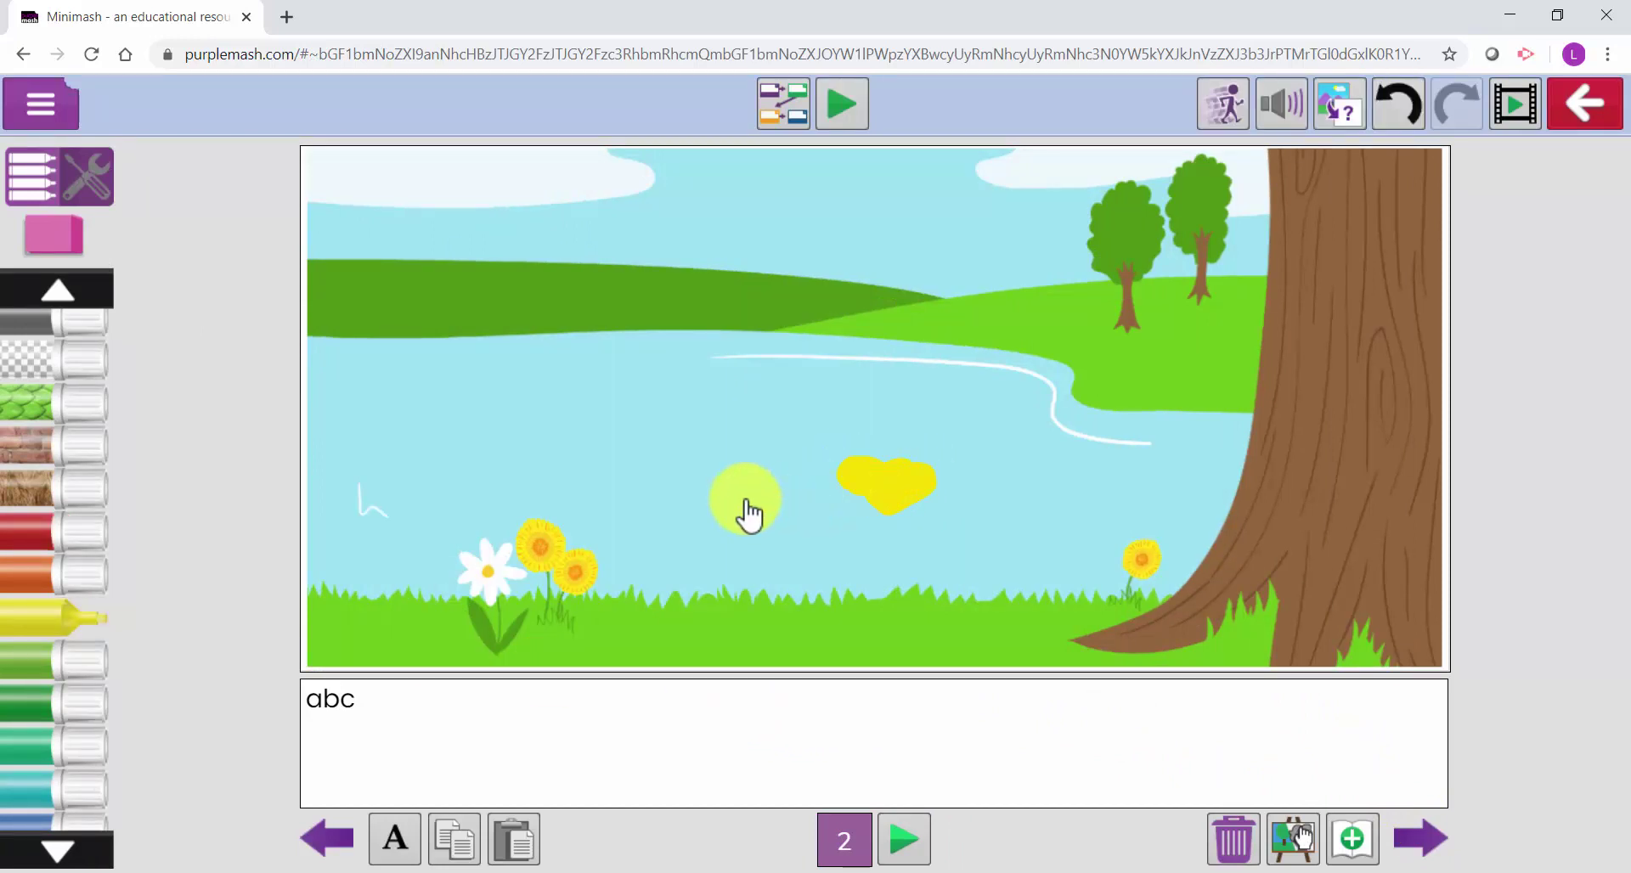
pyautogui.moveTo(736, 512); pyautogui.dragTo(780, 492)
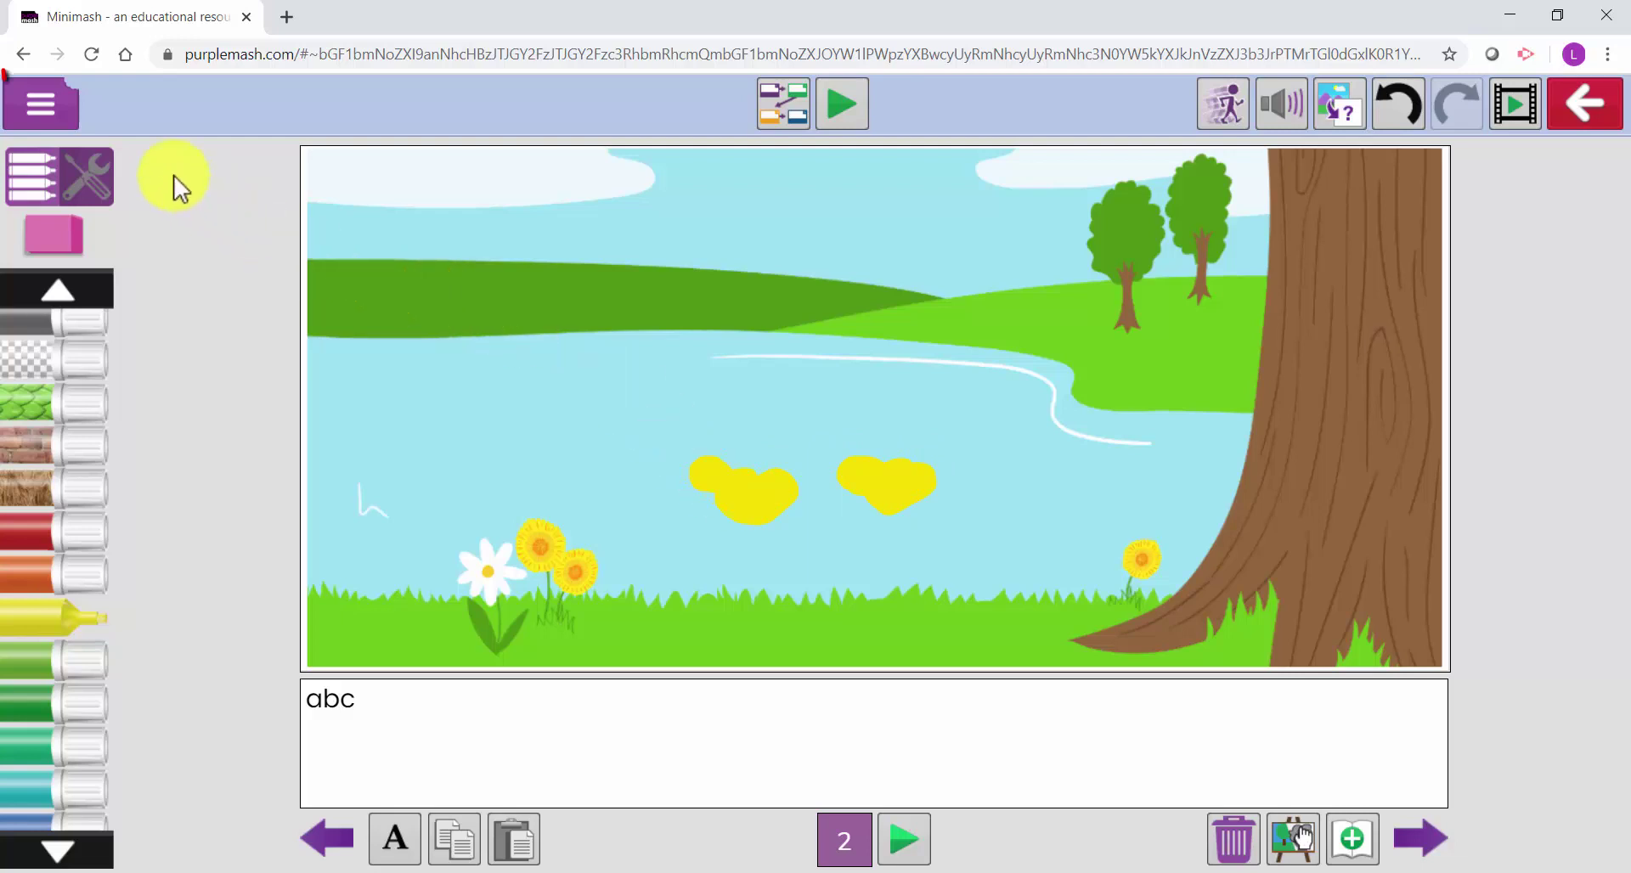
pyautogui.click(70, 125)
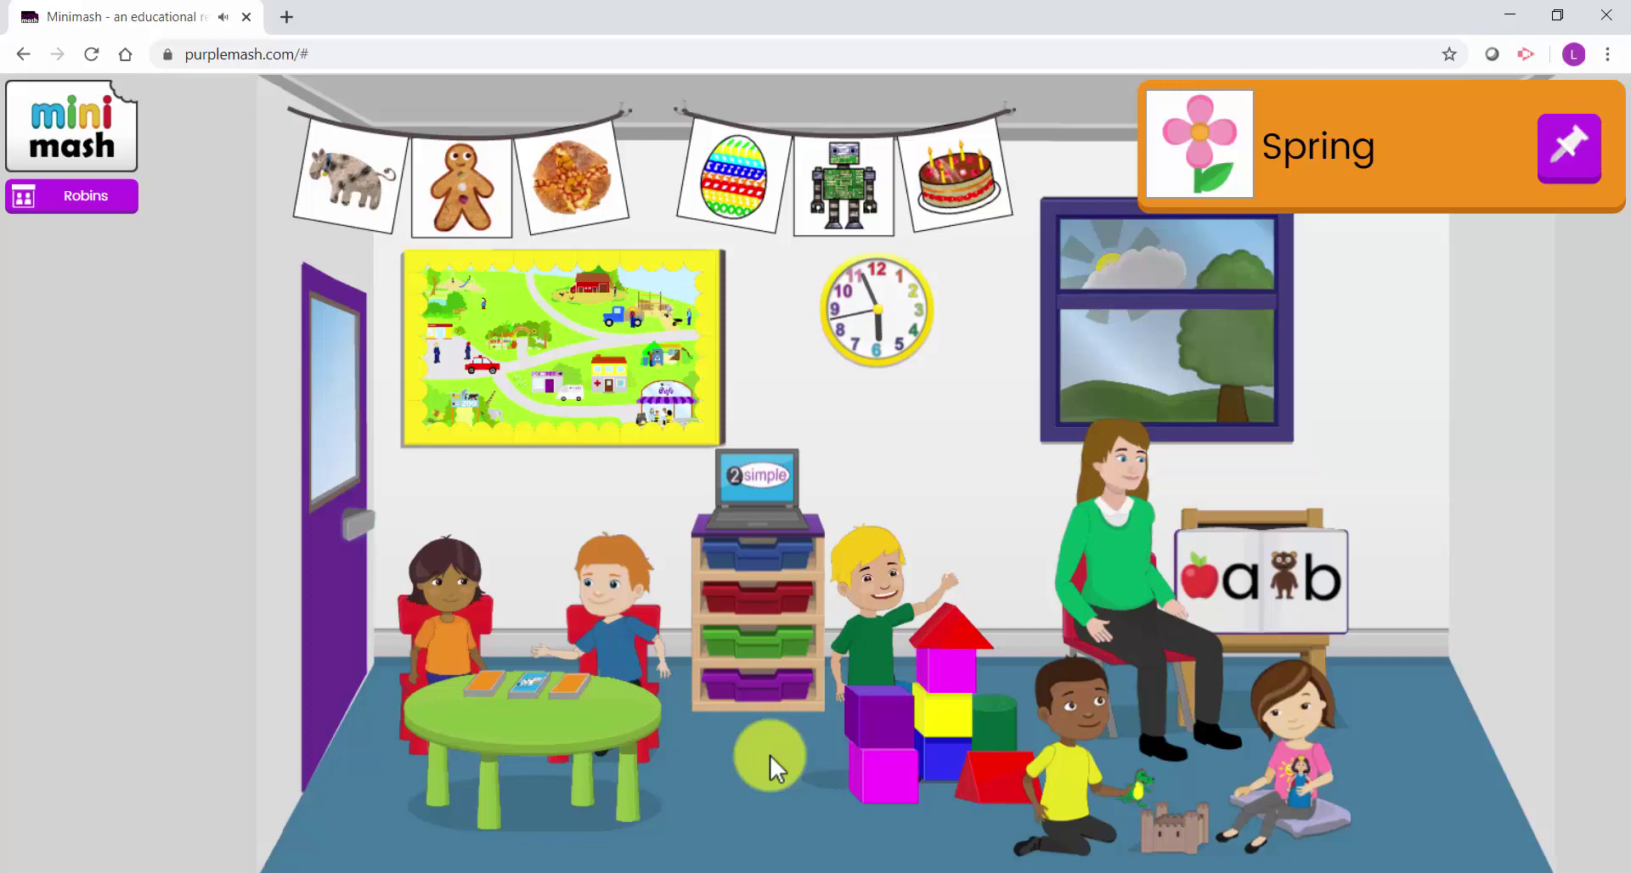
# Check the saved duck story in a pupil's tray, then return to the trays
pyautogui.click(777, 671)
pyautogui.click(651, 506)
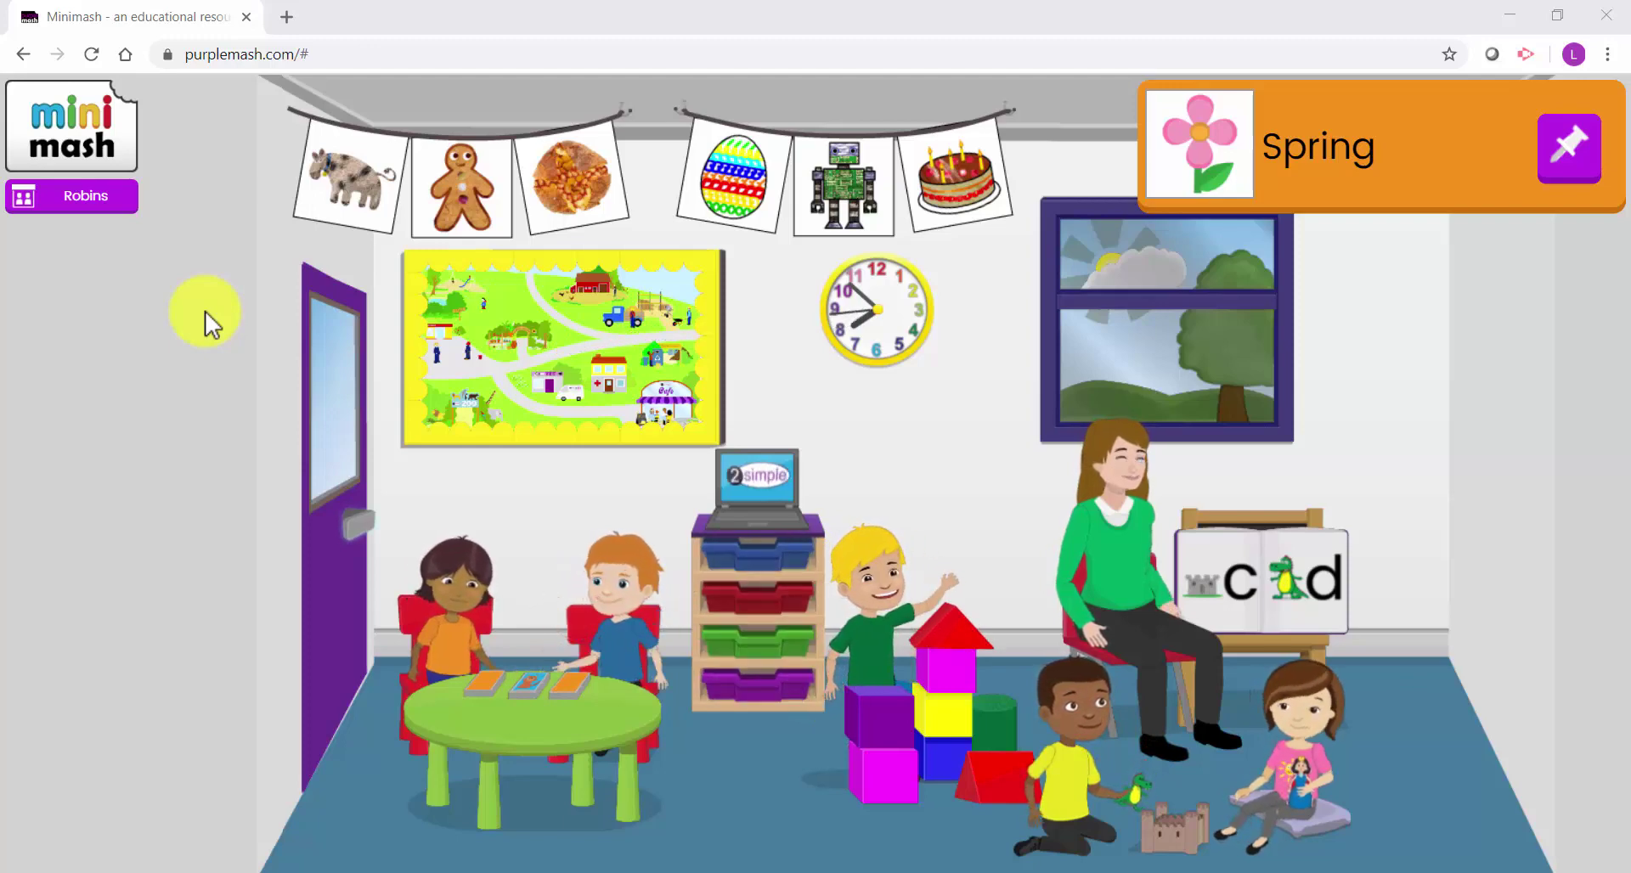
pyautogui.click(756, 587)
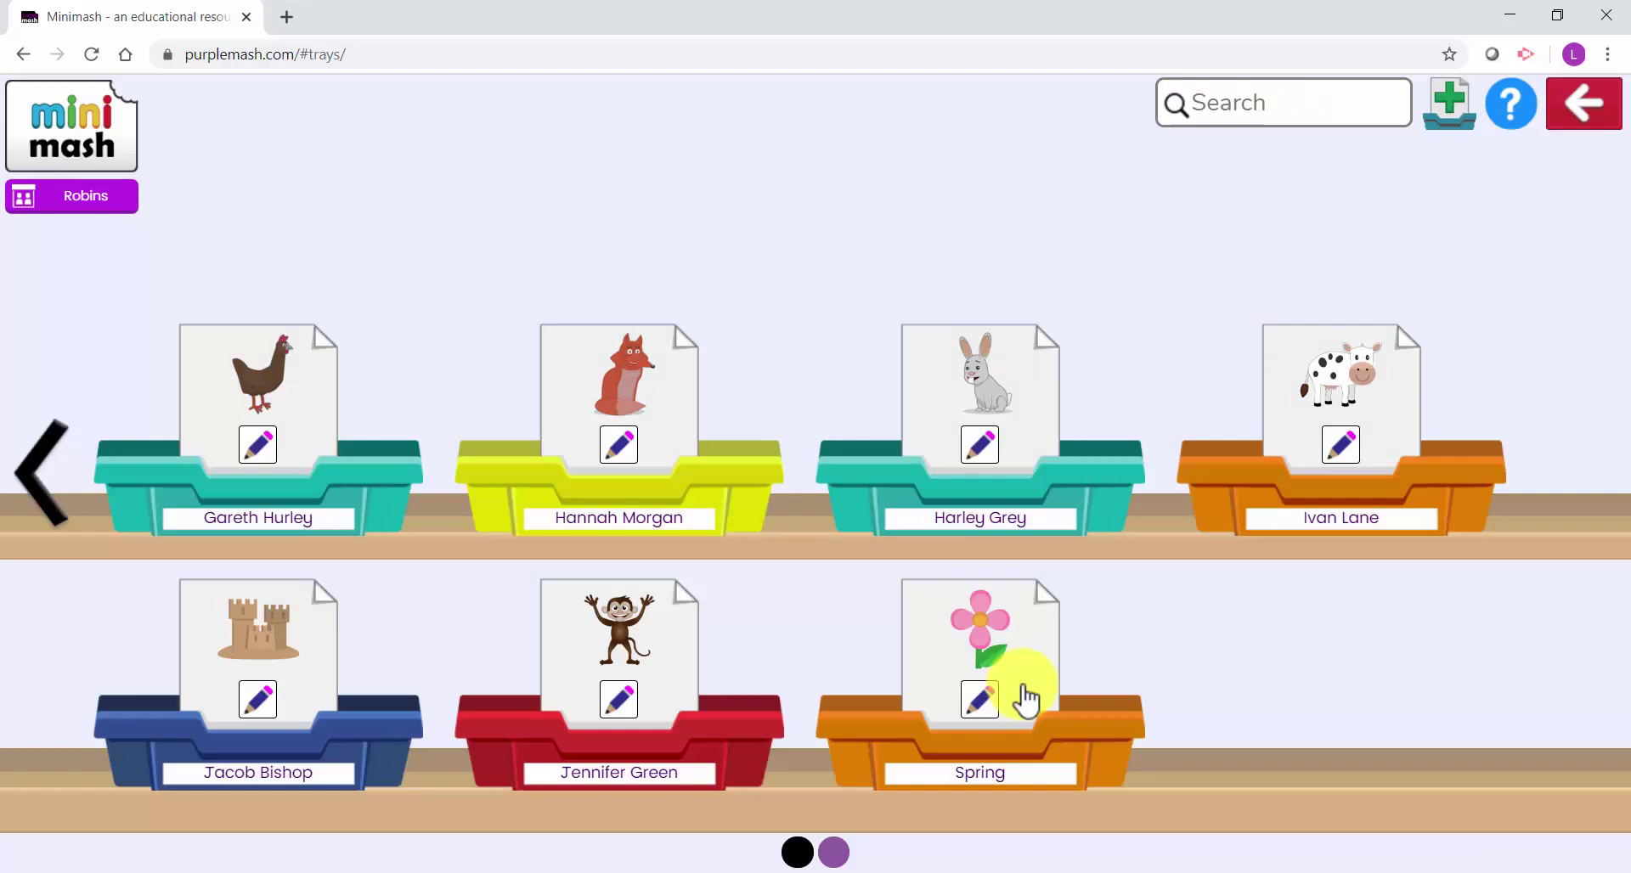
# Unpin the Penguin drawing and the 3 Little Ducks story in the Spring tray
pyautogui.click(1025, 702)
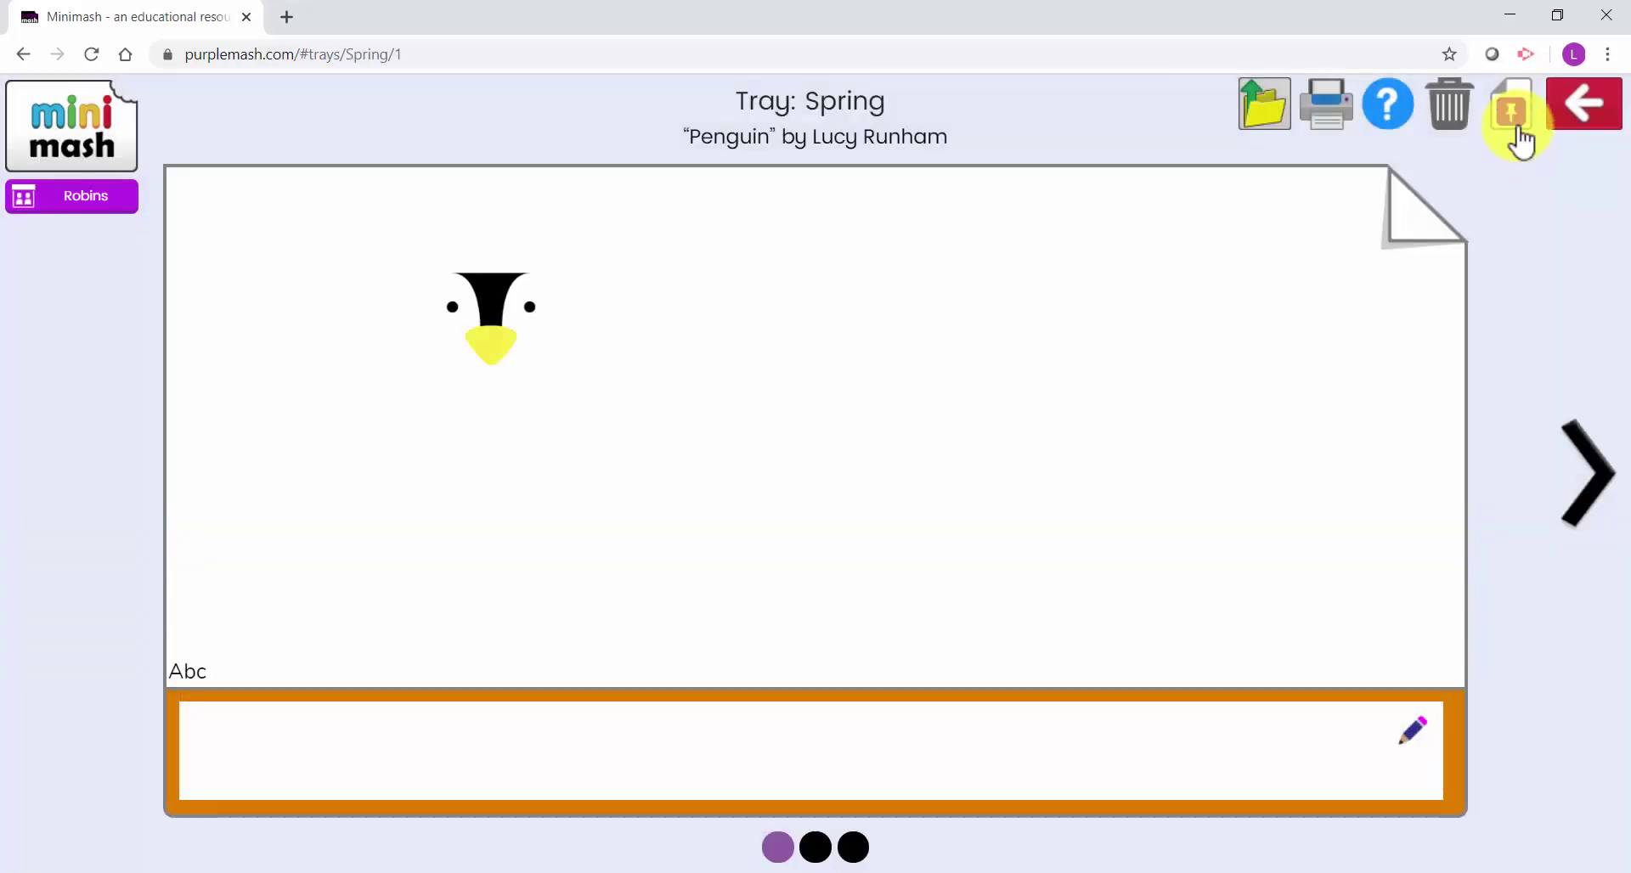
pyautogui.click(1597, 466)
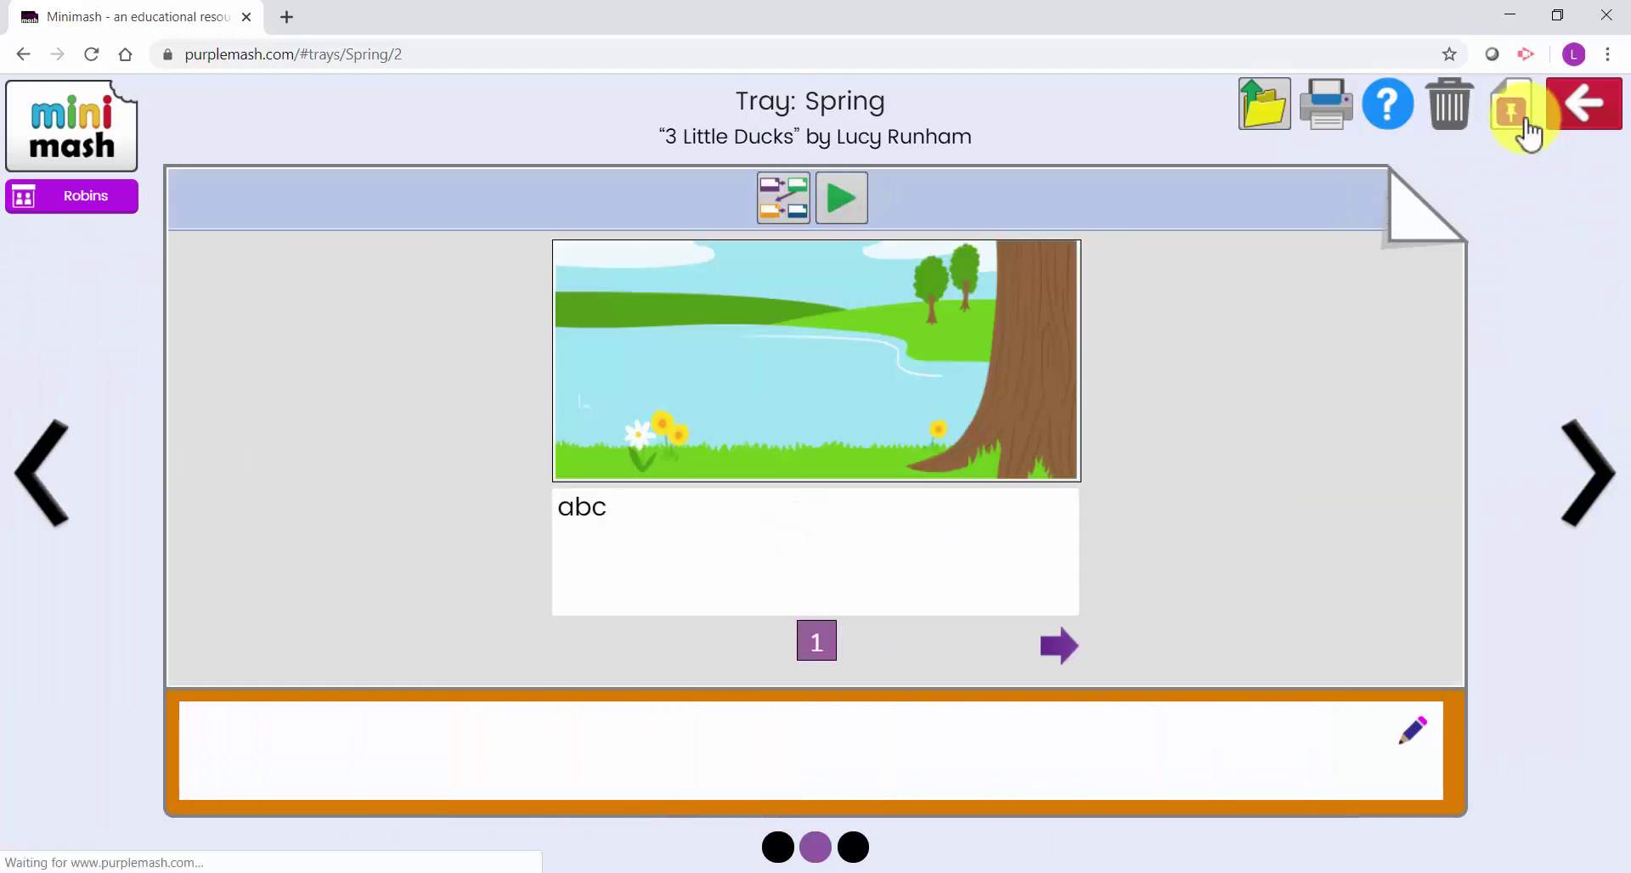
pyautogui.click(1523, 121)
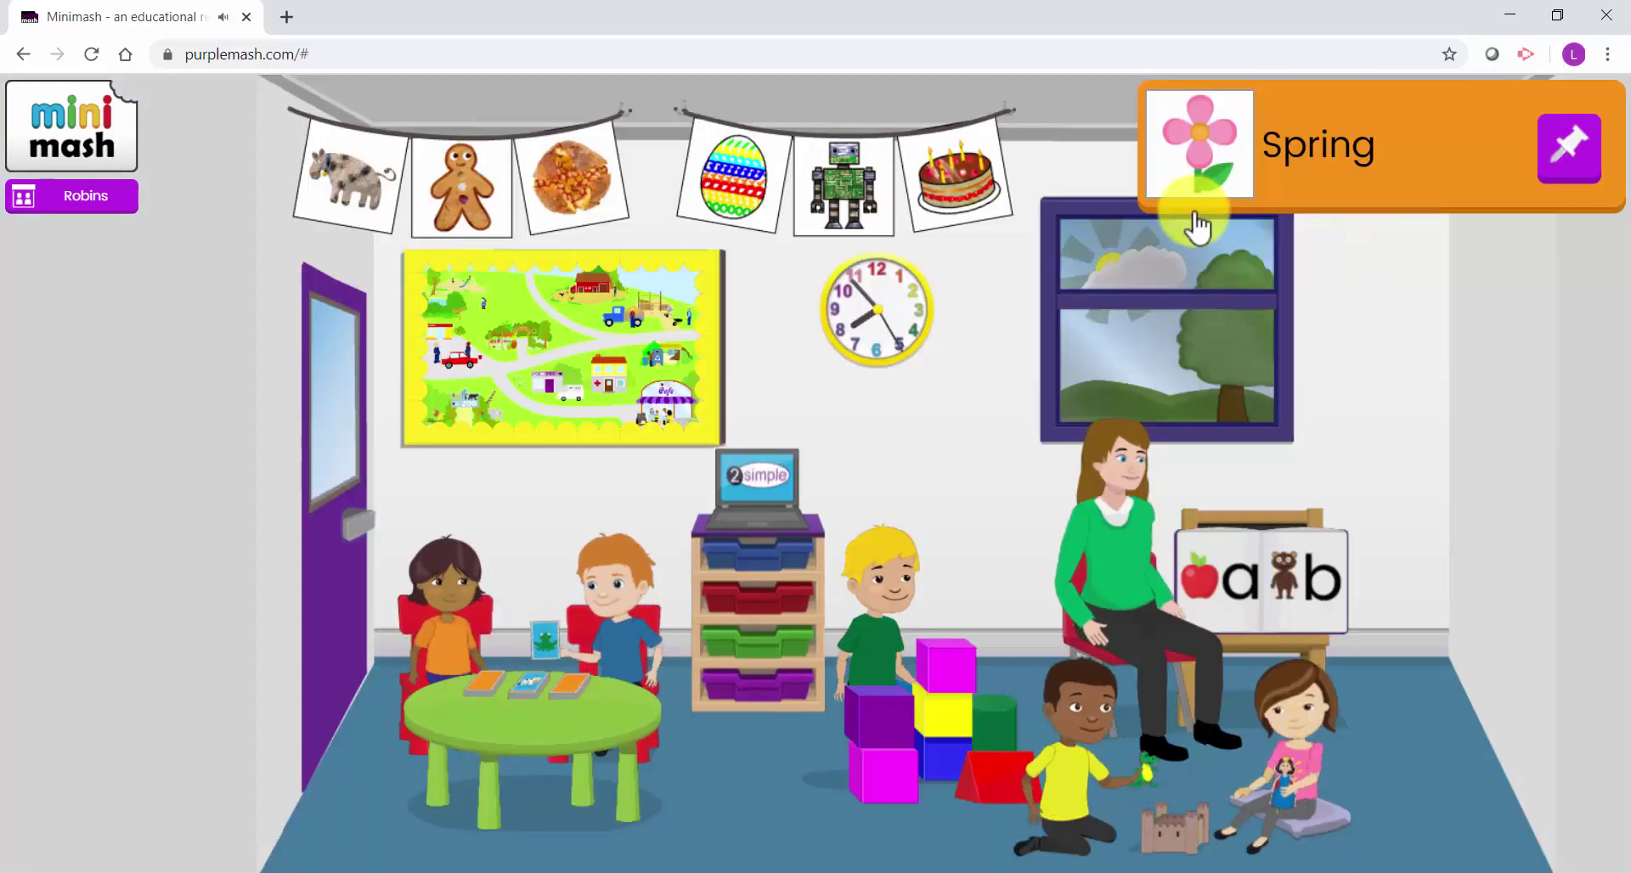
# Confirm Eye colours is Spring's only pin, then open Teacher tools and page through its activities
pyautogui.click(1190, 153)
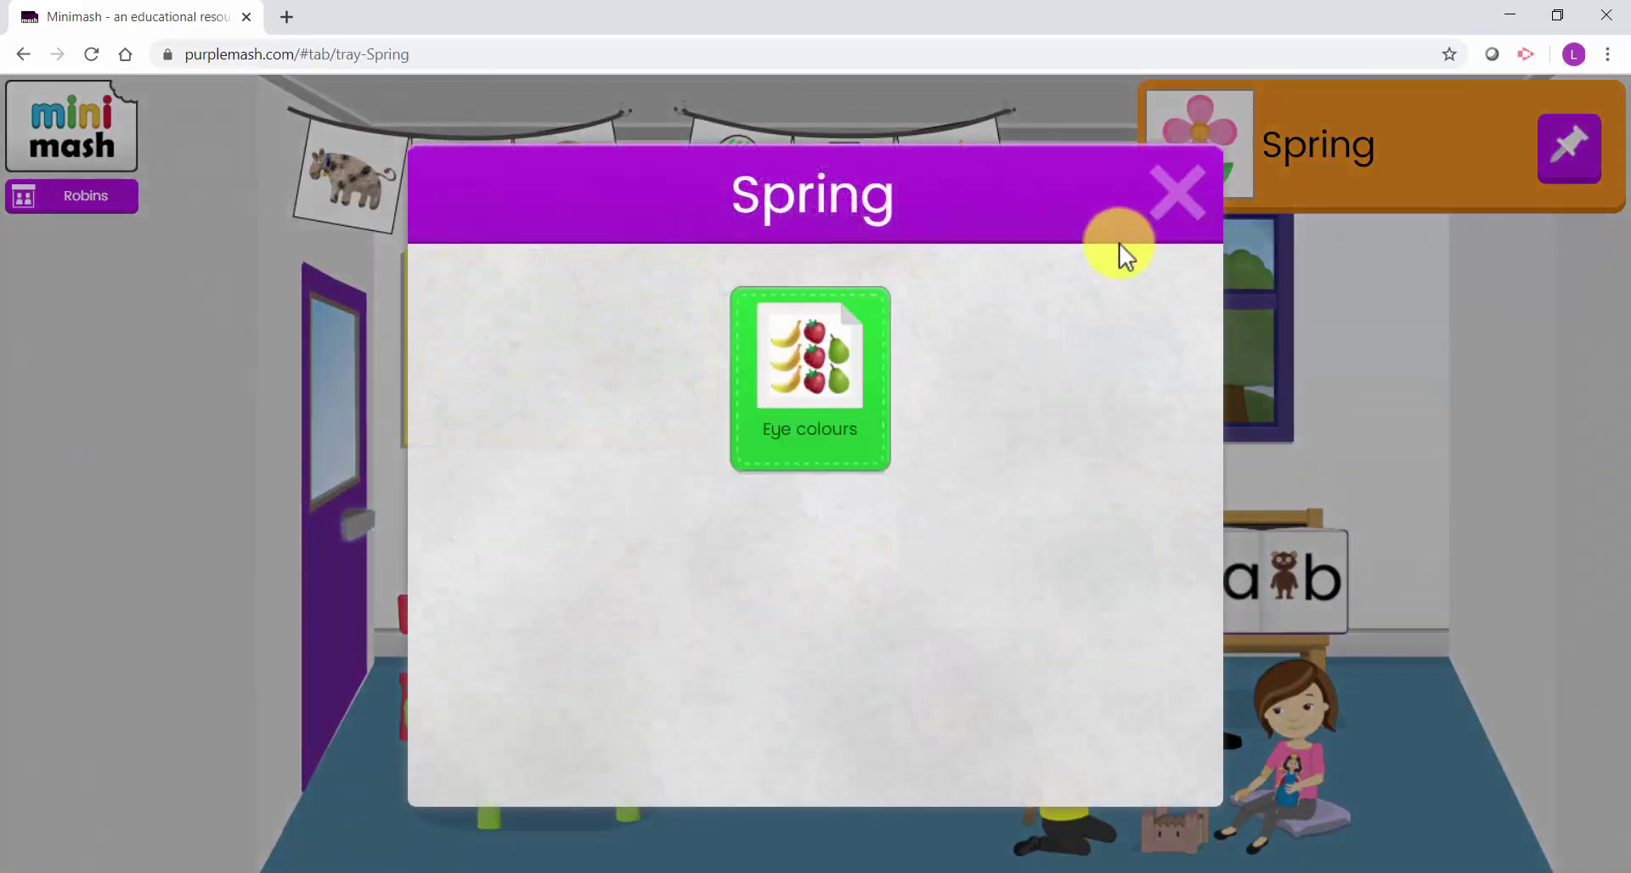
pyautogui.click(1177, 193)
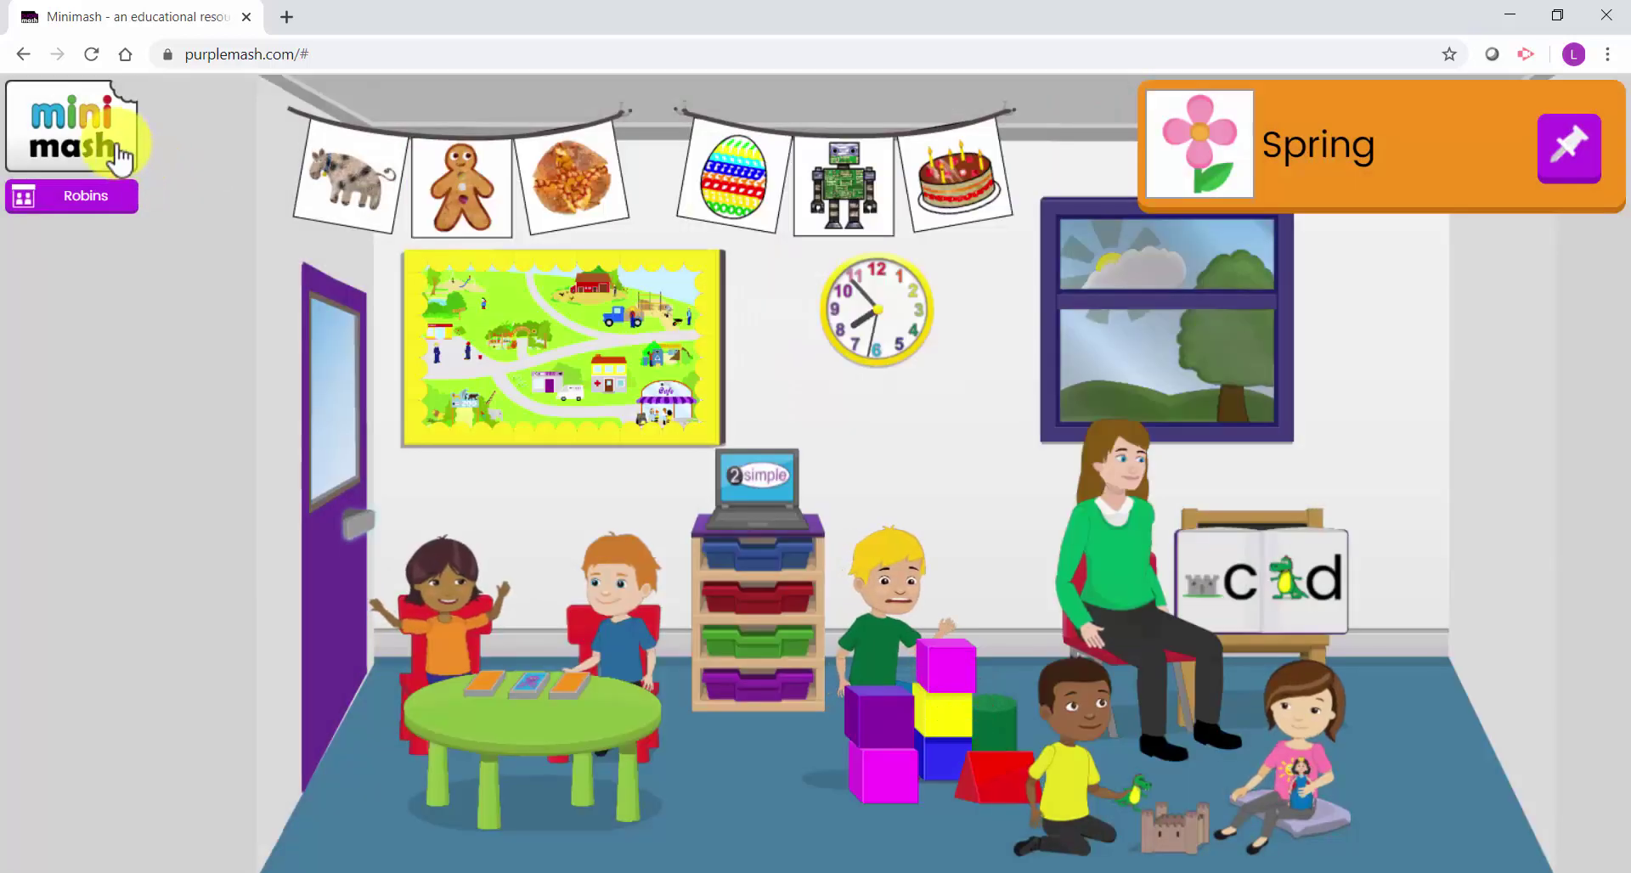
pyautogui.click(119, 153)
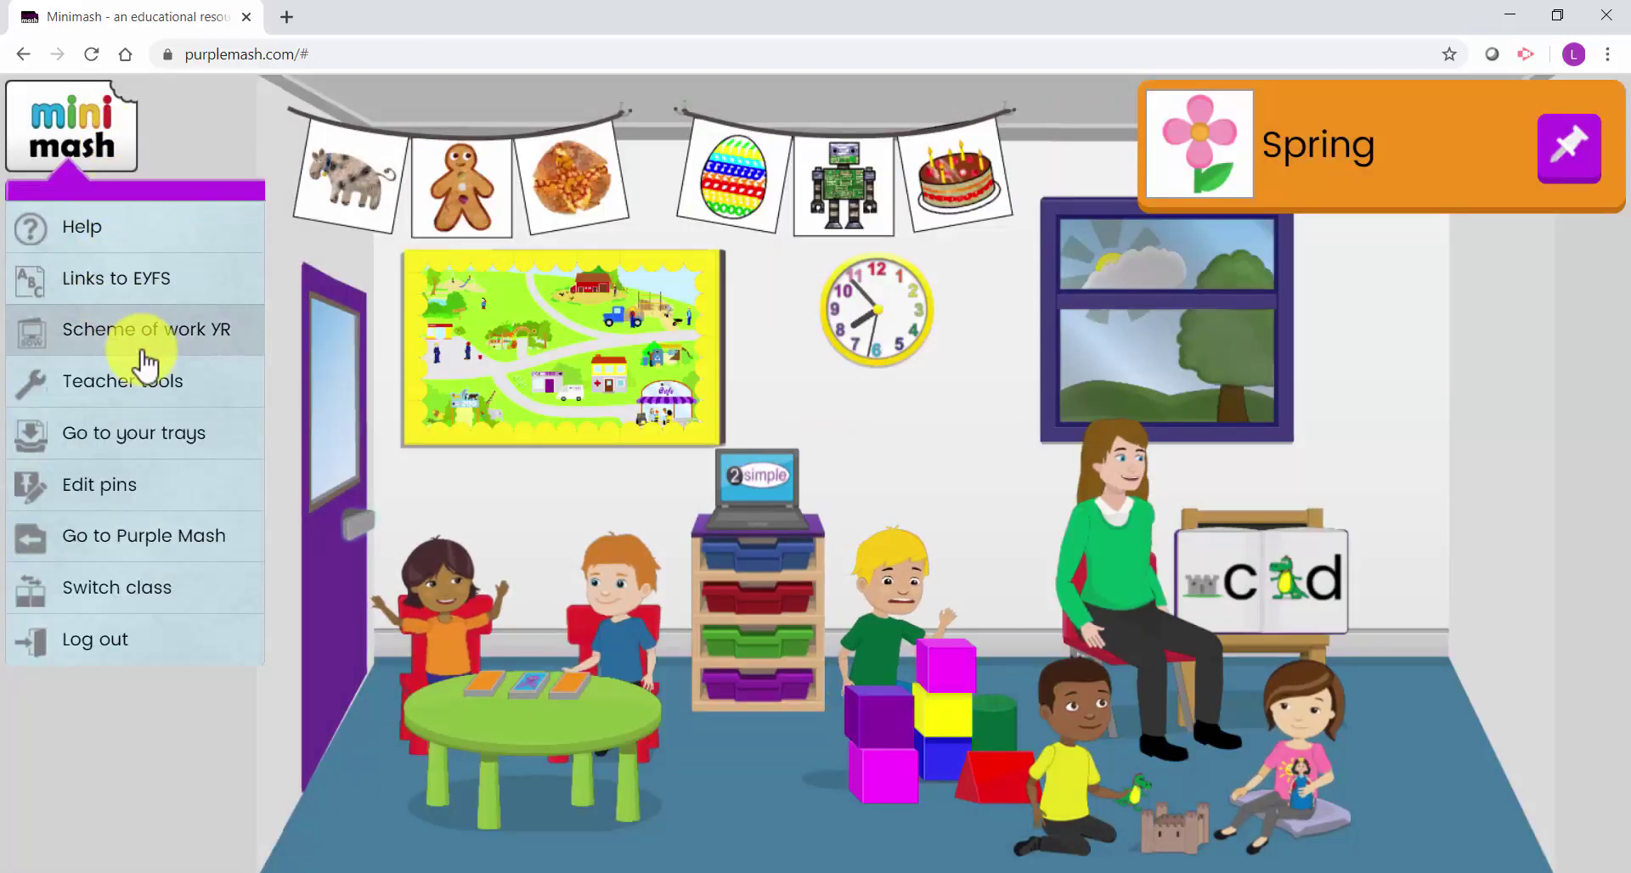
pyautogui.click(161, 395)
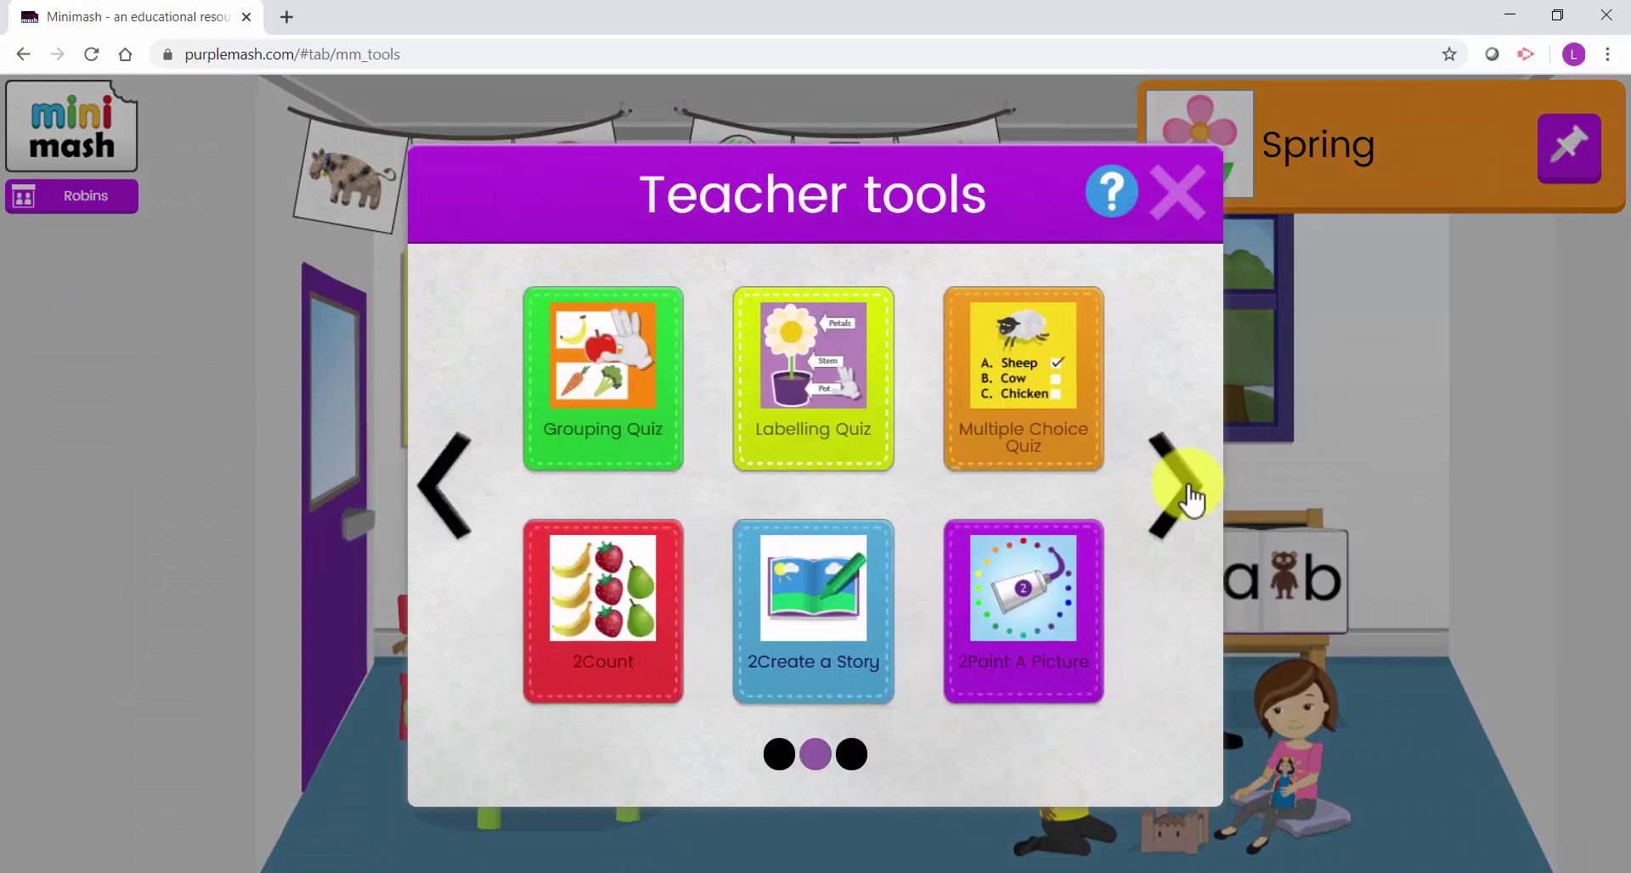
pyautogui.click(1186, 492)
pyautogui.click(1188, 510)
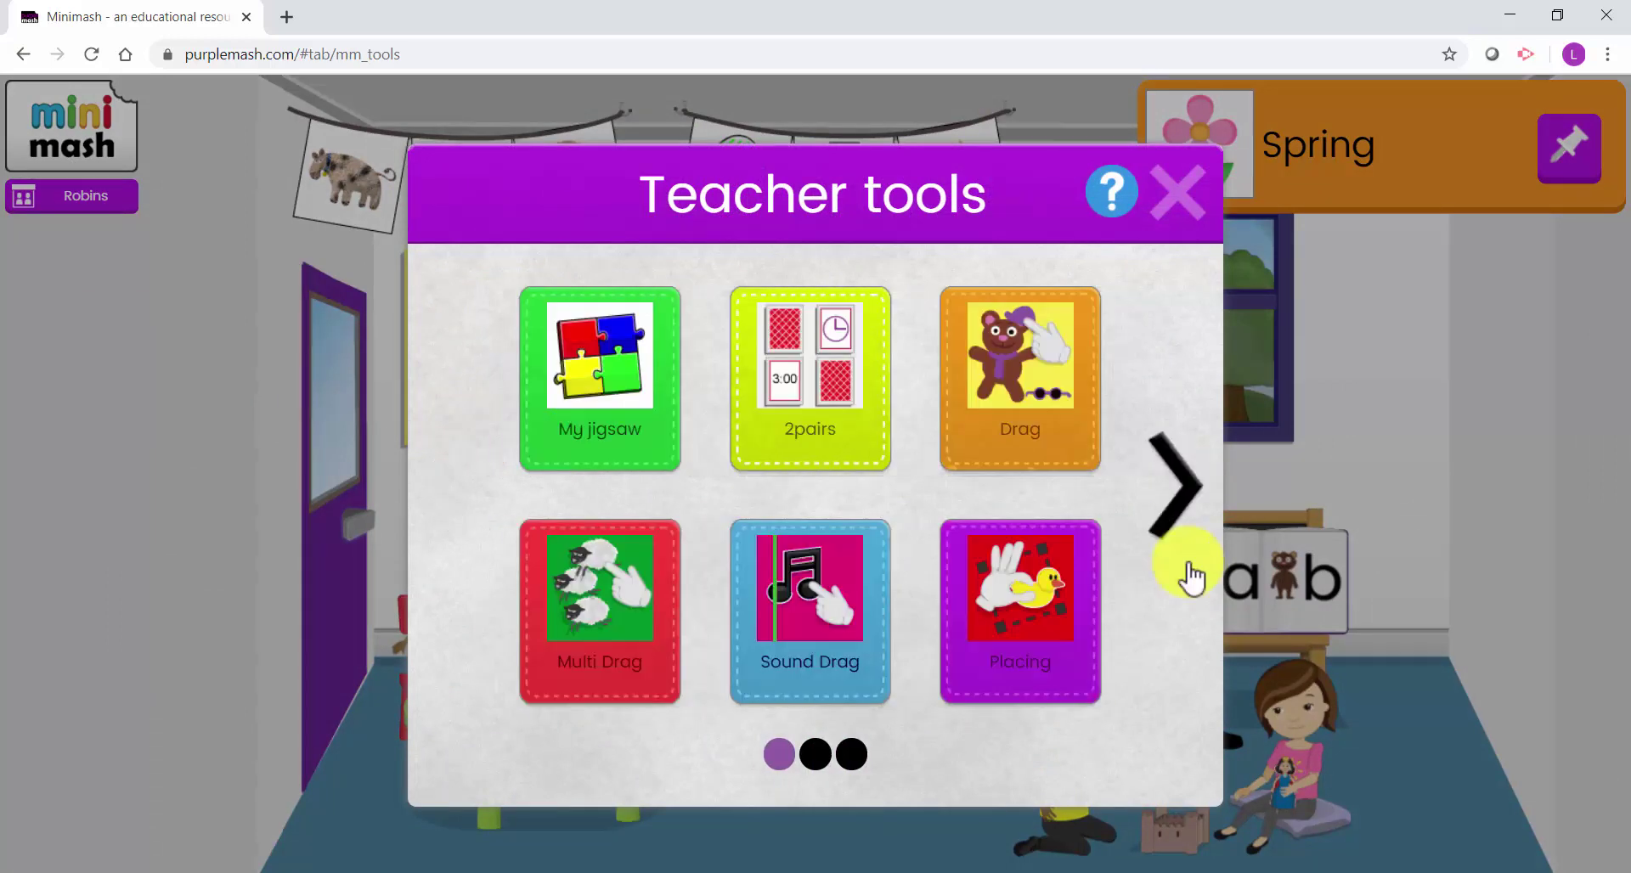